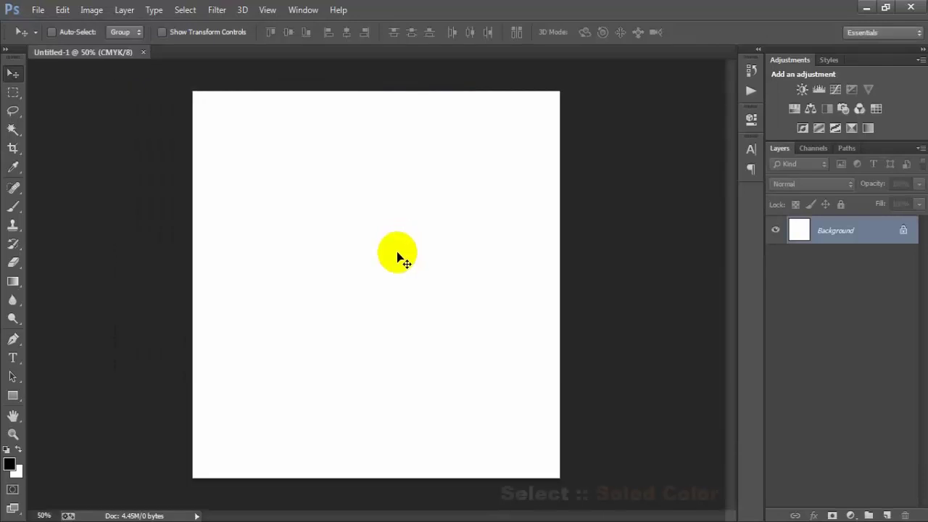
Step: Add a Solid Color fill layer in dark grey #3b3b3b above the background
left_click(851, 516)
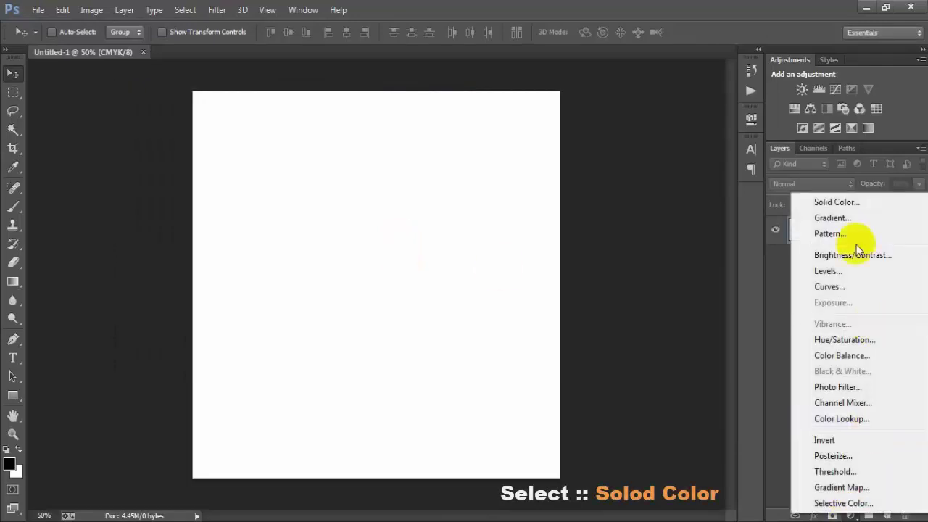
left_click(776, 201)
left_click(567, 254)
left_click_drag(566, 253, 446, 267)
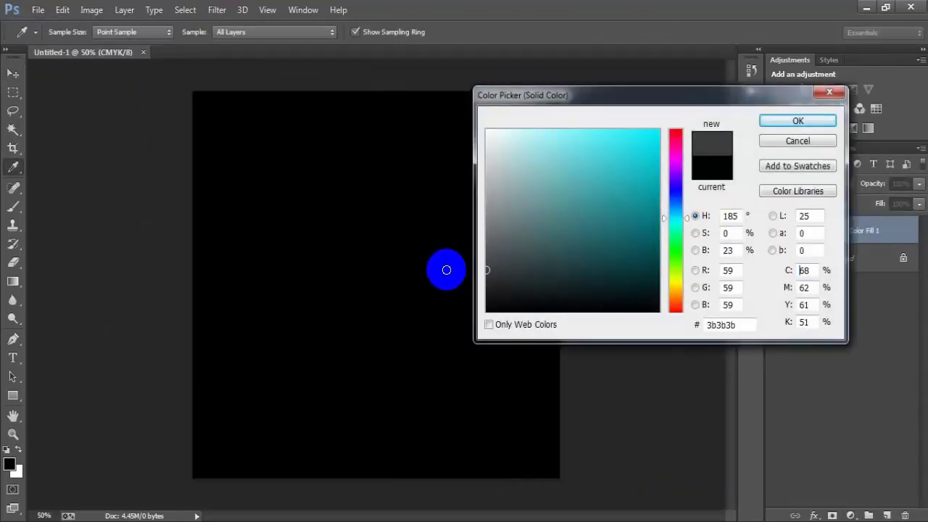
left_click(769, 121)
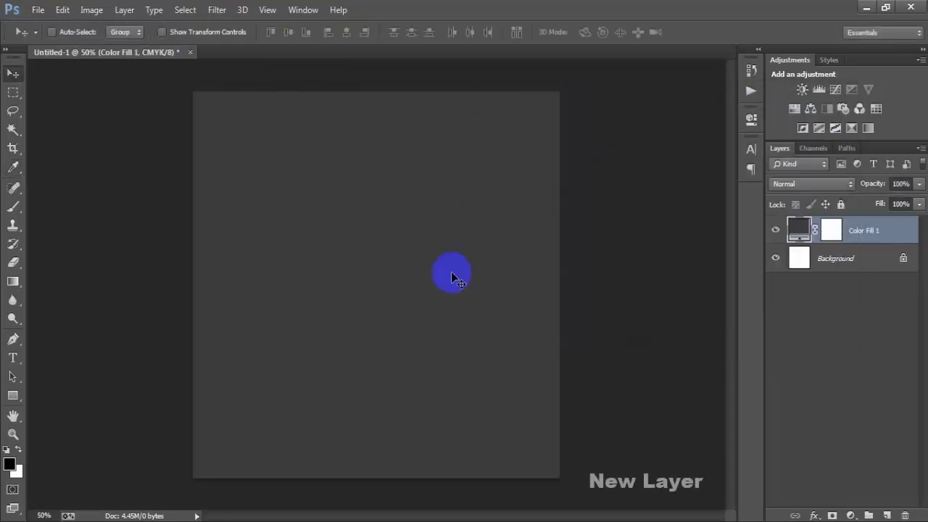
Step: Add a new layer and draw an upright triangle in the middle of the canvas with the Polygon tool, using 3 sides, no fill and a white stroke
left_click(889, 515)
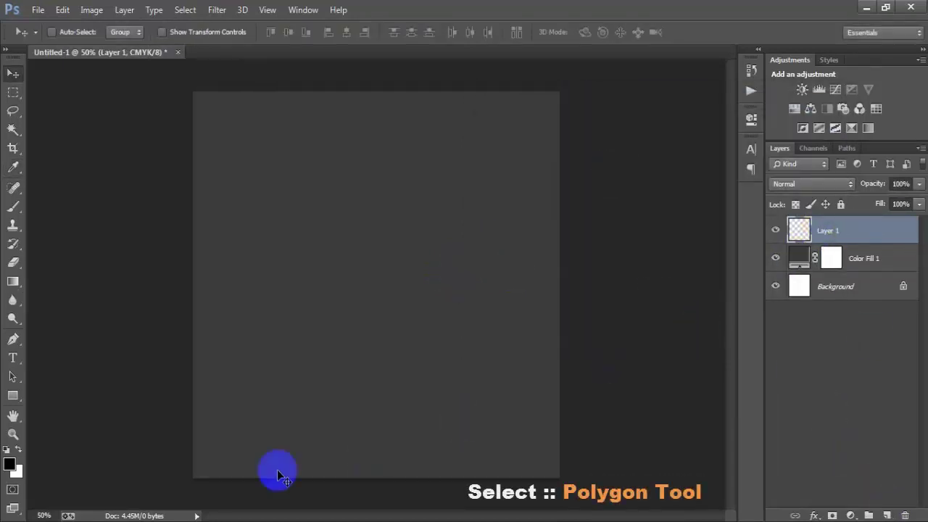
left_click_drag(13, 395, 44, 438)
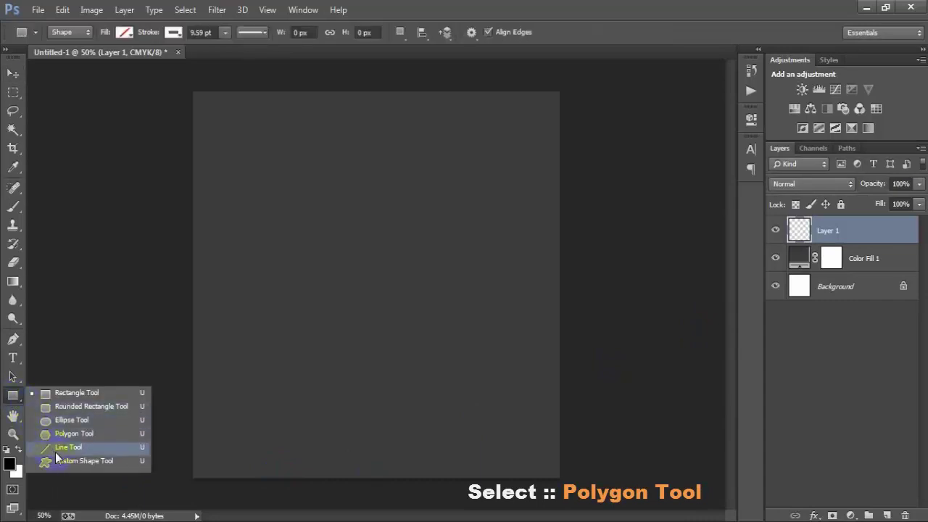
left_click(108, 433)
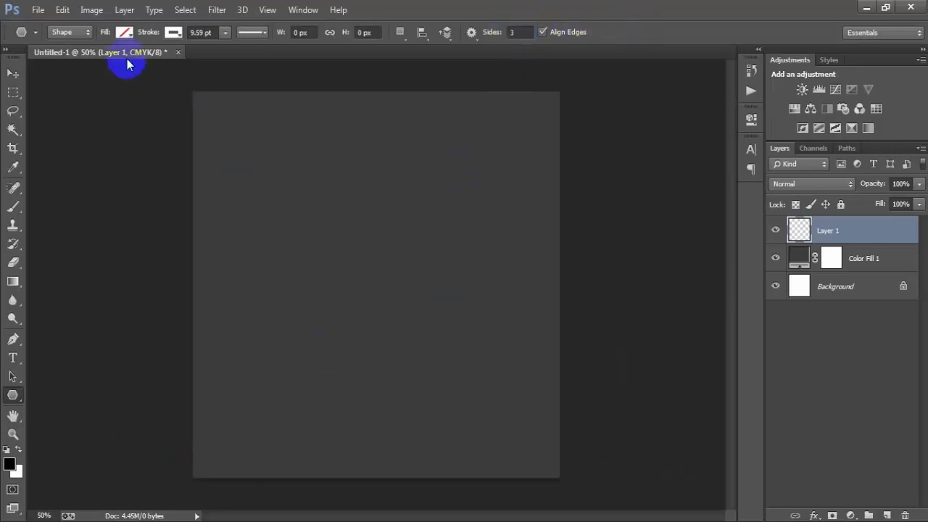
left_click(124, 33)
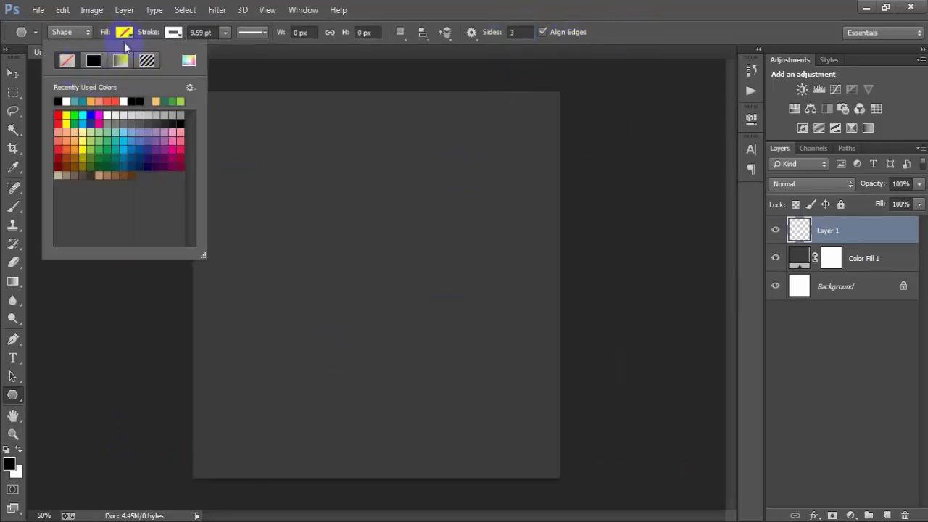
left_click(173, 33)
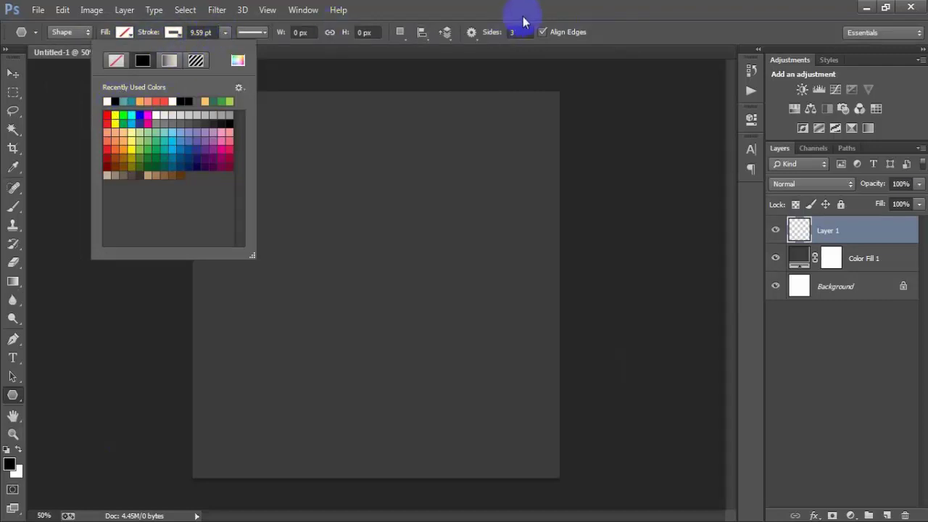
left_click(621, 9)
left_click_drag(306, 200, 415, 340)
Step: Scale the triangle up to about 210% and align its horizontal centre with the Background layer
left_click(15, 75)
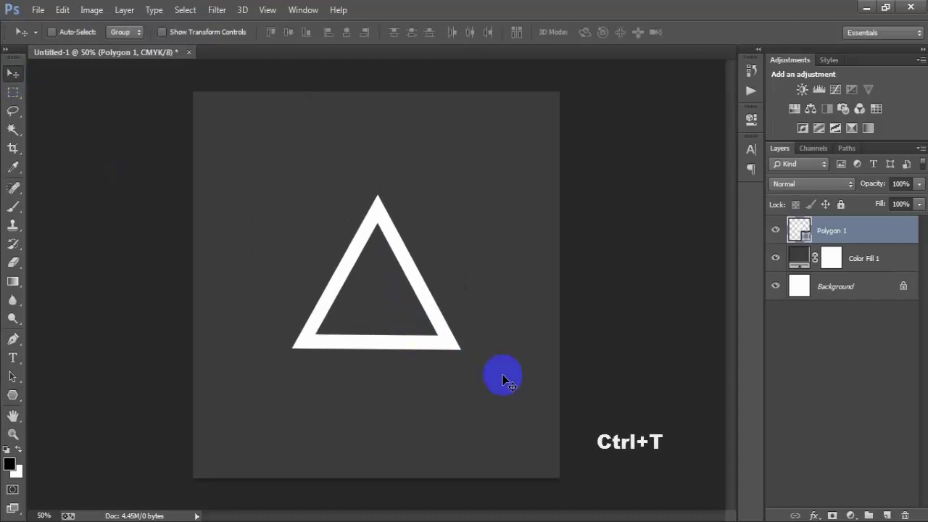
key("ctrl+t")
left_click_drag(459, 348, 583, 449)
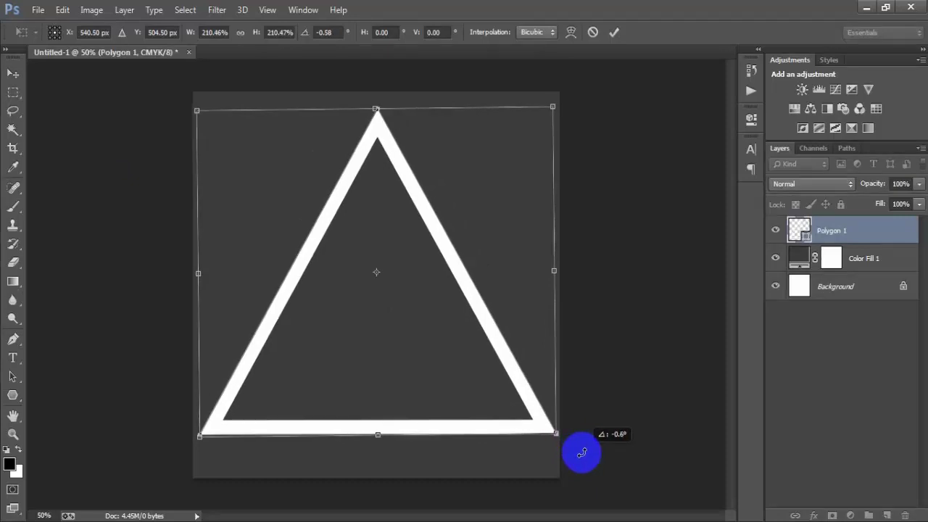
left_click(614, 32)
left_click(868, 286, "ctrl")
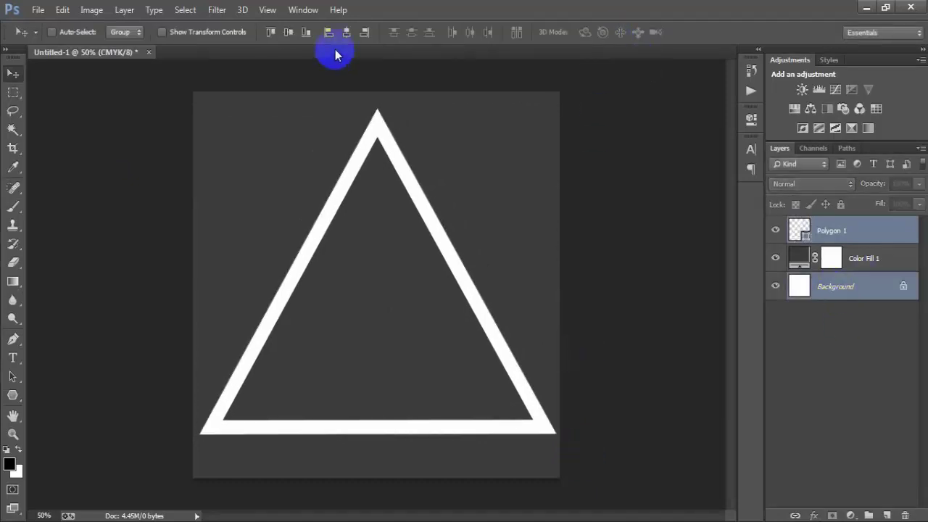
left_click(349, 34)
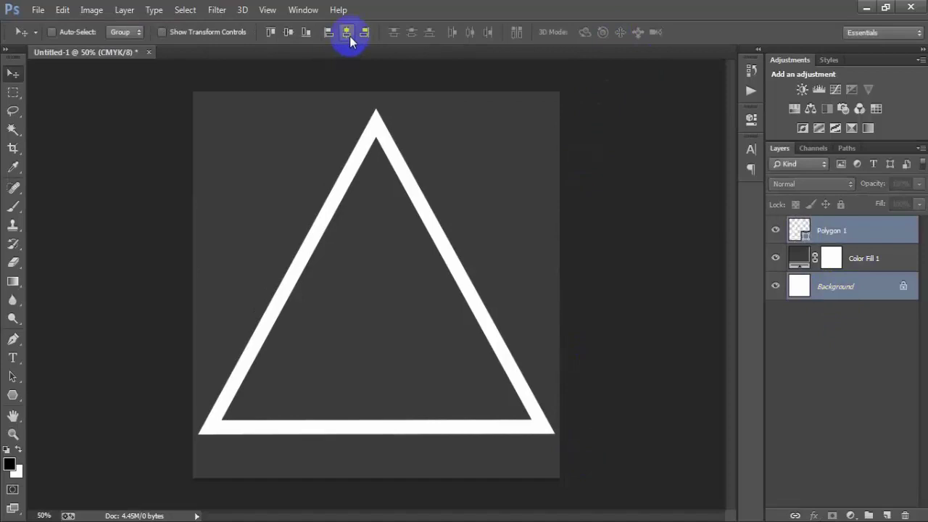
Step: Duplicate the triangle layer and reduce the copy's stroke width to about 7.23 pt
left_click(878, 231)
left_click(775, 229)
left_click(775, 230)
key("ctrl+j")
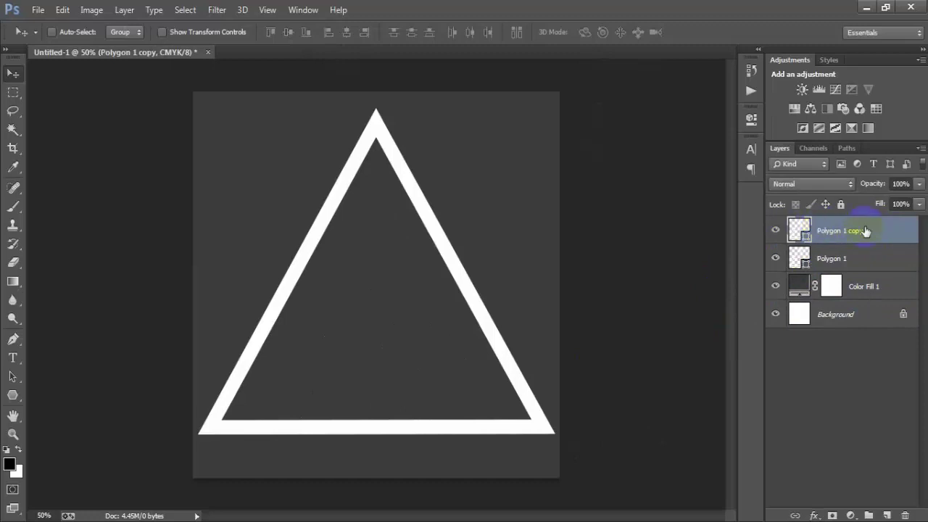
left_click(15, 395)
left_click(93, 435)
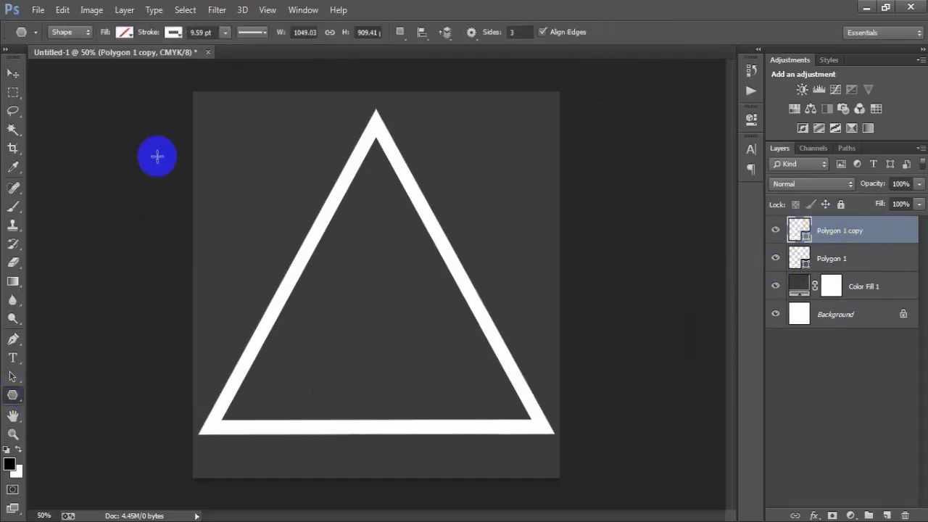
left_click_drag(228, 47, 223, 48)
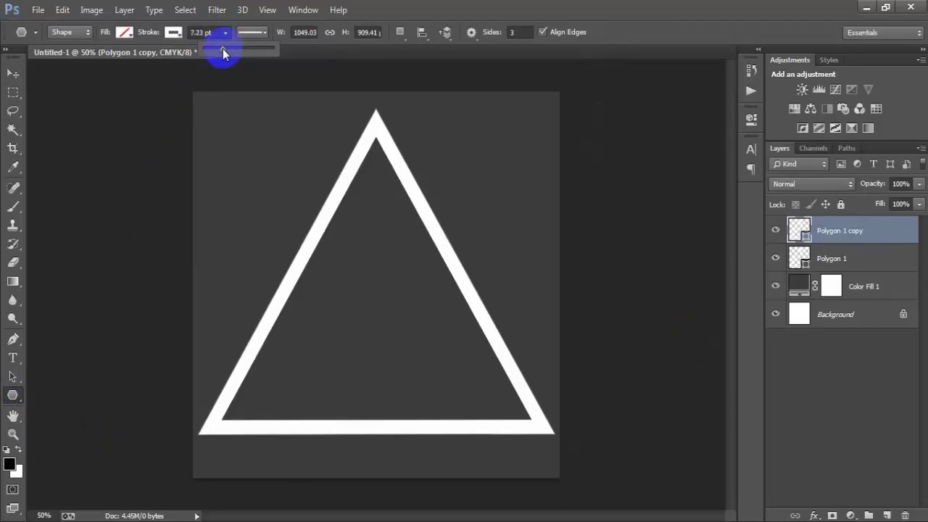
Step: Scale the copied triangle down about its centre so it fits inside the original triangle
left_click(13, 74)
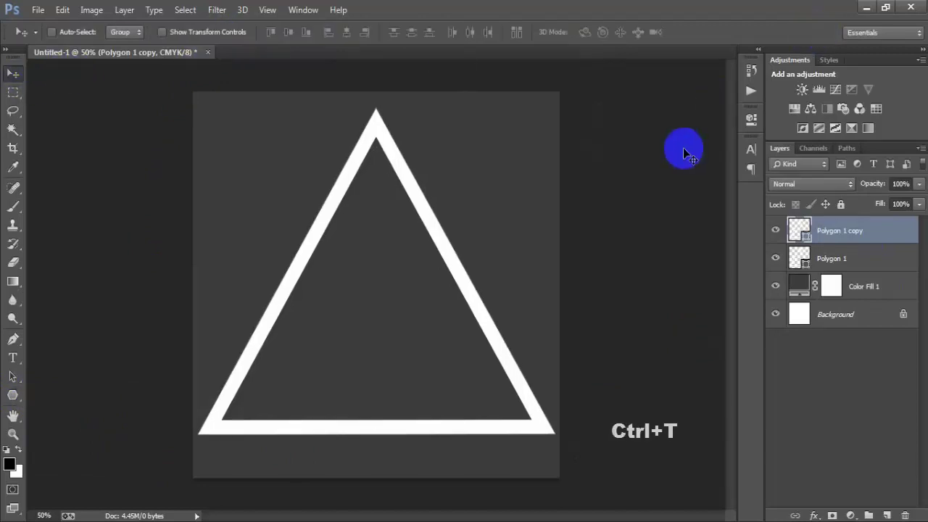
key("ctrl+t")
left_click_drag(551, 431, 521, 390)
left_click(614, 32)
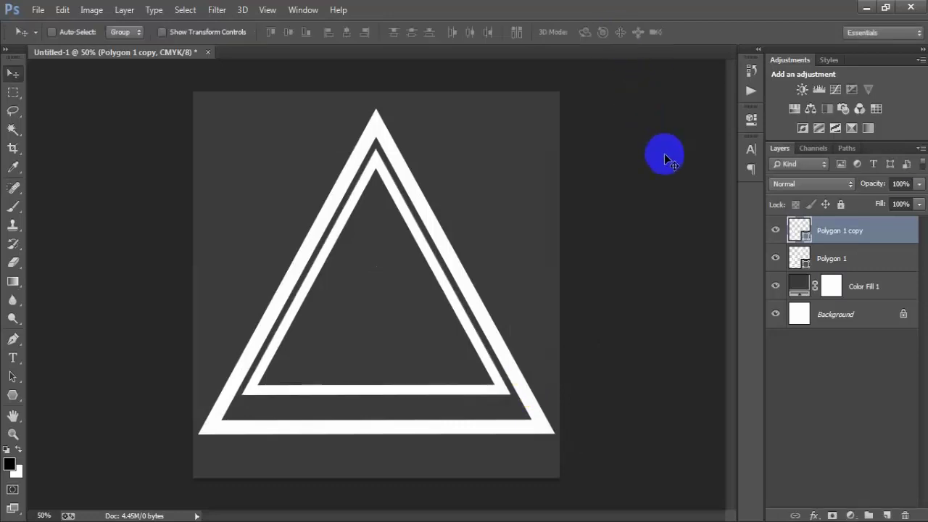
Step: Nudge the inner triangle down until the gap to the outer triangle looks even on all sides
key("Down")
key("Down")
key("Down")
key("Down")
key("Down")
key("Down")
key("Down")
key("Down")
key("Down")
key("Down")
key("Down")
key("Down")
key("Down")
key("Down")
key("Down")
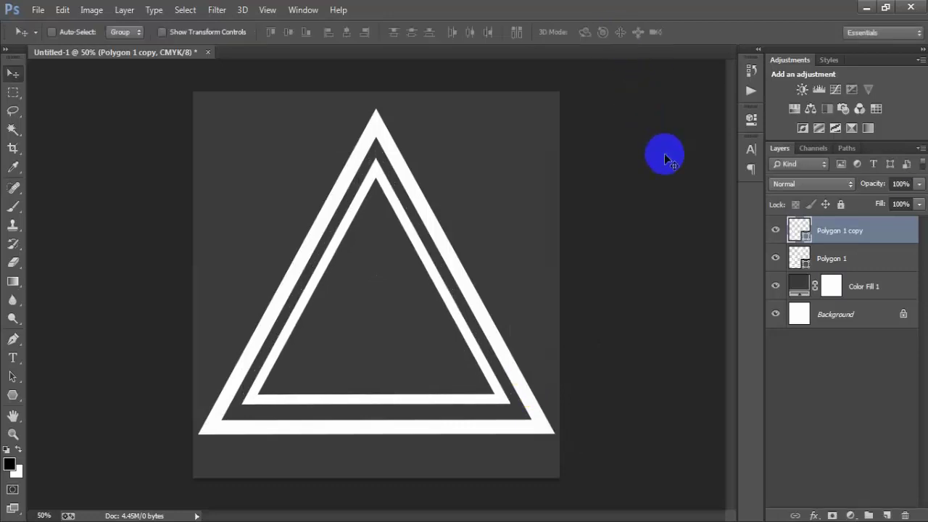
key("Down")
key("Down")
key("Down")
key("Down")
key("Down")
key("Down")
key("Down")
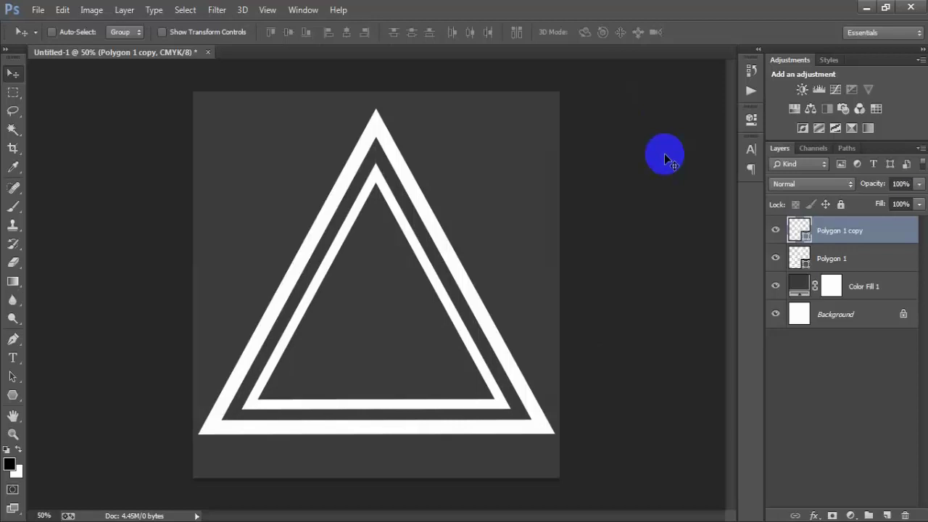
key("Down")
key("Down")
key("Down")
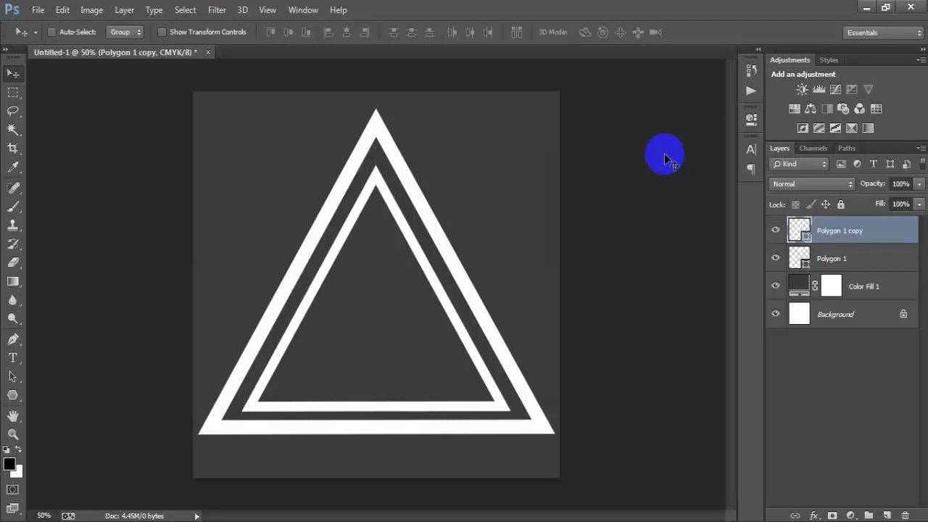
key("Down")
key("Down")
key("Down")
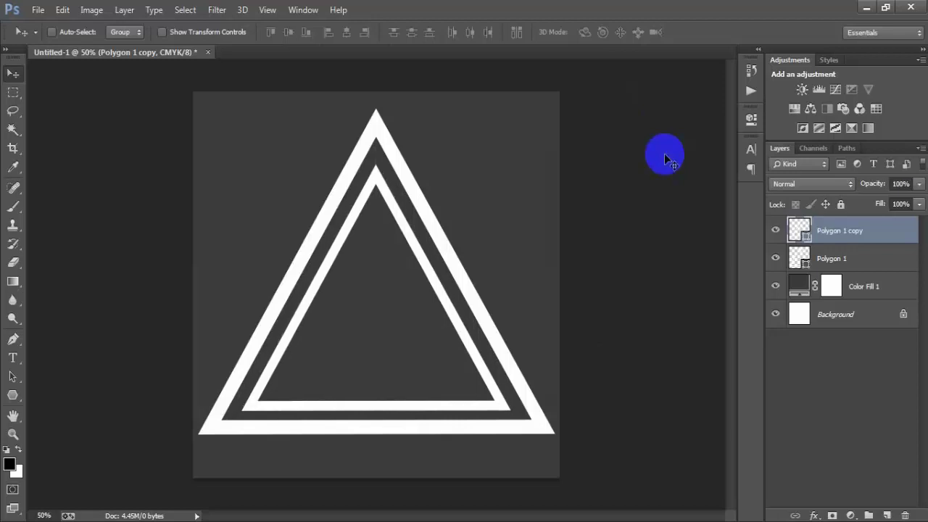
Step: Rasterize both triangle layers and merge them into a single layer
left_click(850, 261, "shift")
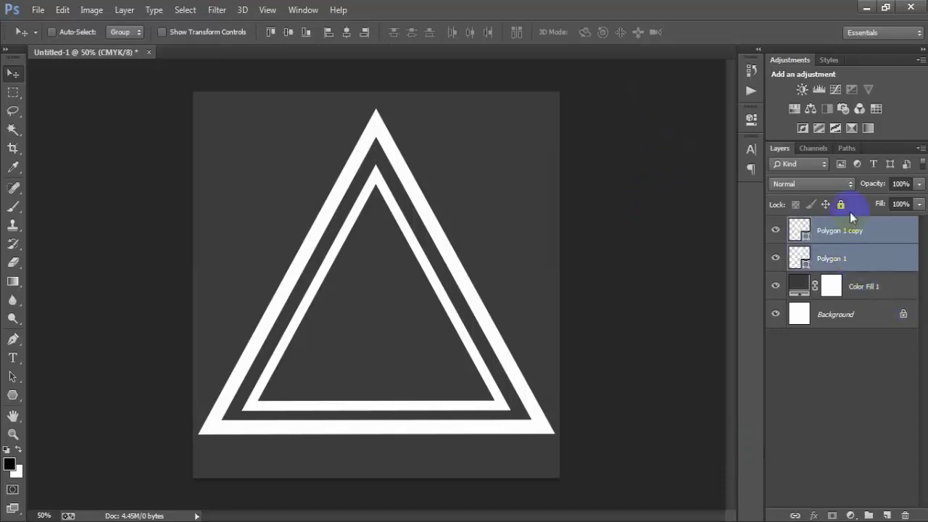
right_click(856, 260)
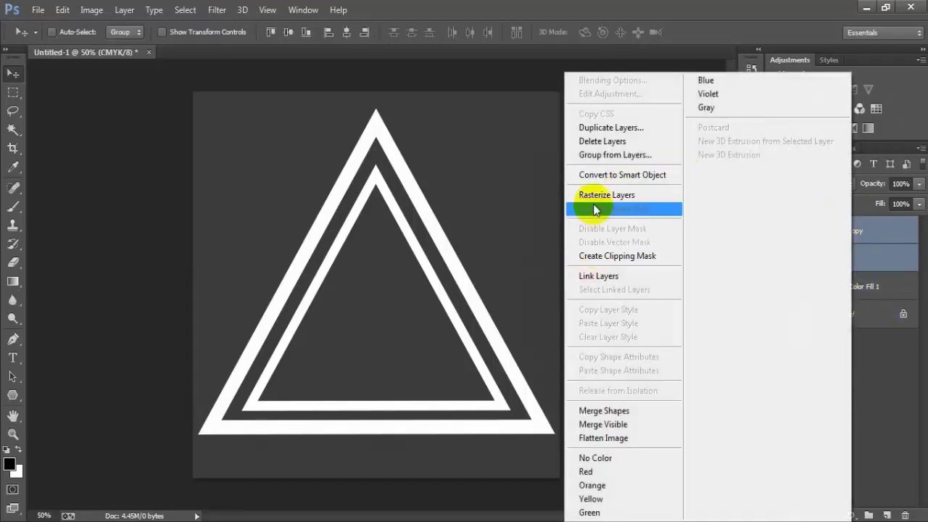
left_click(620, 200)
left_click(775, 259)
left_click(774, 259)
left_click(774, 229)
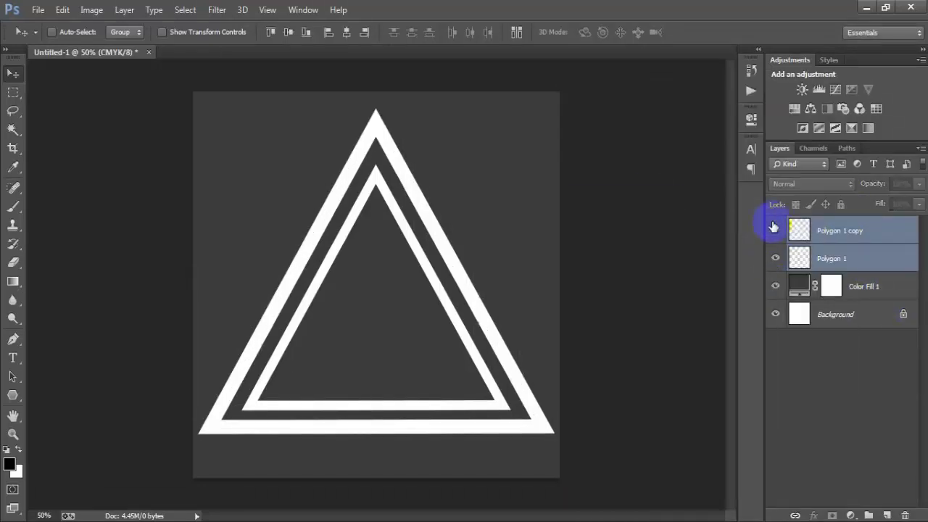
left_click(774, 229)
key("ctrl+e")
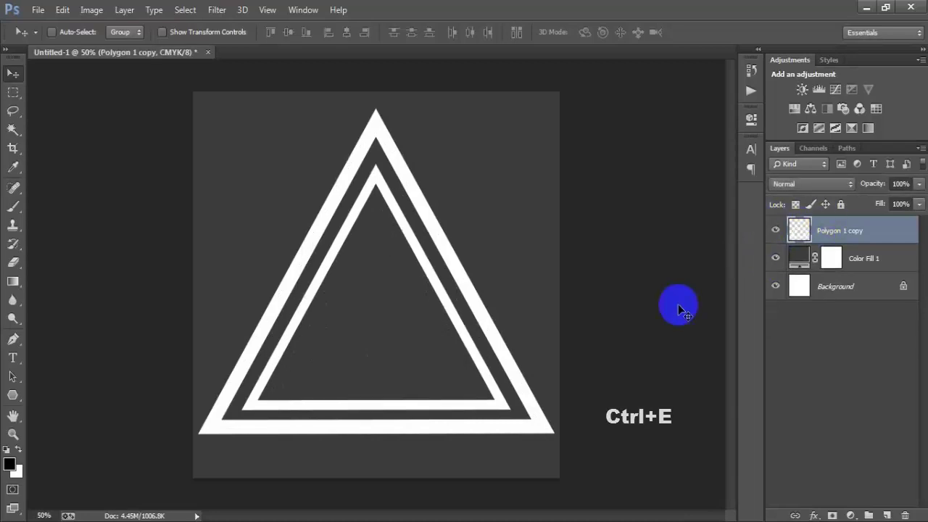
Step: Flip the merged double triangle vertically and move it slightly down on the canvas
key("ctrl+t")
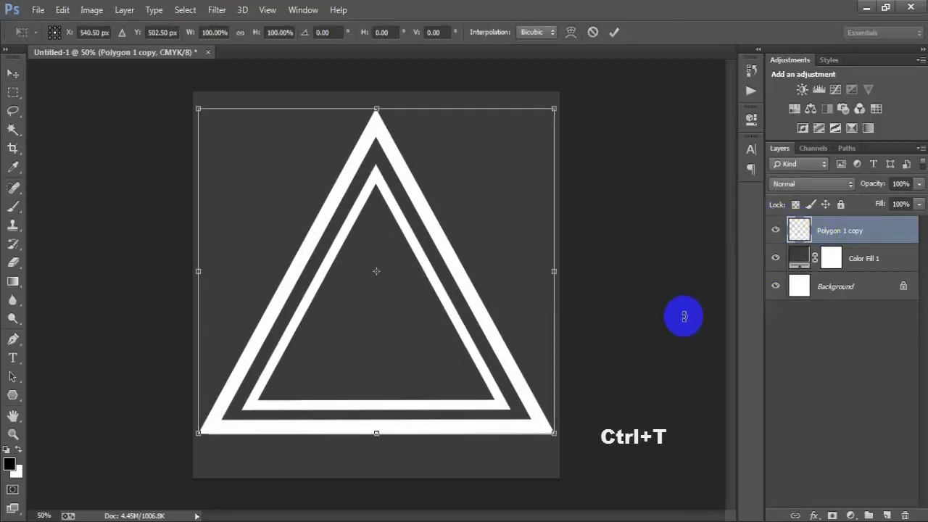
right_click(439, 269)
left_click(485, 495)
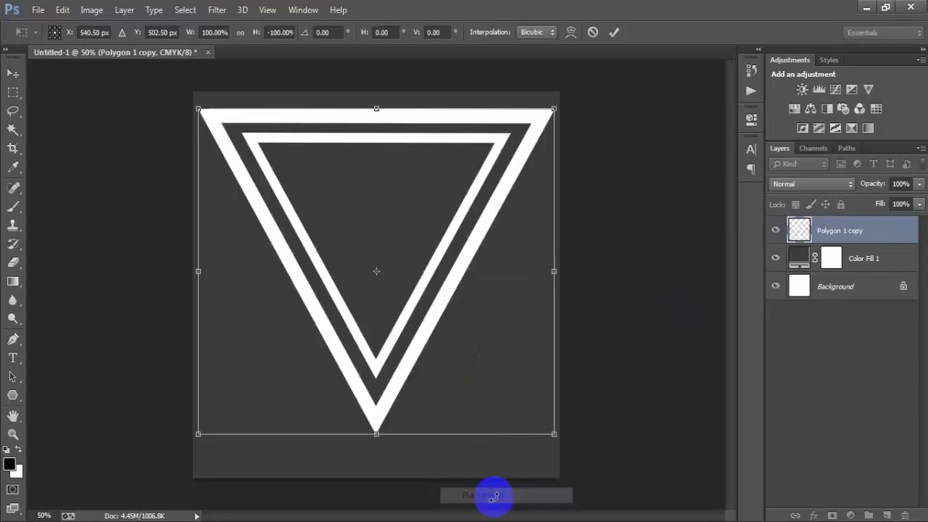
mouse_move(446, 250)
left_mouse_down()
mouse_move(451, 282)
mouse_move(452, 263)
left_mouse_up()
left_click(615, 32)
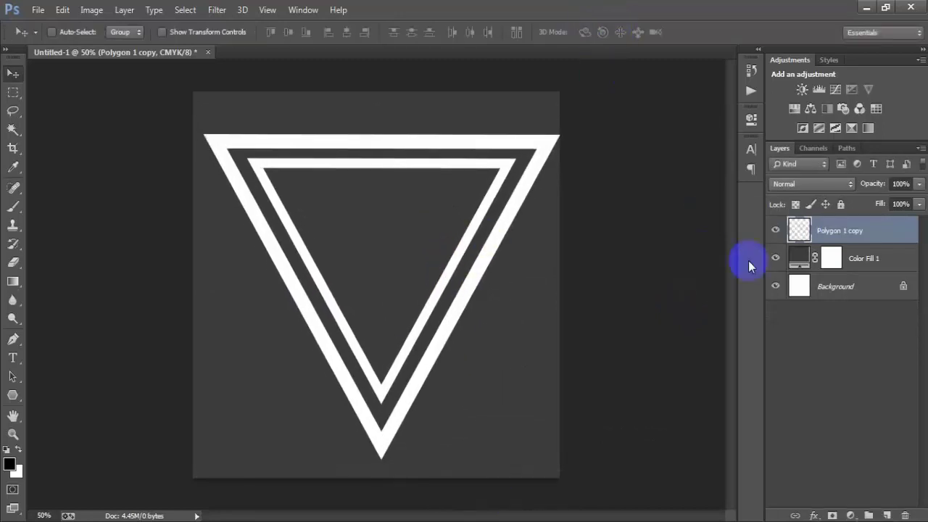
Step: Align the flipped triangle's horizontal centre with the Background layer
left_click(827, 286, "ctrl")
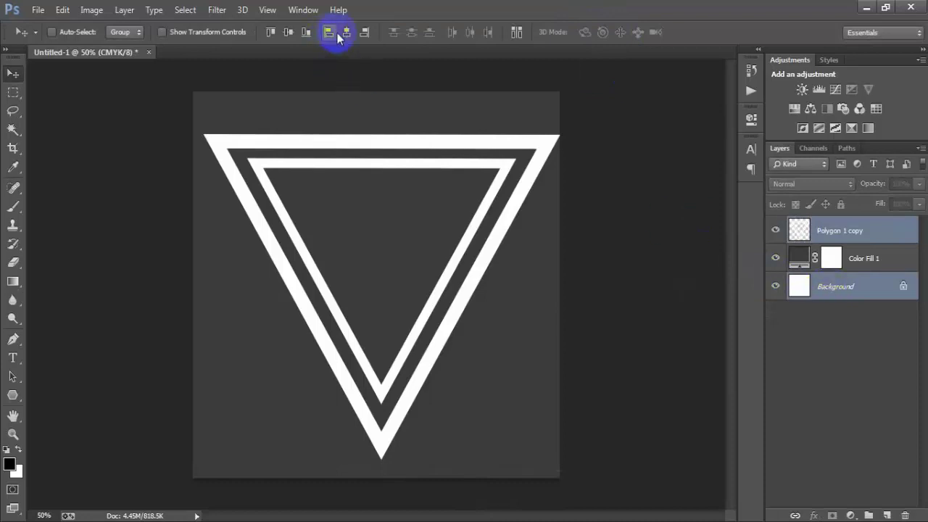
left_click(332, 34)
left_click(346, 32)
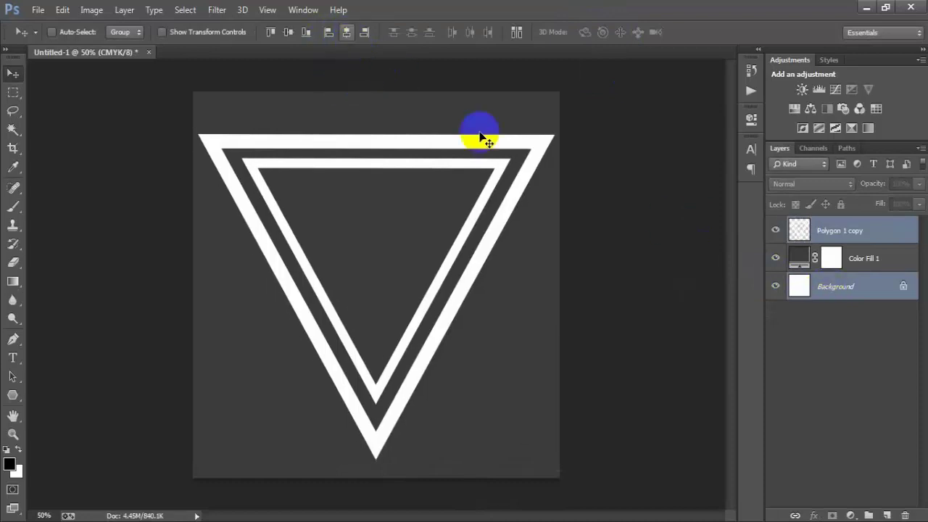
Step: Add a new layer above the triangle and draw a 602 px circle with the Ellipse tool over the triangle's lower tip
left_click(871, 233)
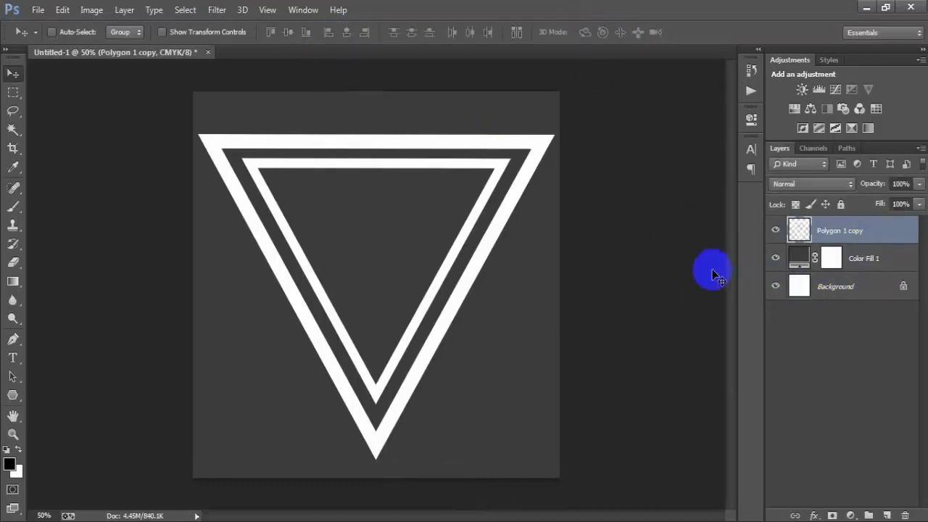
left_click(887, 515)
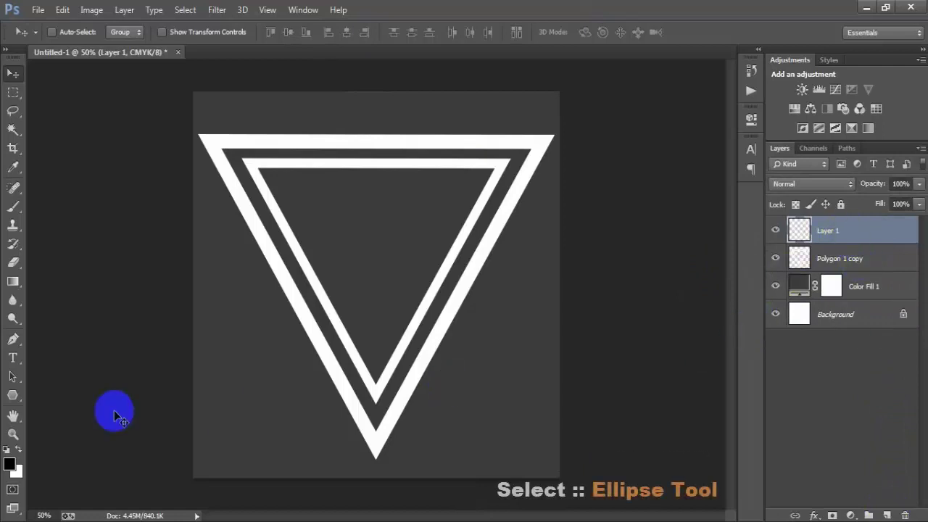
left_click(12, 396)
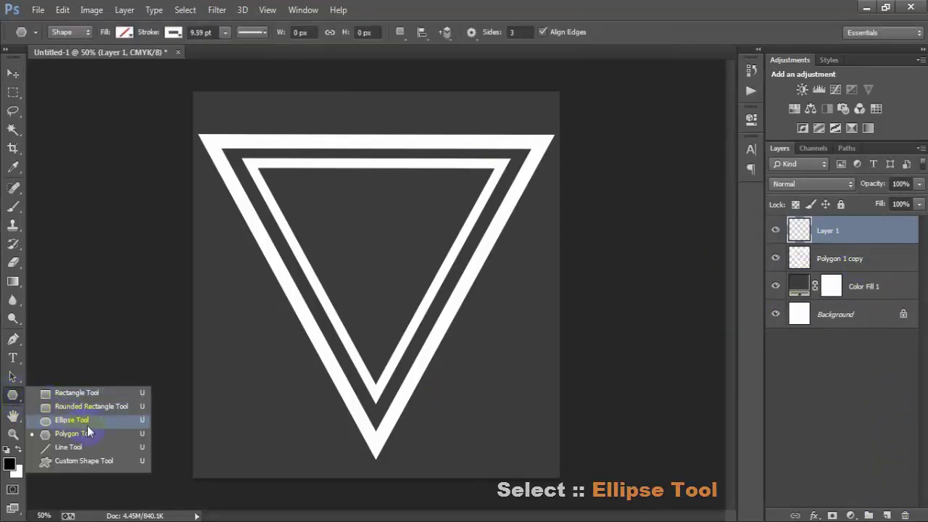
left_click(116, 418)
mouse_move(279, 245)
left_mouse_down()
mouse_move(472, 452)
mouse_move(484, 479)
left_mouse_up()
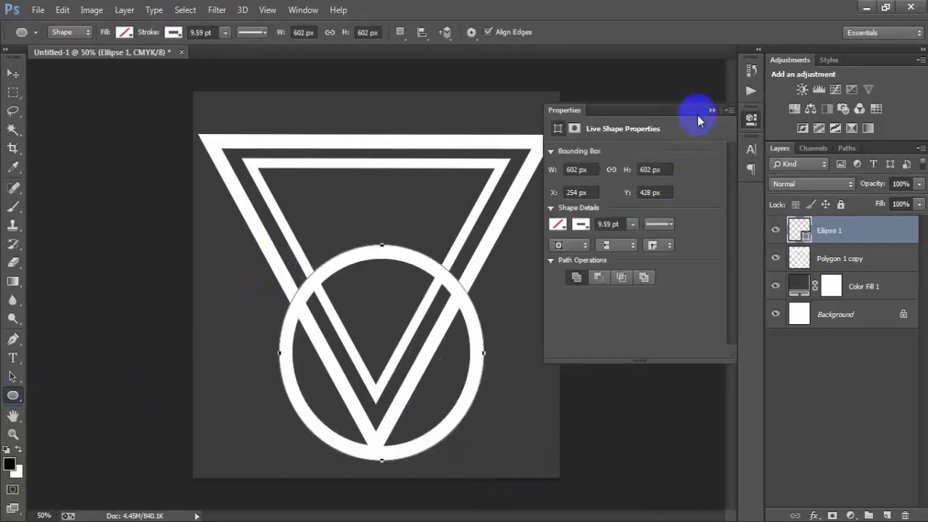
Step: Fill the circle with solid black and remove its stroke
left_click(558, 226)
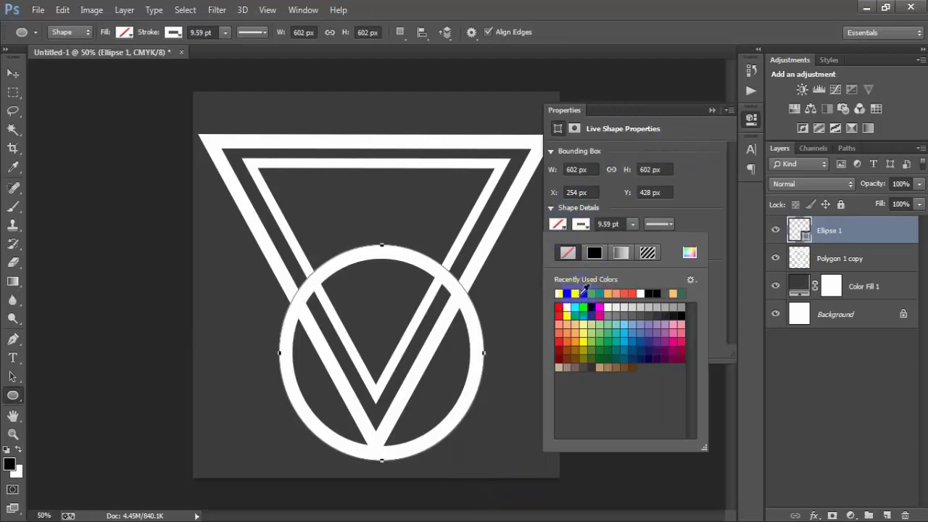
left_click(584, 293)
left_click(585, 224)
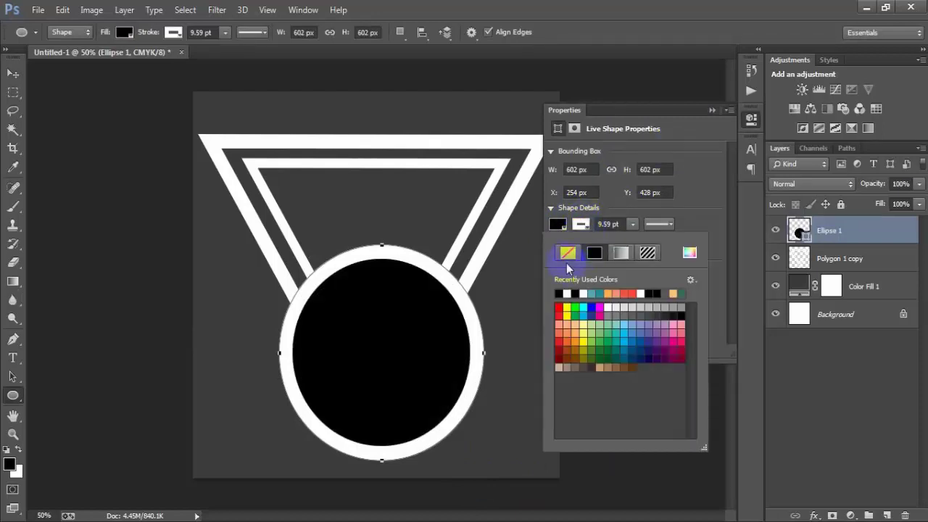
left_click(568, 253)
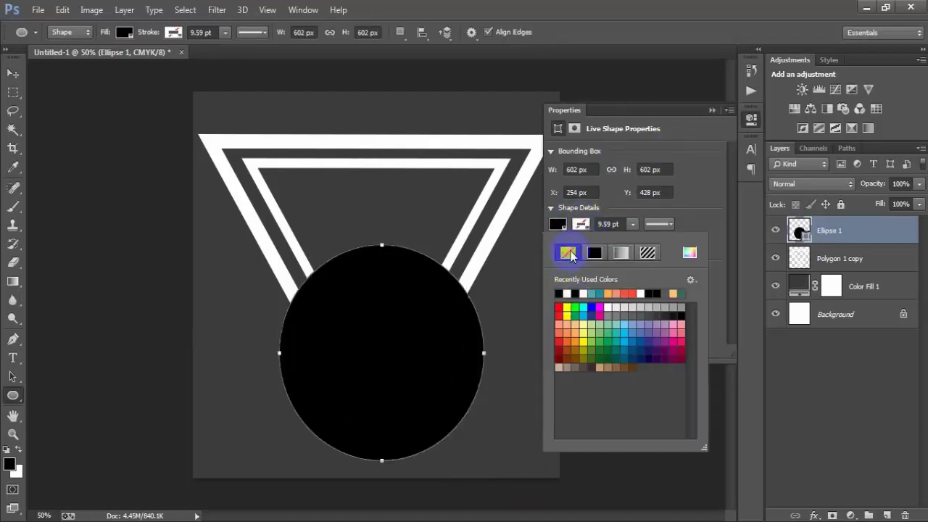
left_click(694, 124)
left_click(325, 93)
Step: Move the black circle up to the middle of the triangle and align its horizontal centre with the Background layer
left_click(13, 73)
left_click_drag(322, 334, 344, 289)
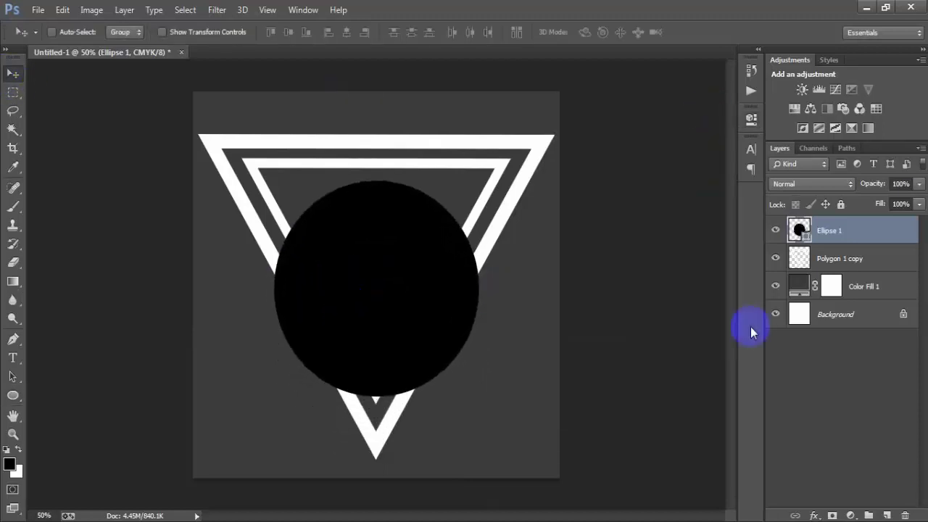
left_click(835, 323, "ctrl")
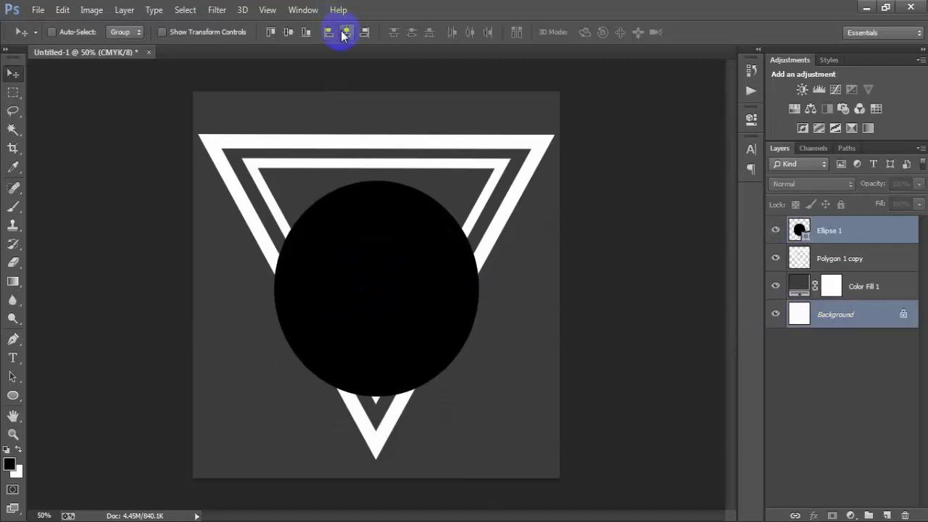
left_click(855, 231)
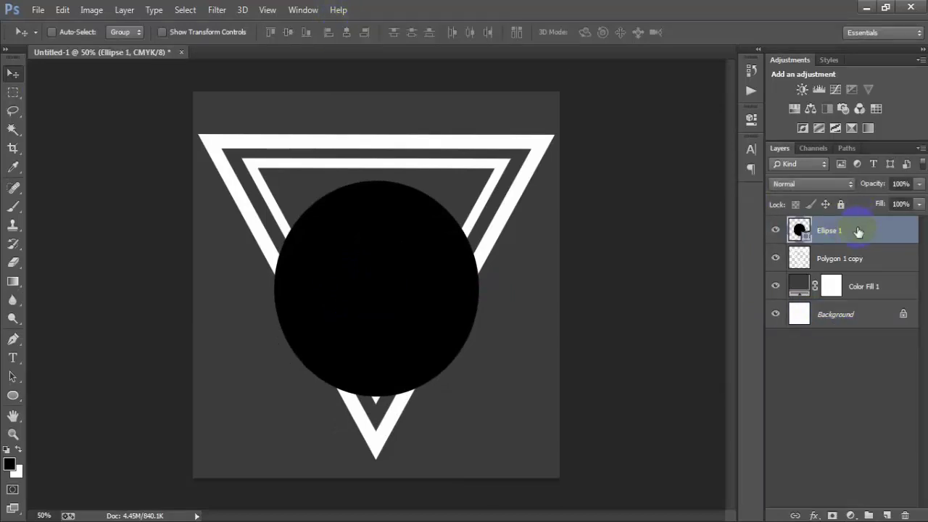
Step: Rasterize the Ellipse 1 layer and nudge the black circle slightly up
right_click(846, 228)
left_click(657, 198)
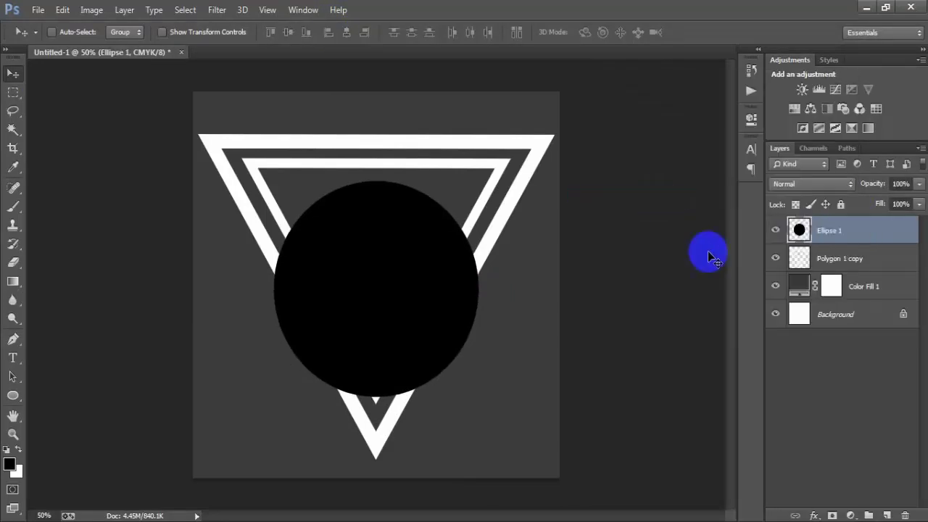
key("Up")
key("Up")
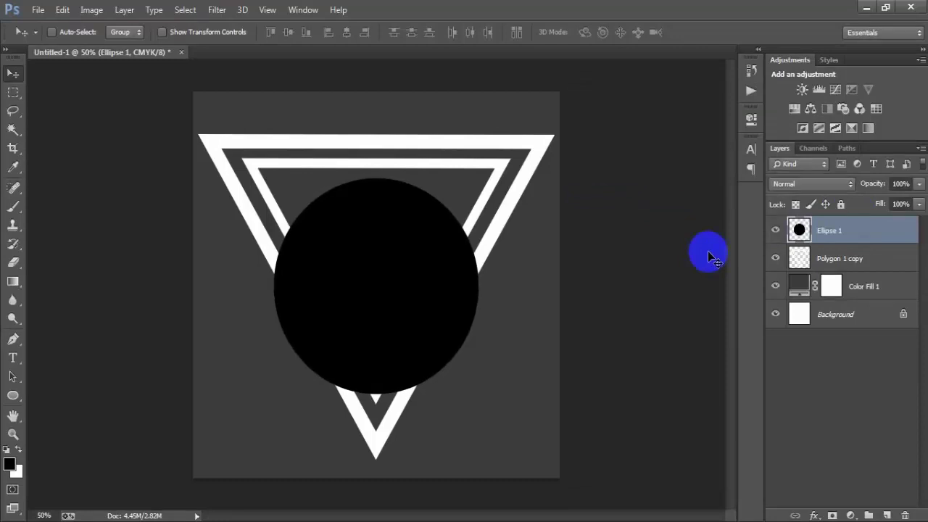
left_click(775, 230)
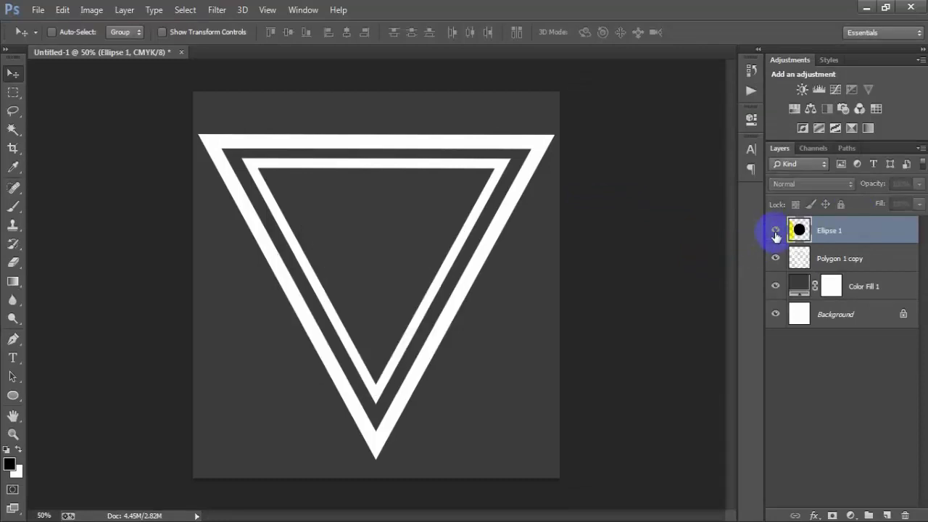
left_click(775, 230)
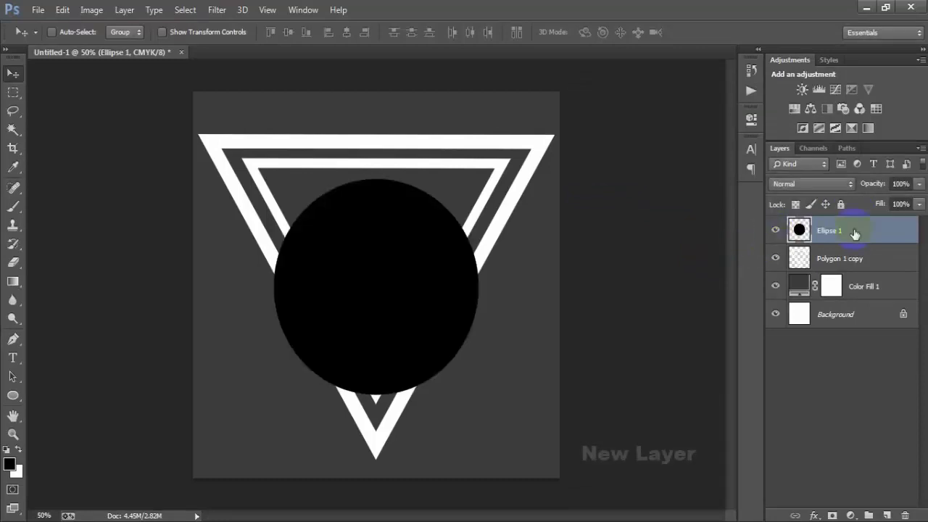
Step: Add a new layer above the circle and draw a 1046 × 88 px rectangle across the triangle's upper part with the Rectangle tool
left_click(886, 516)
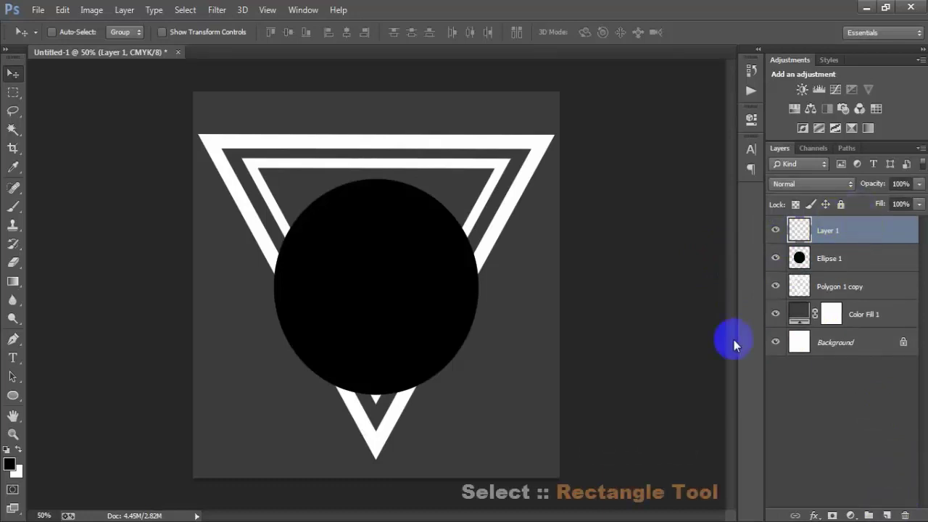
left_click(13, 396)
left_click(73, 392)
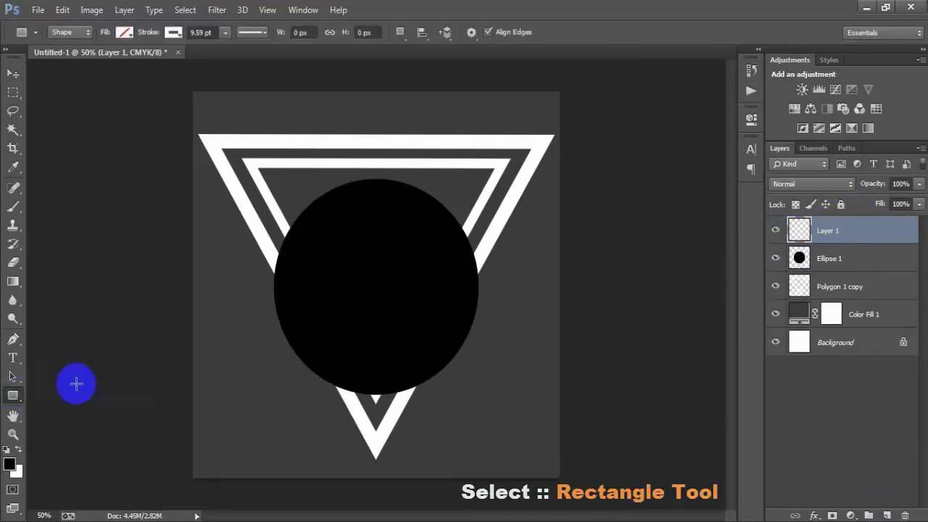
left_click_drag(212, 172, 568, 203)
Step: Fill the rectangle with white and remove its stroke
left_click(558, 198)
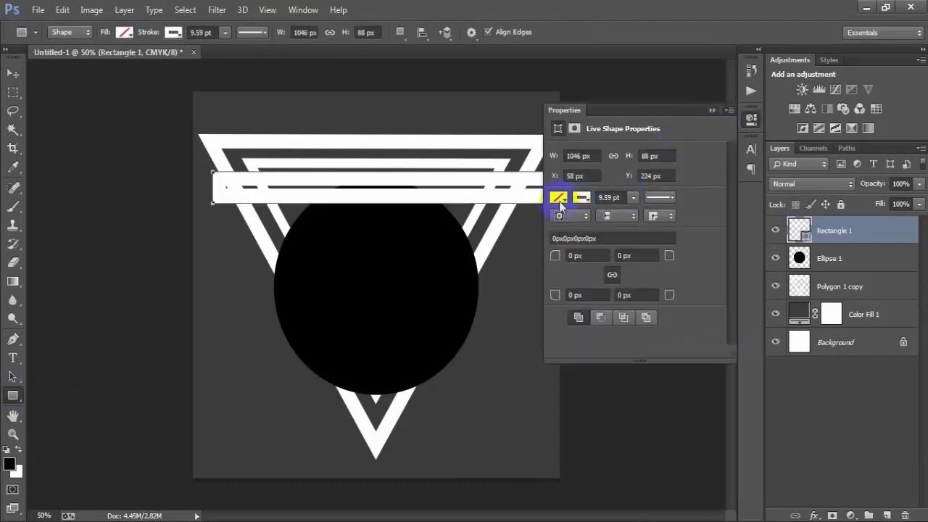
left_click(562, 268)
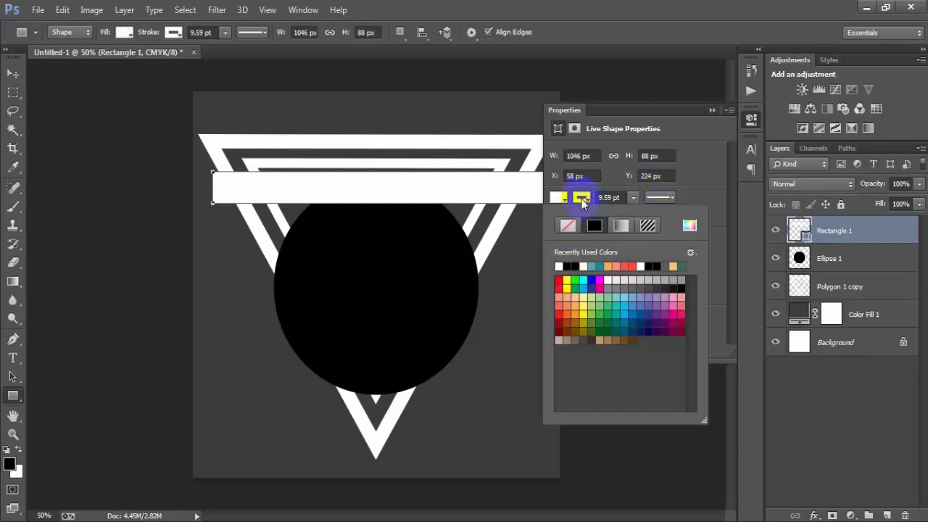
left_click(713, 110)
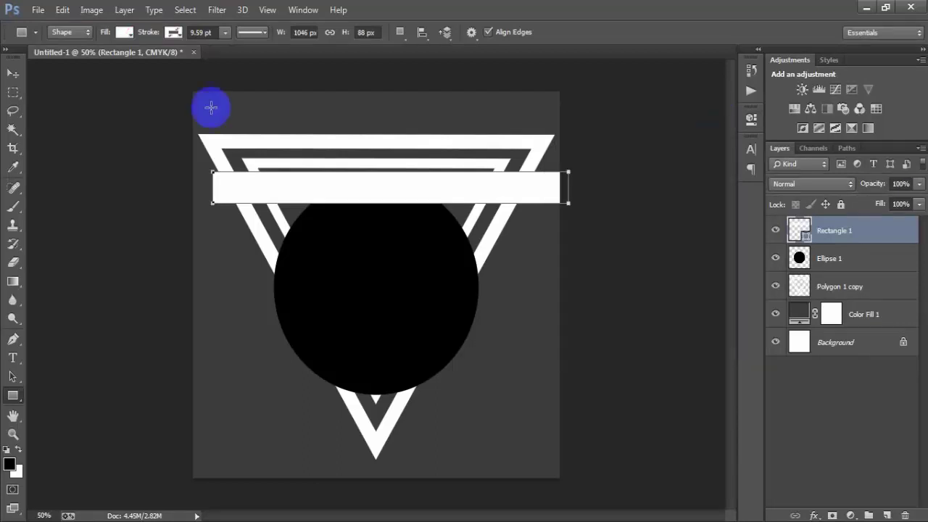
Step: Align the white rectangle's horizontal centre with the Background layer
left_click(13, 73)
left_click(859, 343, "ctrl")
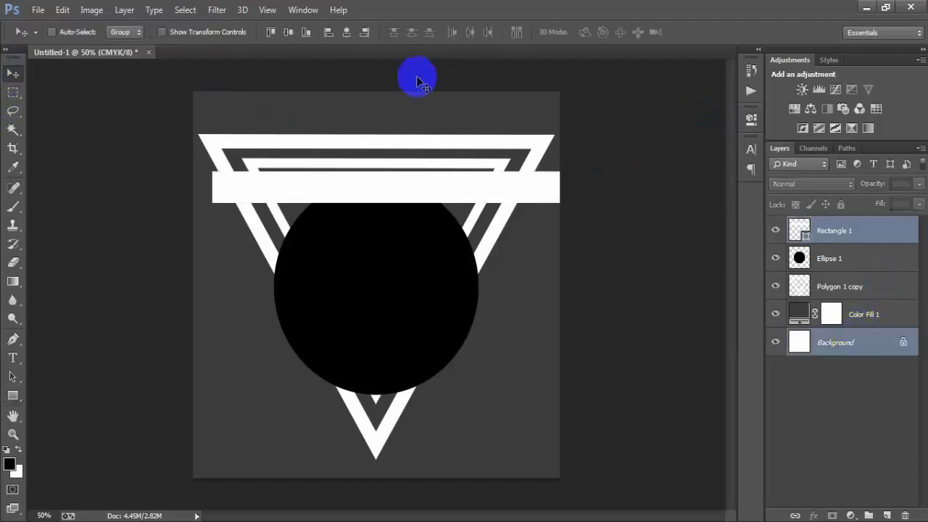
left_click(863, 240)
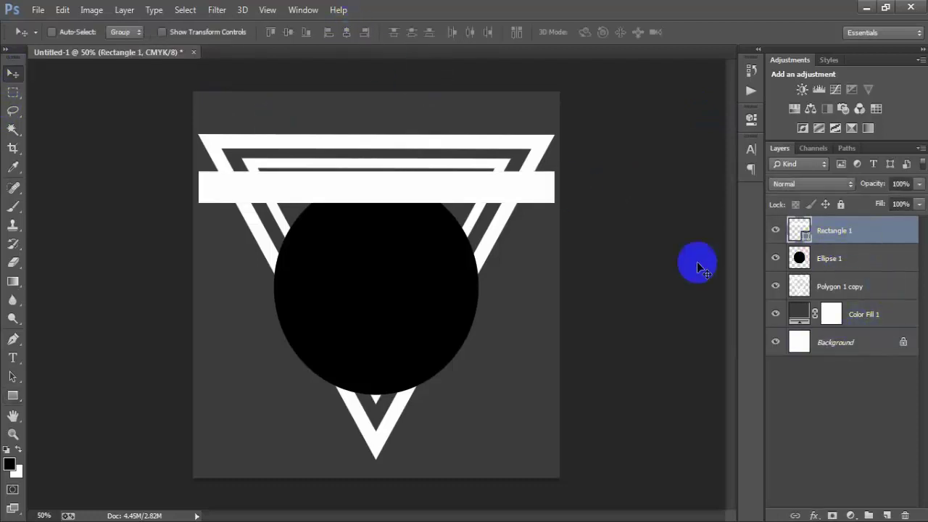
Step: Nudge the white rectangle down so its upper edge lines up with the top of the black circle
key("Down")
key("Down")
key("Down")
key("Down")
key("Down")
key("Down")
key("Down")
key("Down")
key("Down")
key("Down")
key("Down")
key("Down")
key("Down")
key("Down")
key("Down")
key("Down")
key("Down")
key("Down")
key("Down")
key("Down")
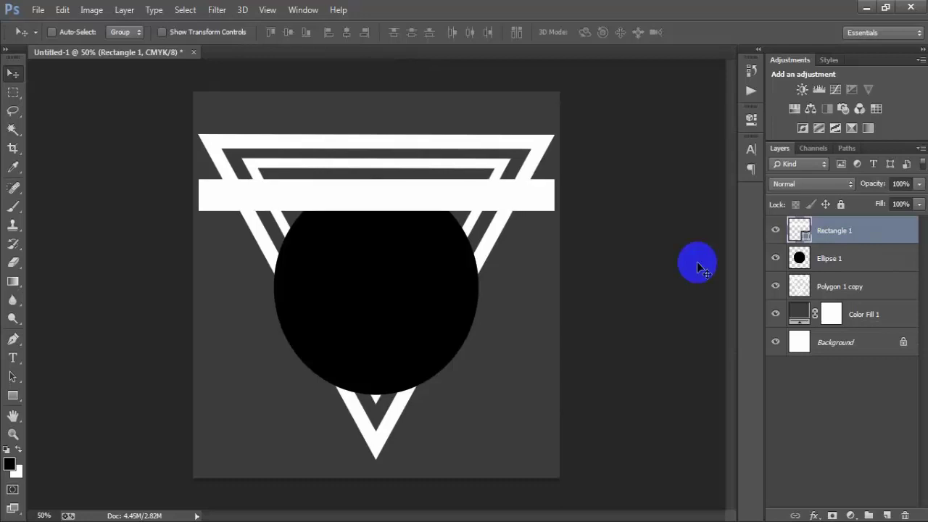
key("Up")
key("Up")
key("Up")
key("Up")
key("Up")
key("Up")
key("Up")
key("Up")
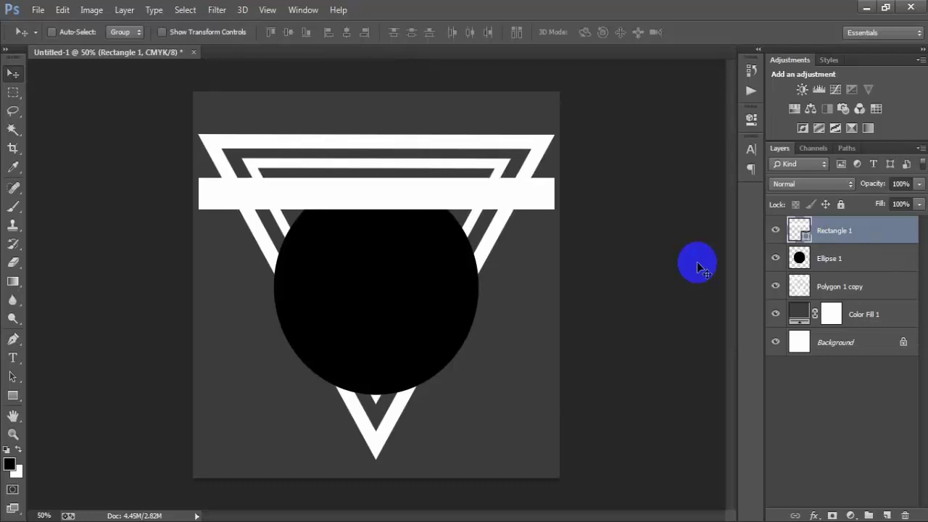
left_click(775, 230)
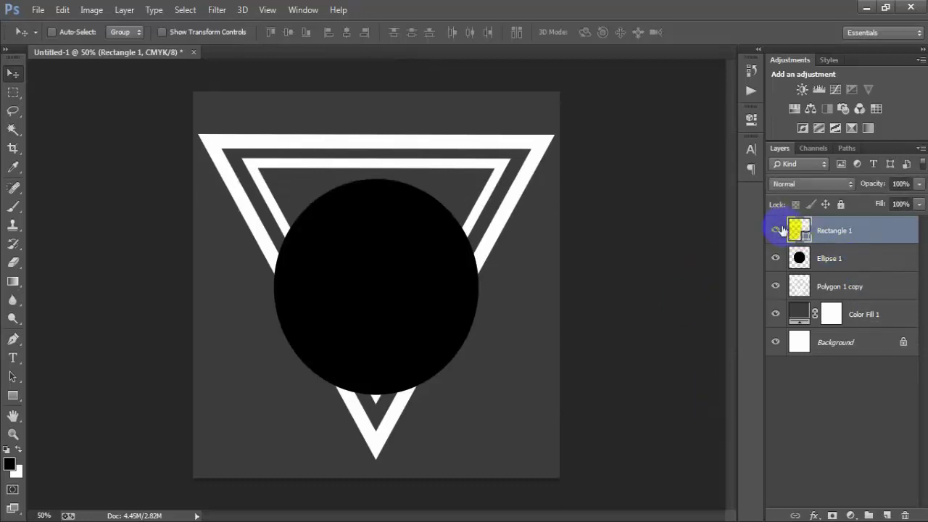
left_click(775, 230)
Step: Change the Rectangle 1 fill colour to #FF4836
double_click(798, 229)
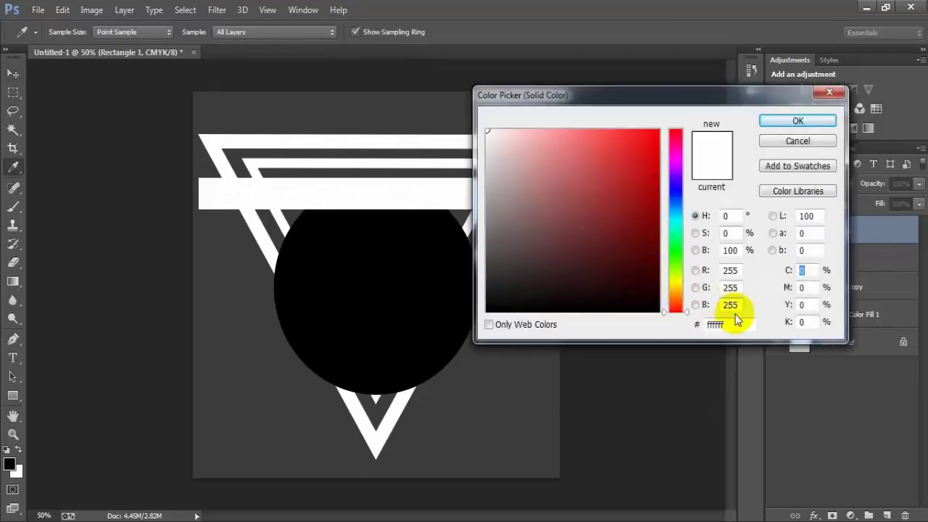
double_click(731, 324)
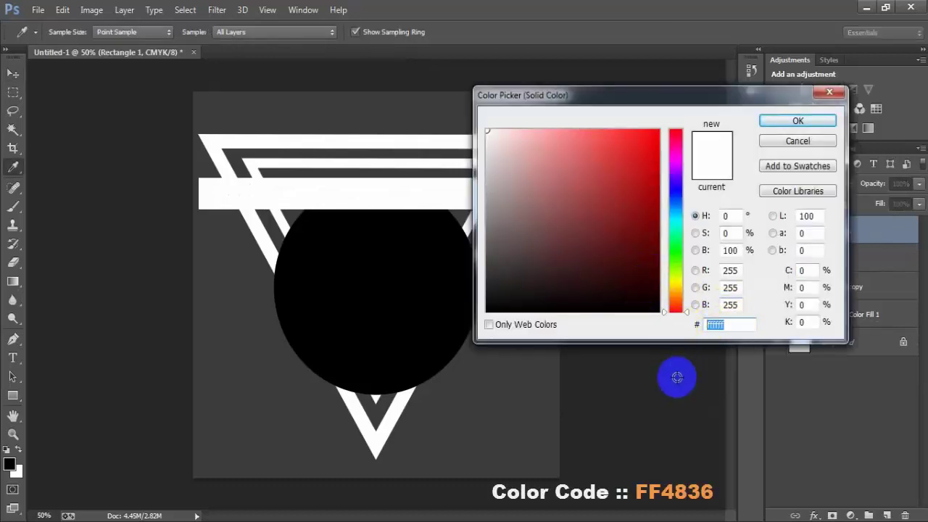
type("FF4")
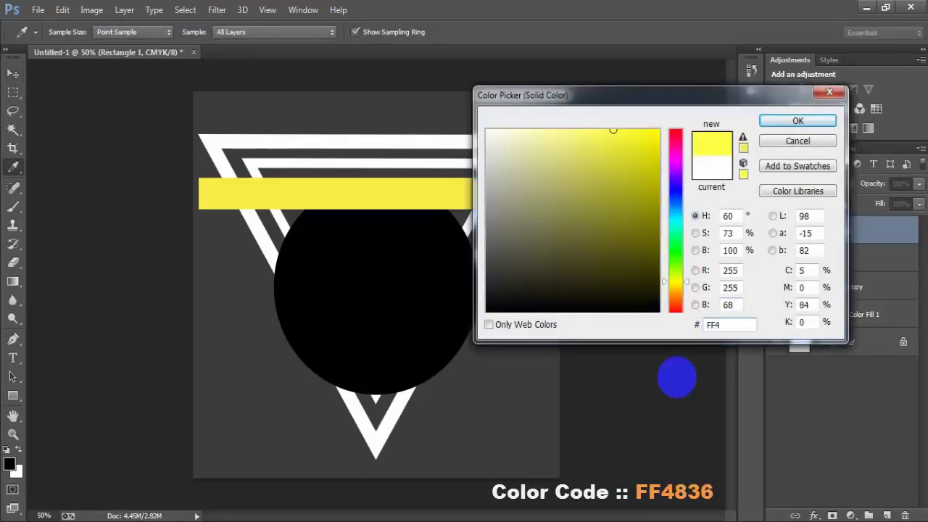
type("83")
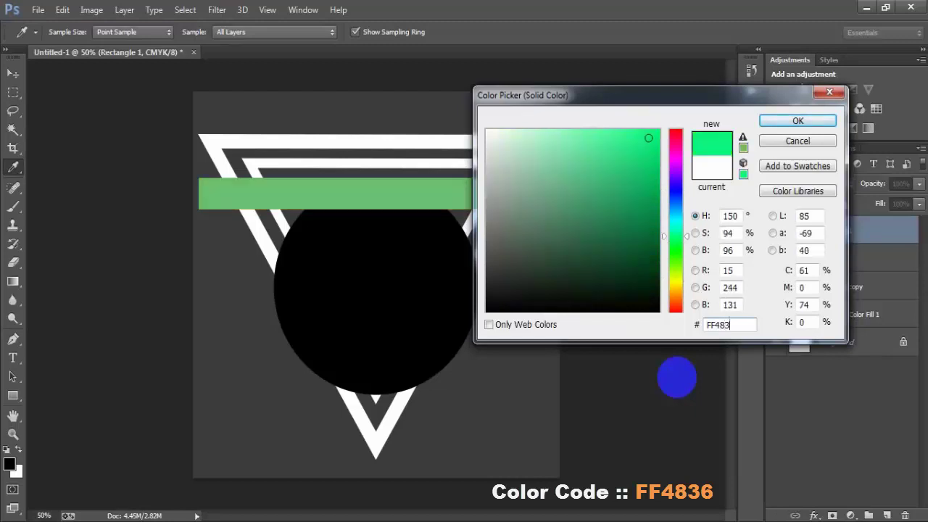
type("6")
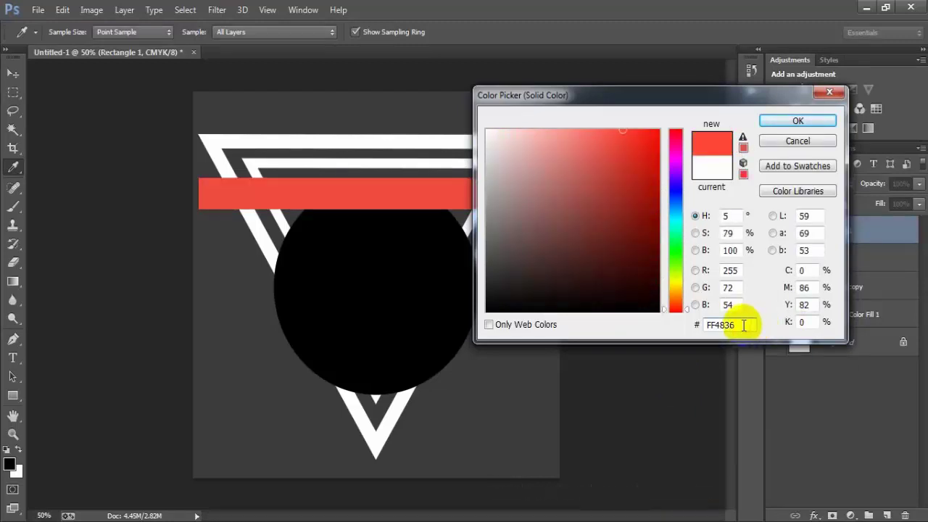
left_click(783, 122)
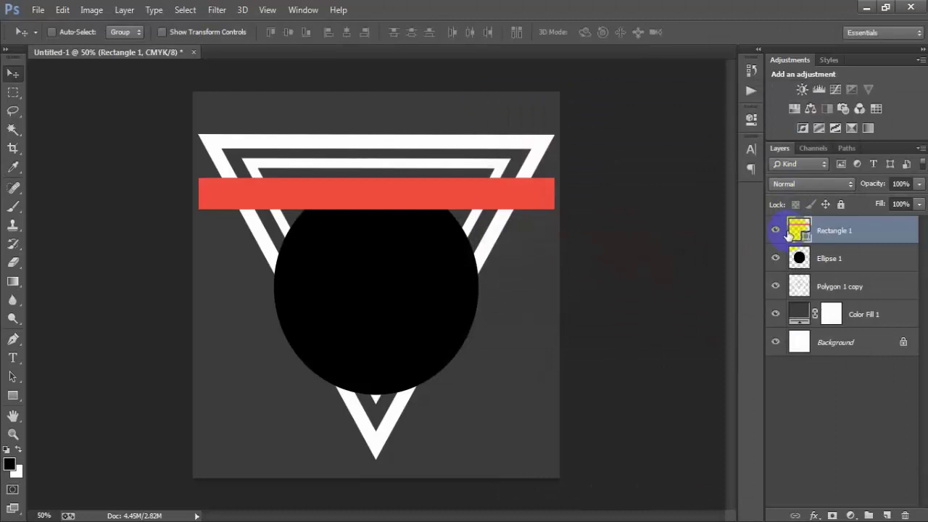
left_click(774, 230)
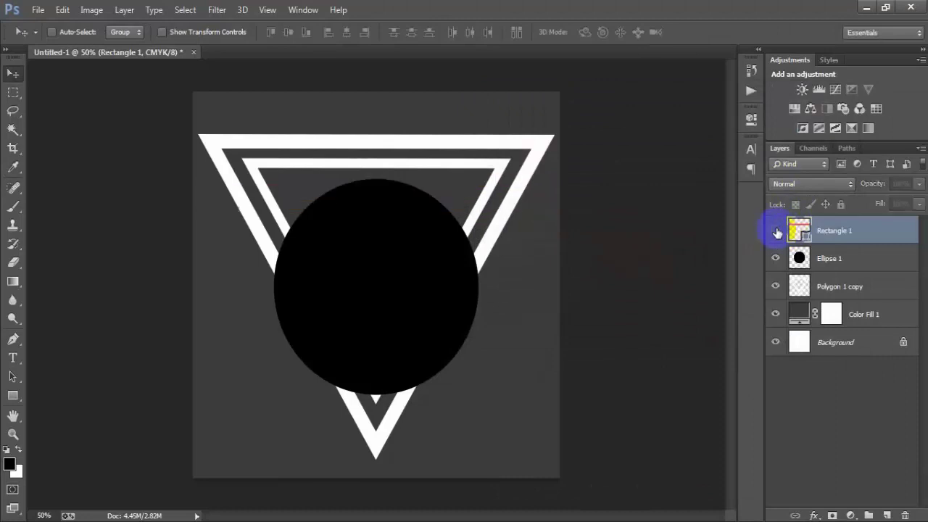
left_click(774, 231)
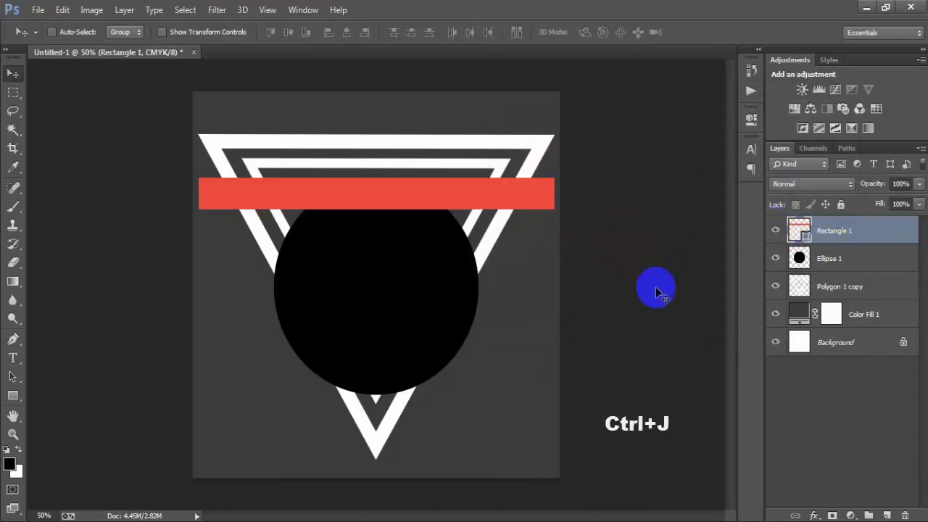
Step: Duplicate the red rectangle and move the copy down to just below the original
key("ctrl+j")
key("shift+Down")
key("shift+Down")
key("shift+Down")
key("shift+Down")
key("shift+Down")
key("shift+Down")
key("shift+Down")
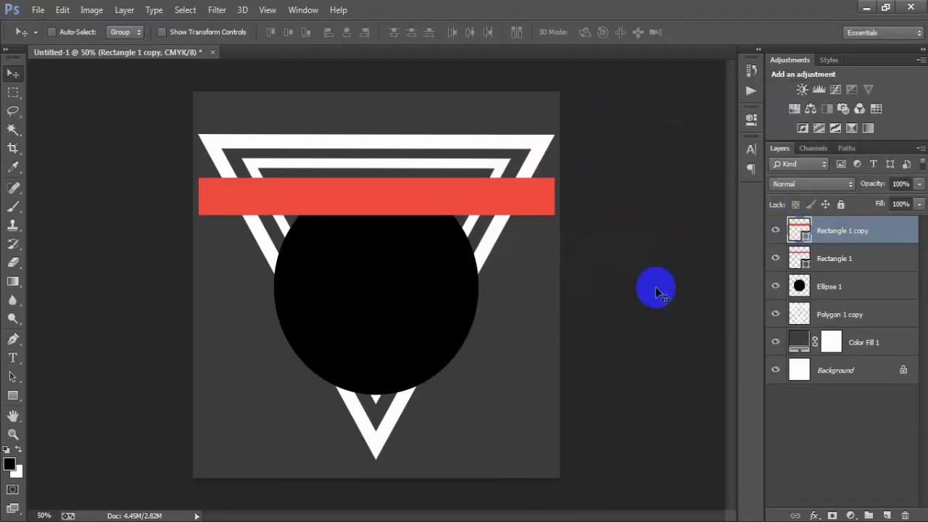
key("shift+Down")
key("shift+Down")
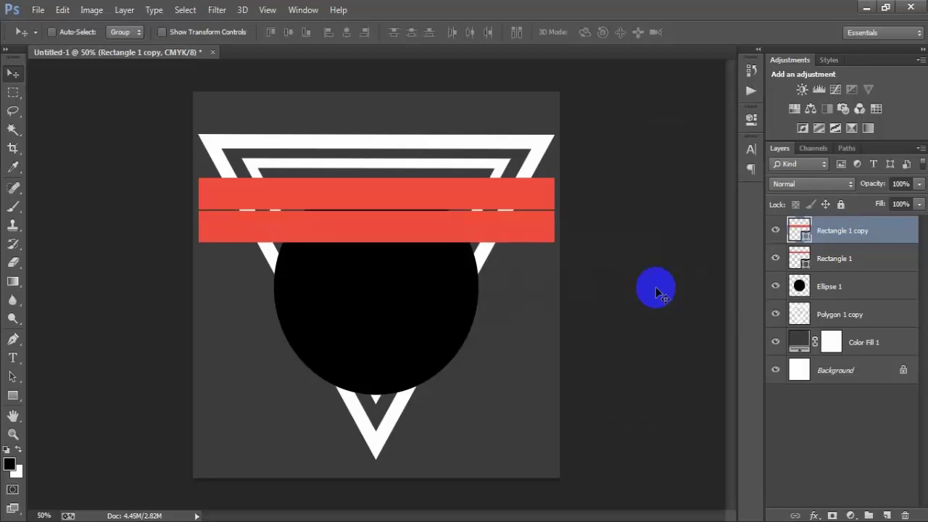
Step: Fine-tune the copied rectangle's vertical position to leave a thin gap beneath the original
key("Up")
key("Up")
key("Up")
key("Up")
key("Up")
key("Up")
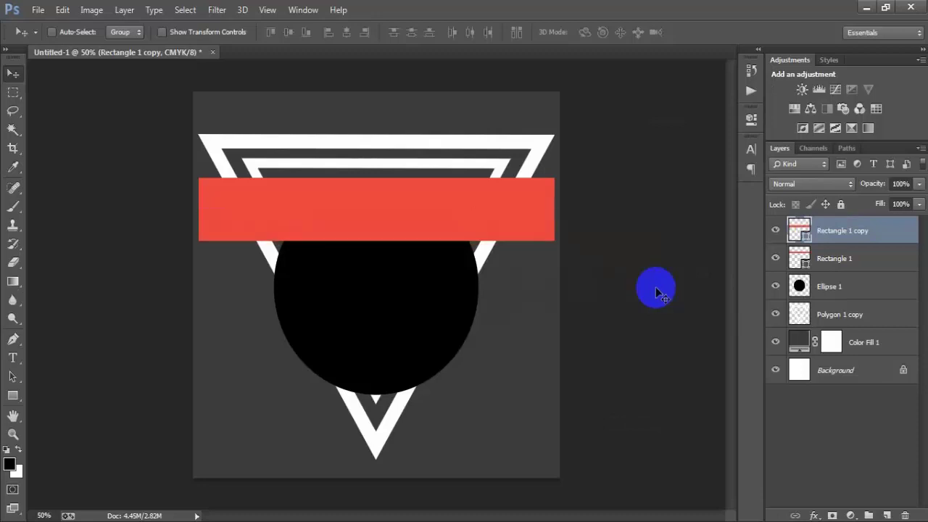
key("Down")
key("Down")
key("Down")
key("Down")
key("Down")
key("Down")
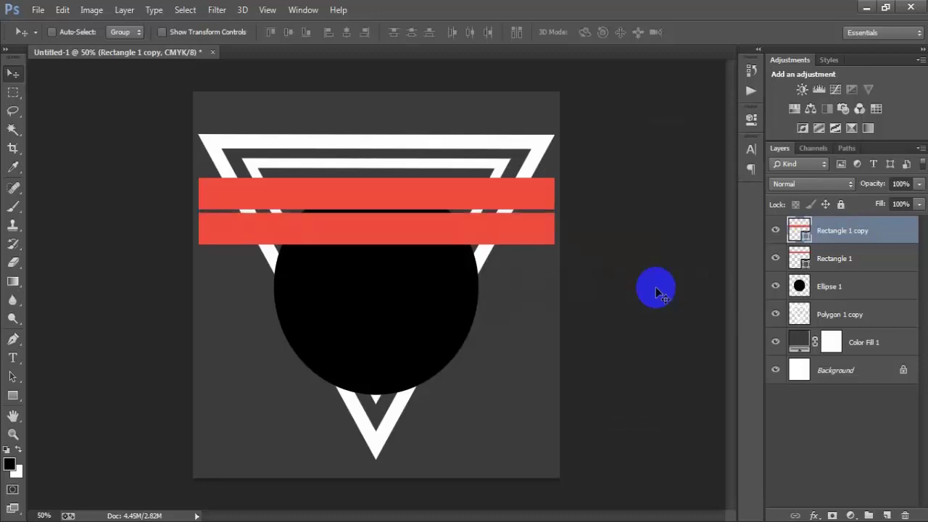
left_click(775, 230)
left_click(775, 230)
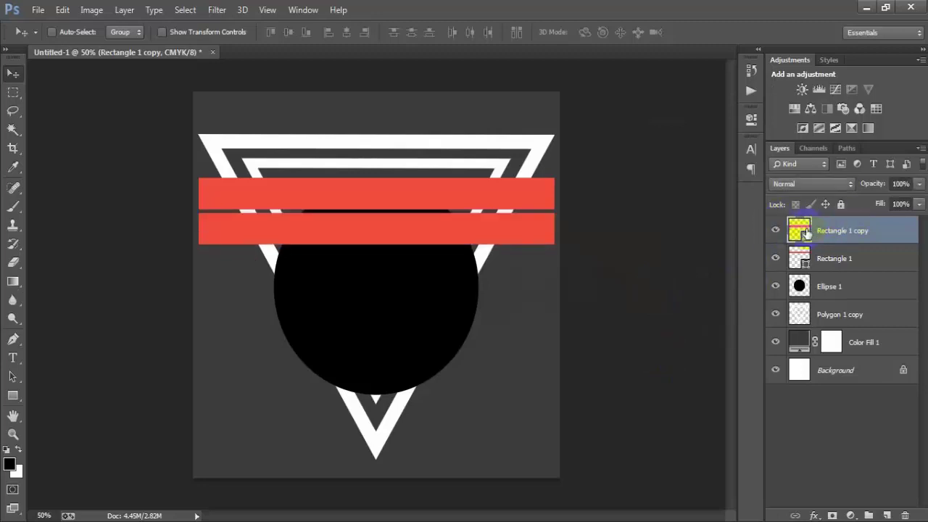
Step: Change the fill colour of the second bar, Rectangle 1 copy, to #F9563E
double_click(804, 230)
left_click(730, 325)
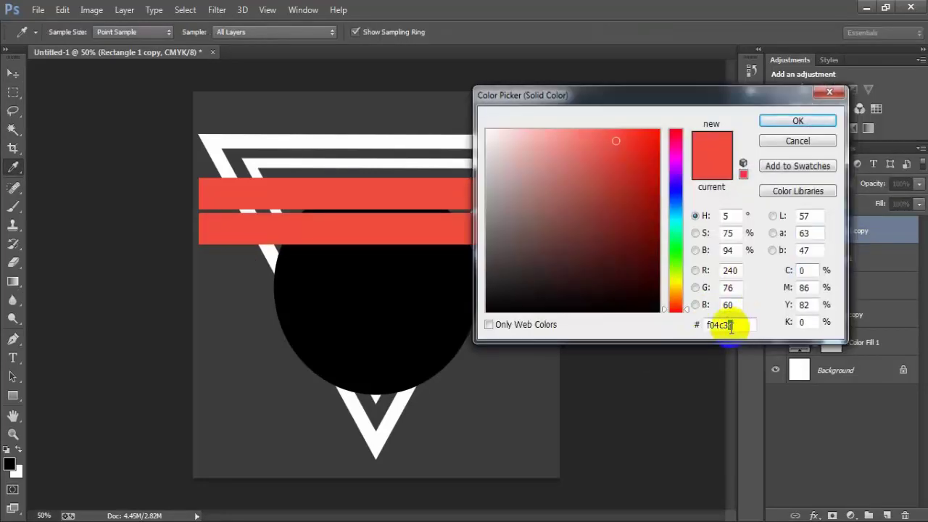
left_click_drag(729, 325, 677, 326)
type("F")
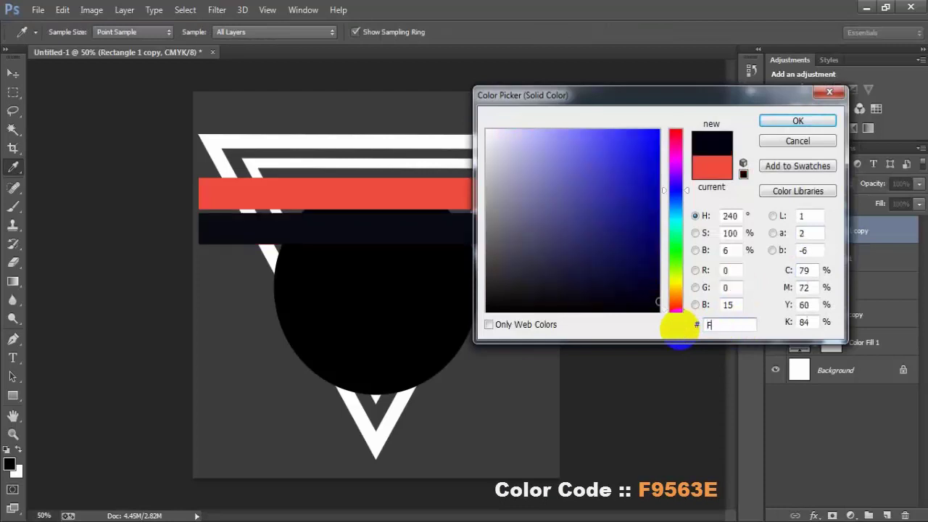
type("9")
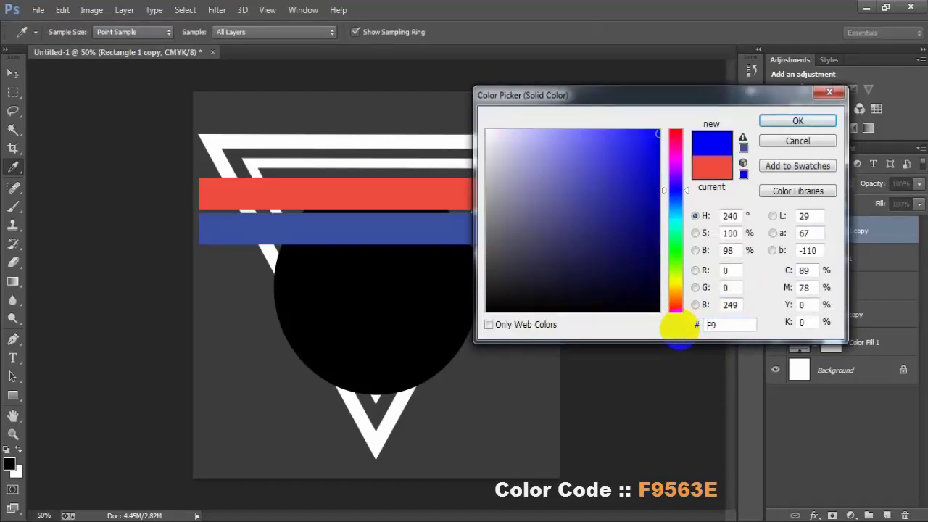
type("563")
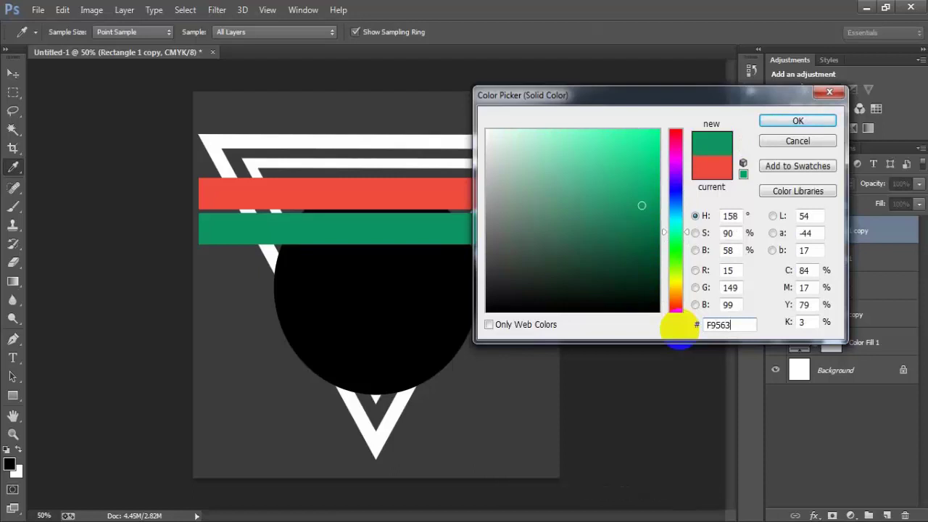
type("E")
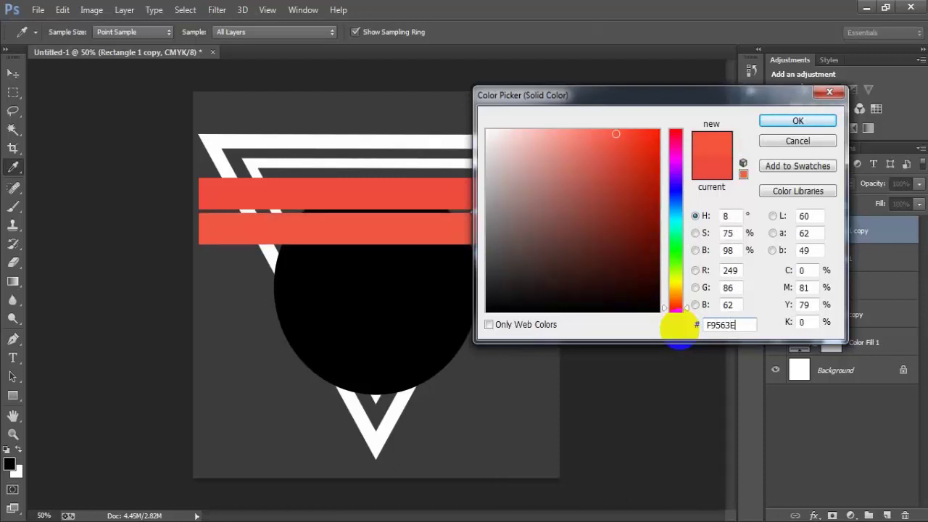
left_click(724, 324)
left_click(792, 125)
key("v")
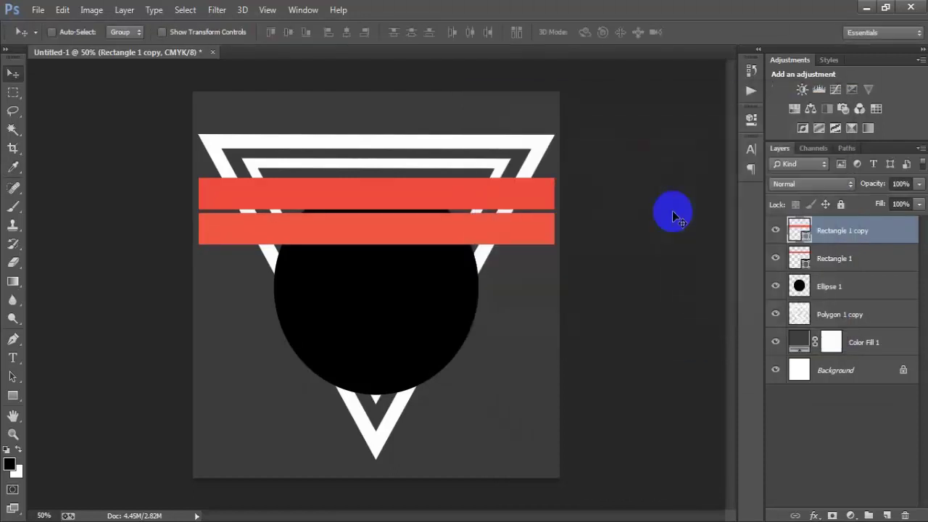
Step: Duplicate the second bar and move the copy down below it, leaving a matching thin gap
key("ctrl+j")
key("shift+Down")
key("shift+Down")
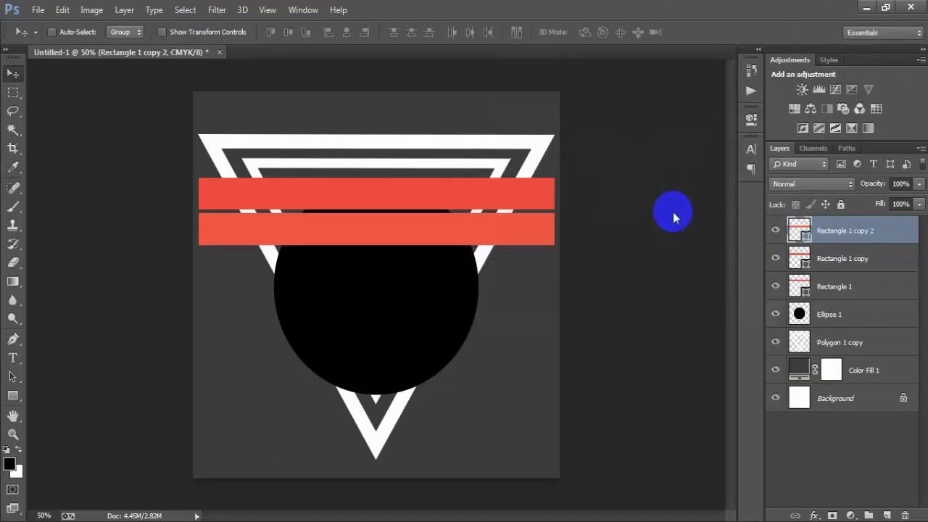
key("shift+Down")
key("shift+Down")
key("shift+Down")
key("shift+Down")
key("shift+Down")
key("shift+Down")
key("shift+Down")
key("shift+Down")
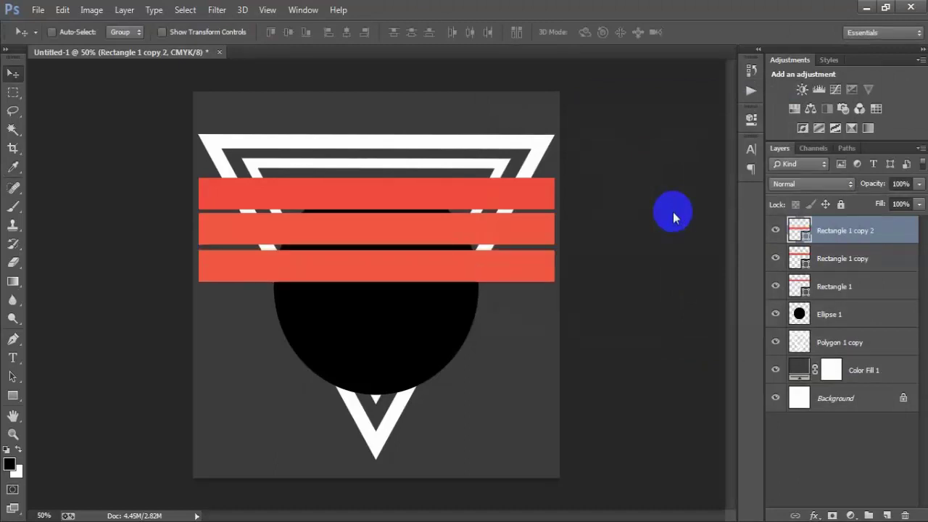
key("Up")
key("Up")
key("Up")
key("Up")
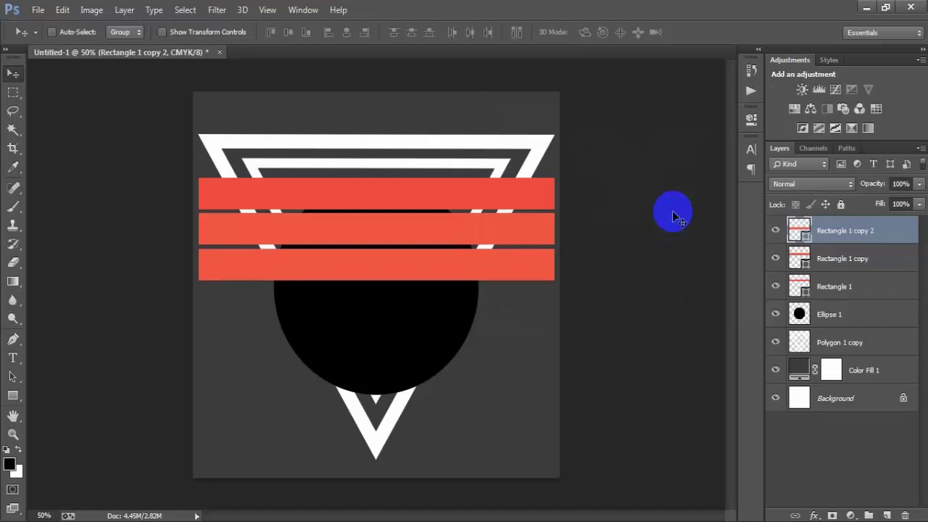
Step: Change the fill colour of the third bar, Rectangle 1 copy 2, to #F88F72
left_click(776, 231)
left_click(776, 232)
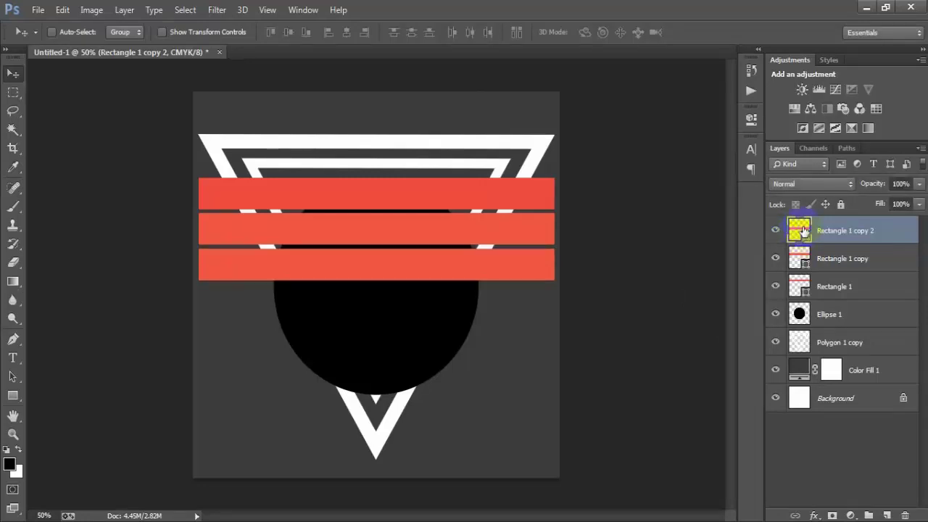
double_click(799, 231)
left_click(739, 323)
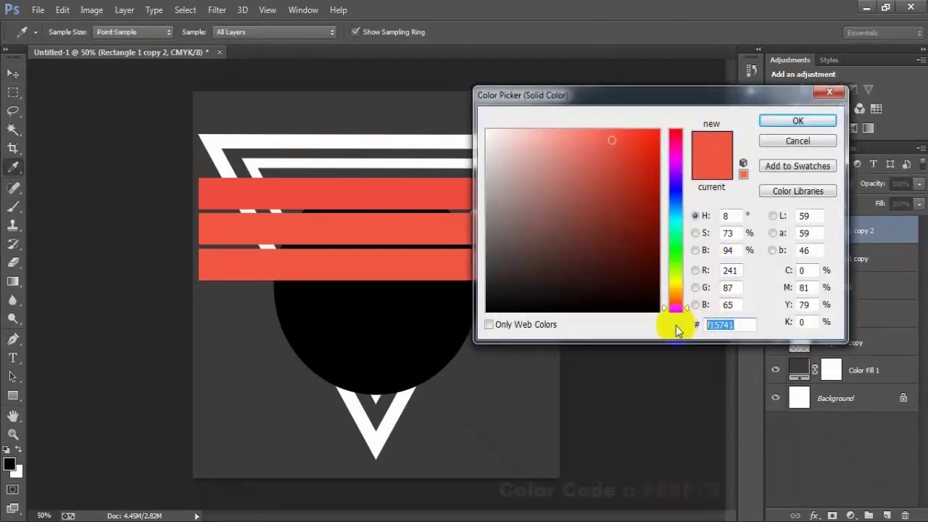
type("F")
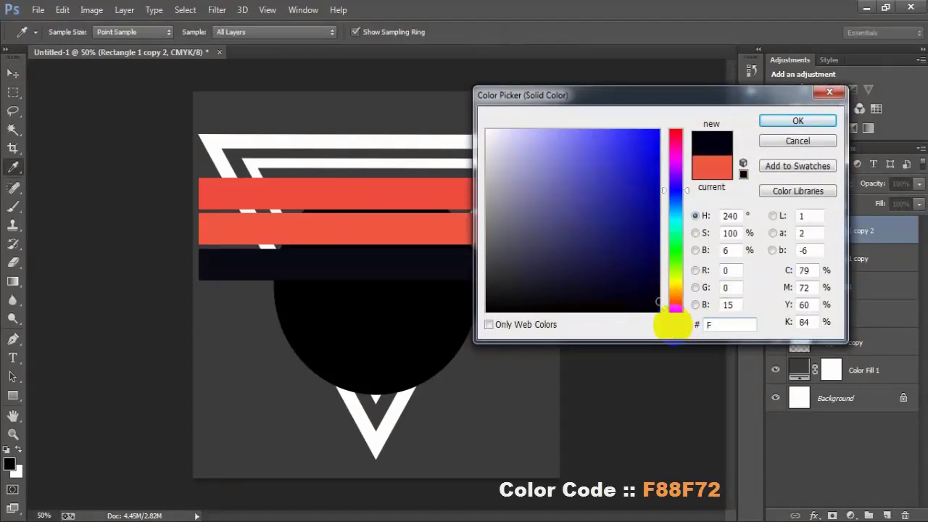
type("88F7")
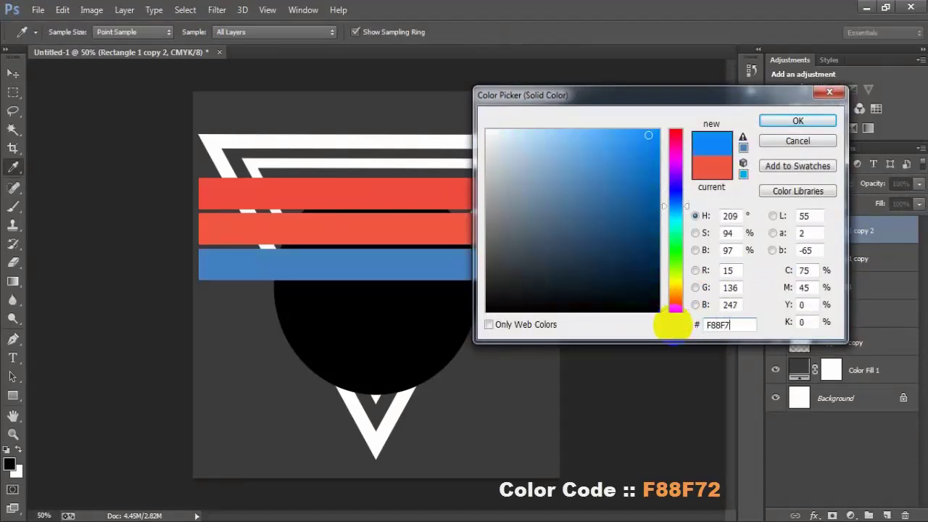
type("2")
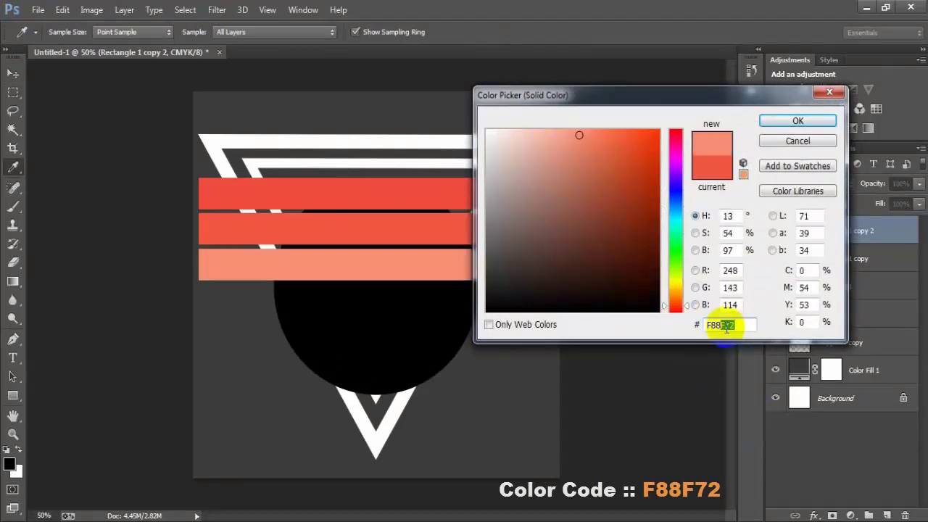
left_click(725, 325)
left_click(797, 123)
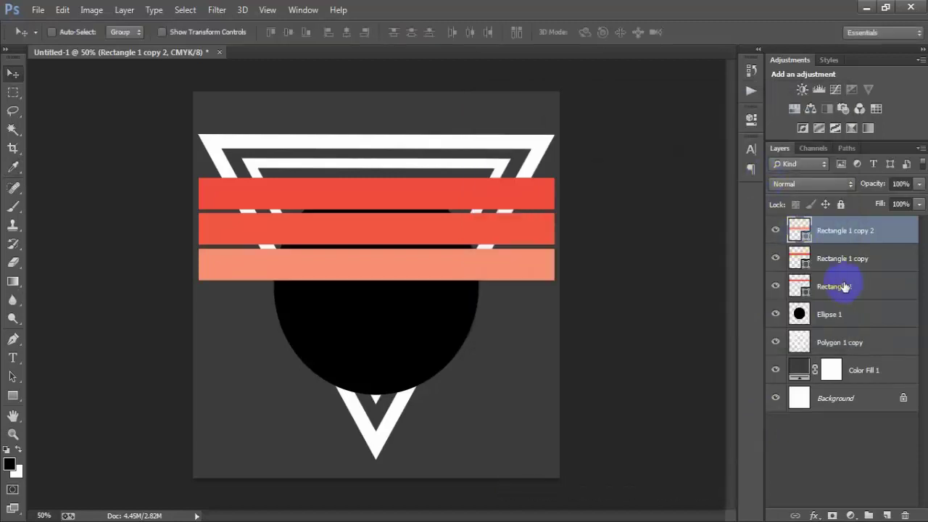
Step: Select the three bar layers, distribute them evenly by their vertical centres, and check which layer is which bar
left_click(844, 287, "shift")
left_click(411, 34)
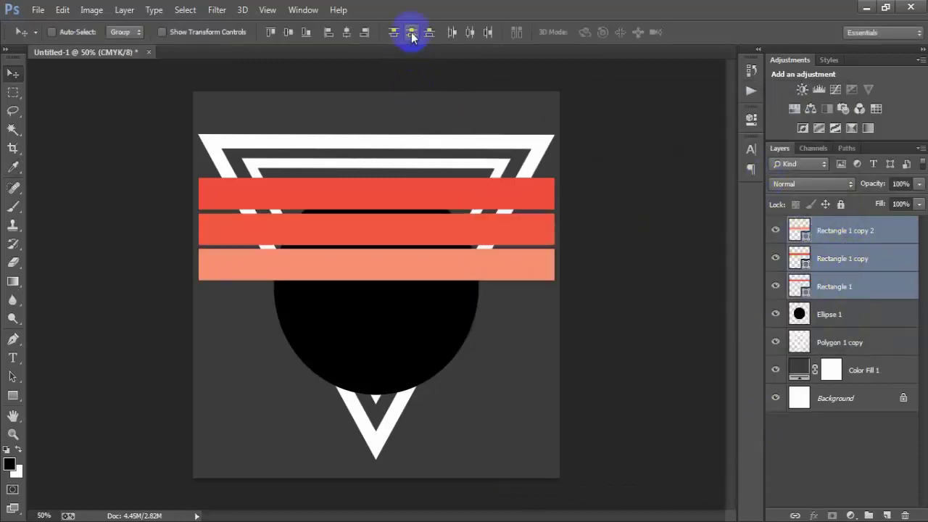
left_click(775, 286)
left_click(776, 287)
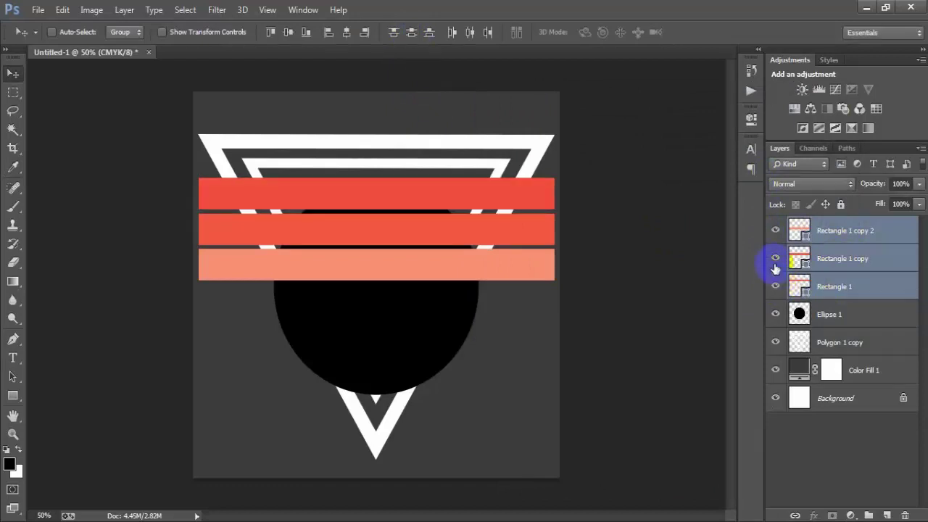
left_click(776, 258)
left_click(776, 259)
left_click(776, 231)
left_click(775, 231)
Step: Duplicate the three selected bars and move the copies down below the originals, keeping the same thin gap
key("ctrl+j")
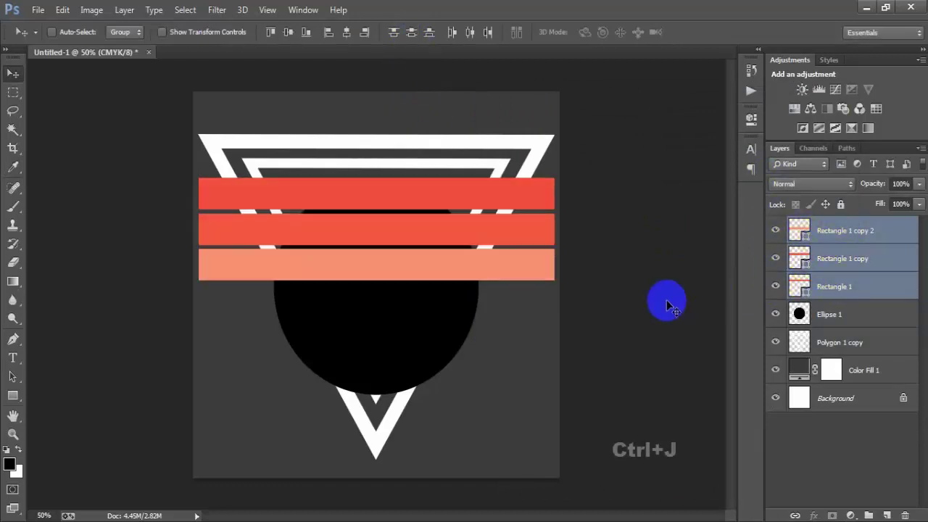
key("shift+Down")
key("shift+Down")
key("shift+Down")
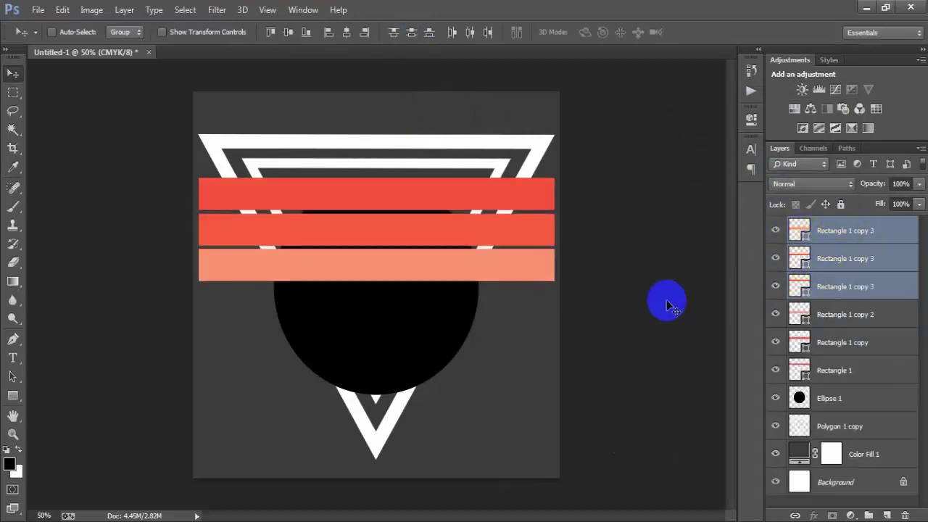
key("shift+Down")
key("shift+Down")
key("shift+Down")
key("shift+Down")
key("shift+Down")
key("shift+Down")
key("shift+Down")
key("shift+Down")
key("shift+Down")
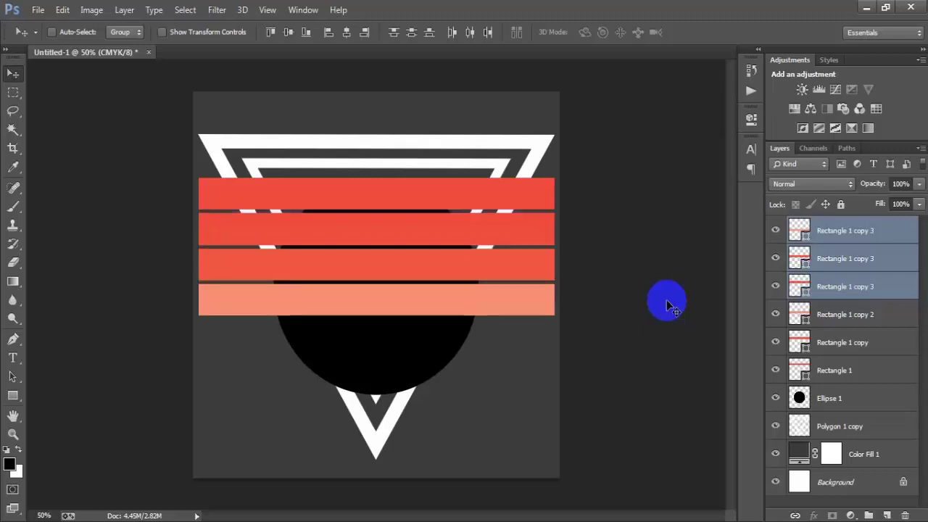
key("shift+Down")
key("shift+Down")
key("shift+Down")
key("shift+Down")
key("shift+Down")
key("shift+Down")
key("shift+Down")
key("shift+Down")
key("shift+Down")
key("shift+Down")
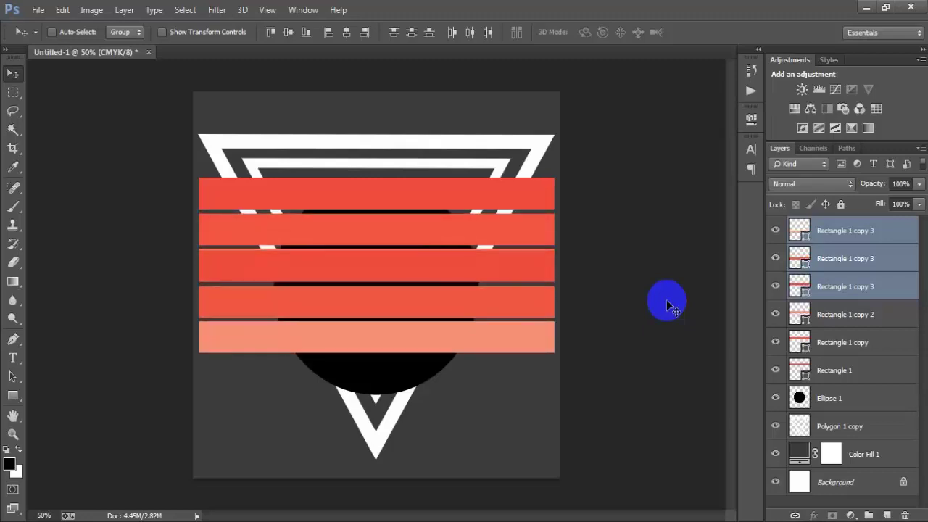
key("shift+Down")
key("shift+Down")
key("shift+Down")
key("shift+Down")
key("shift+Down")
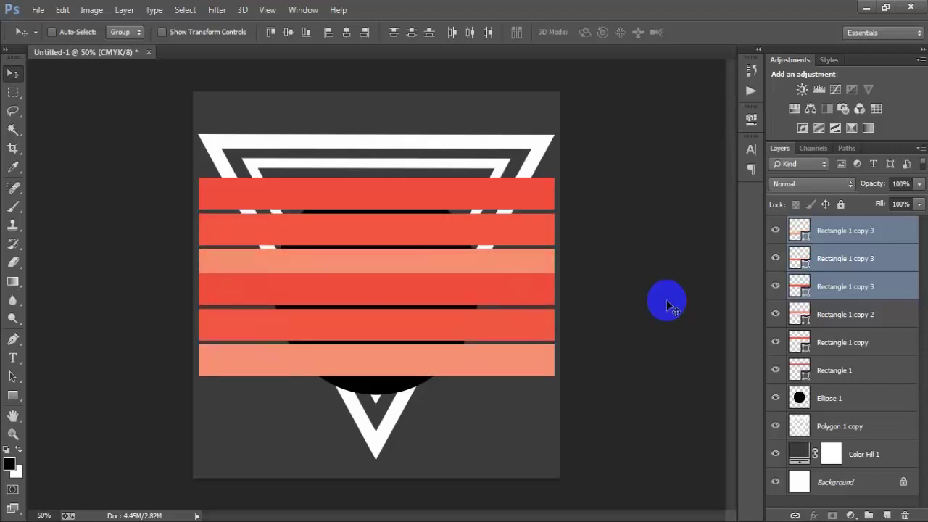
key("shift+Down")
key("shift+Down")
key("shift+Down")
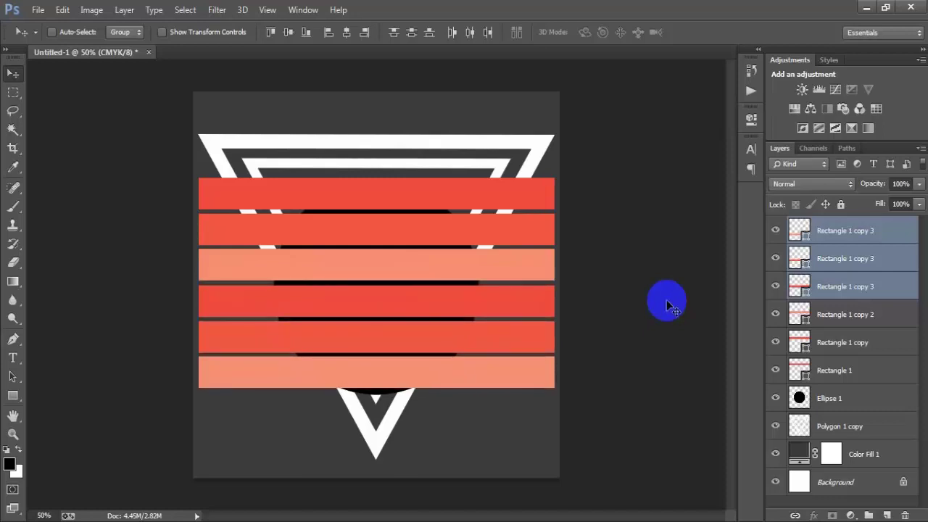
key("Down")
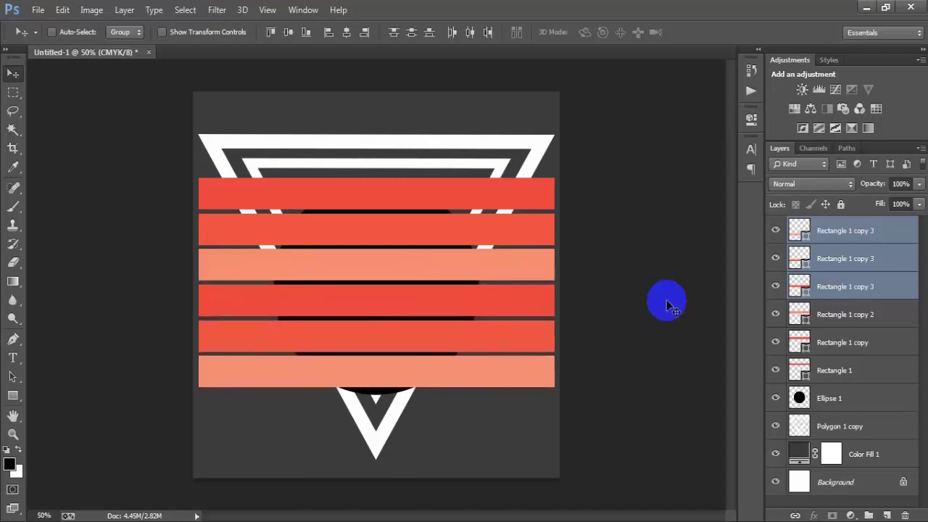
Step: Change the fill colour of the fourth bar from the top to #FFAE48
left_click(848, 288)
left_click(776, 287)
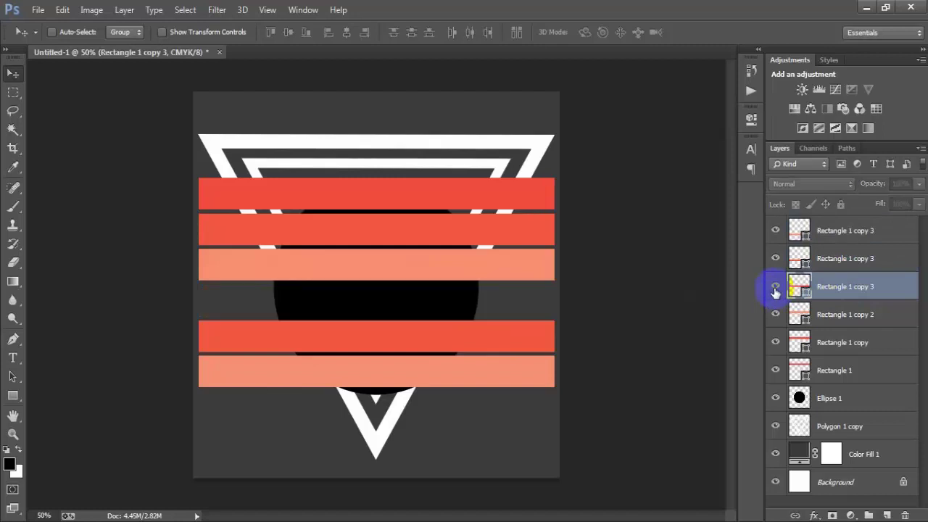
left_click(776, 286)
double_click(800, 286)
left_click_drag(730, 325, 700, 326)
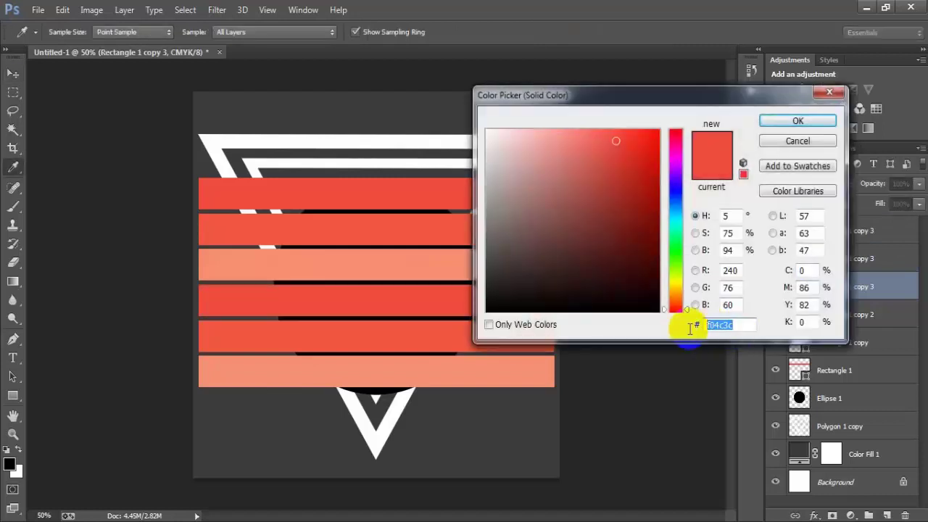
type("FF")
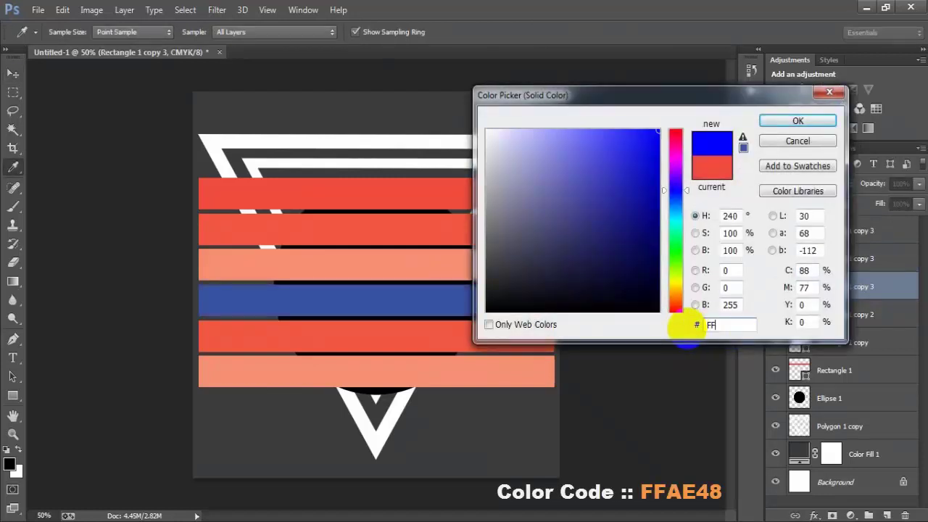
type("AE48")
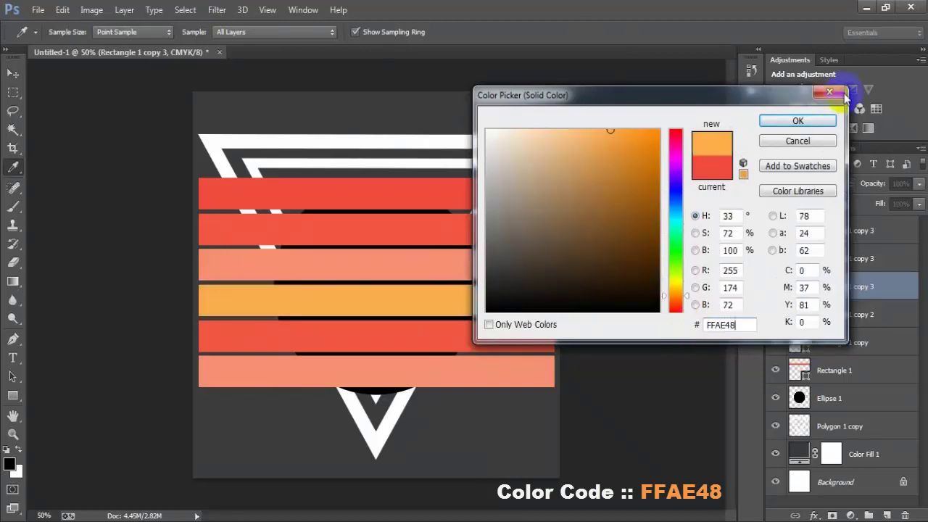
left_click(824, 119)
Step: Change the fill colour of the fifth bar from the top to #198FA2
left_click(813, 266)
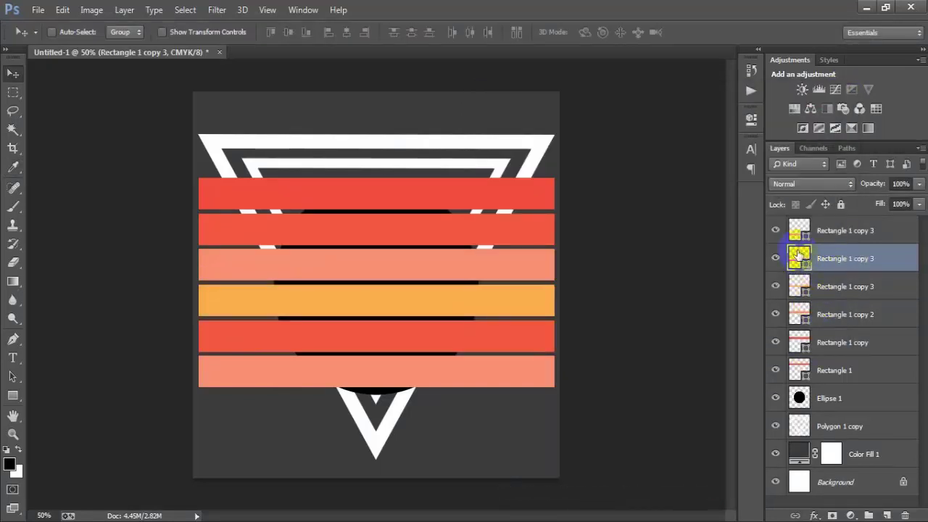
double_click(799, 255)
left_click_drag(740, 325, 686, 327)
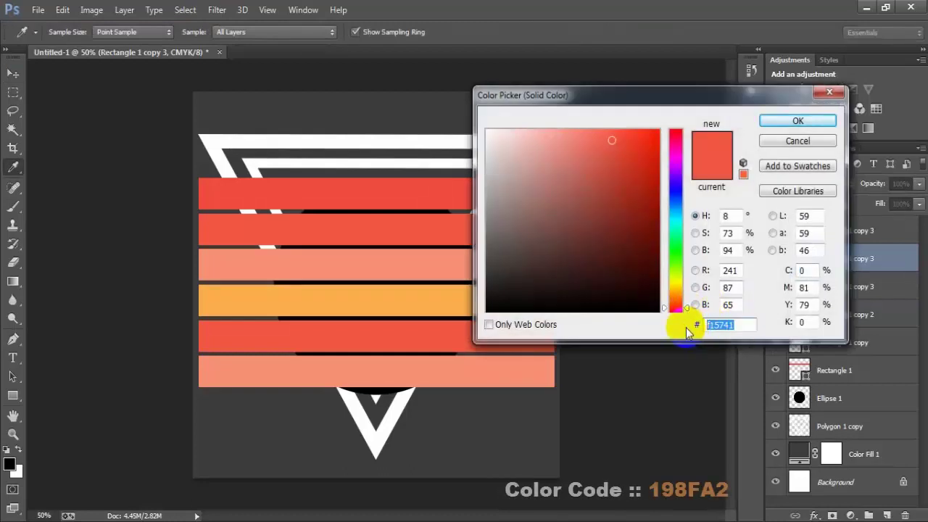
type("19")
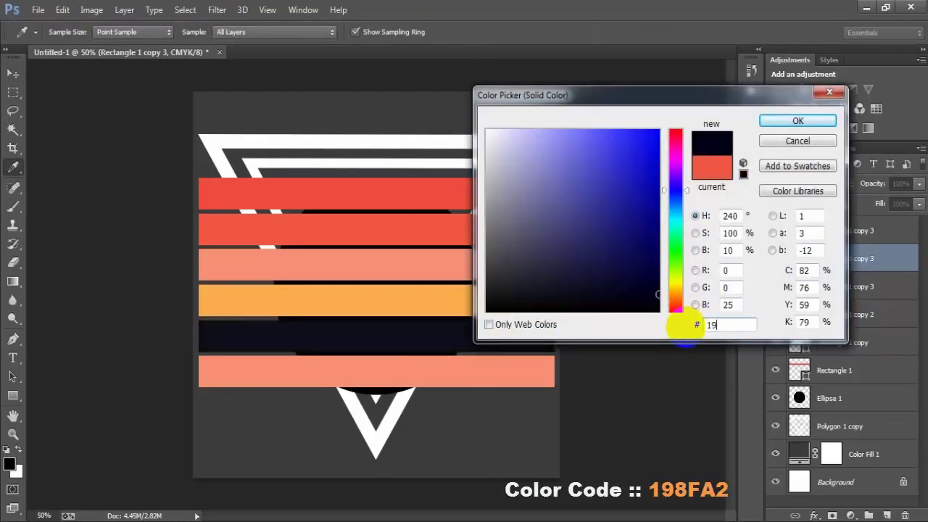
type("8FA2")
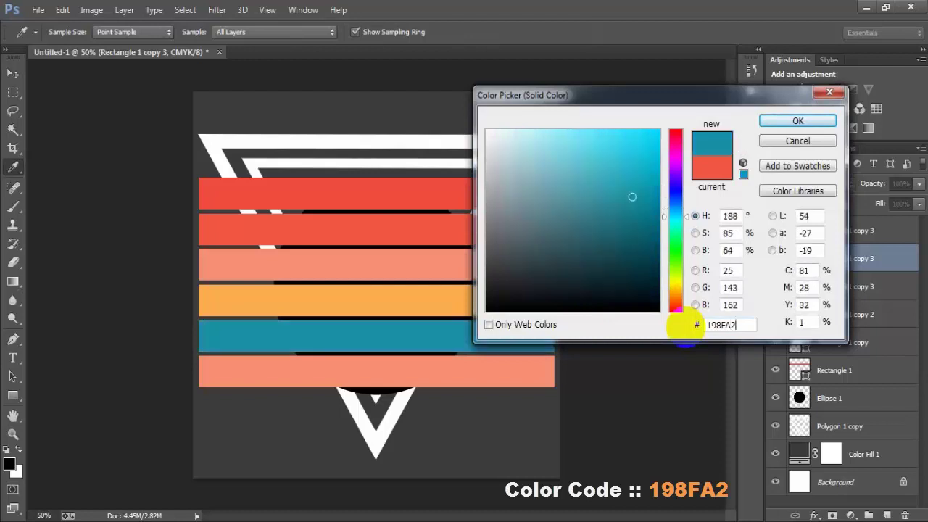
left_click(798, 121)
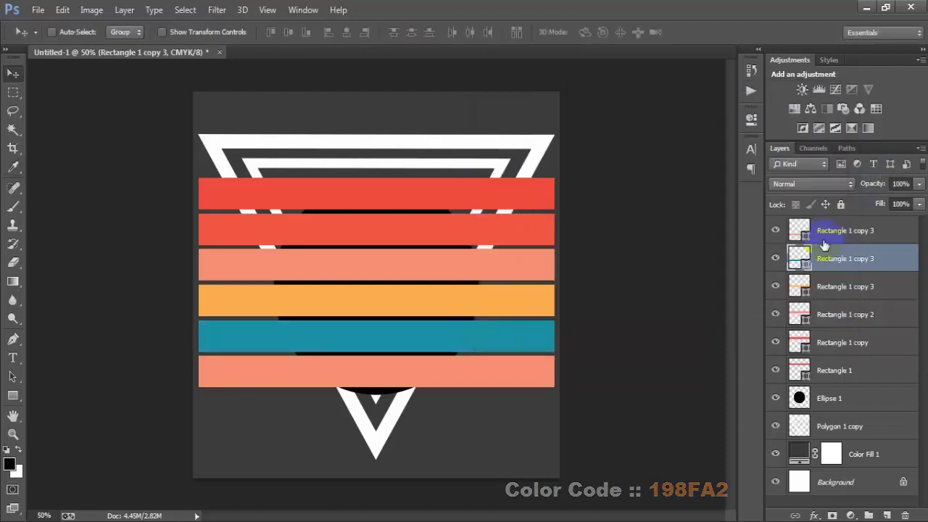
Step: Change the fill colour of the sixth bar from the top to #55A7AD
double_click(797, 232)
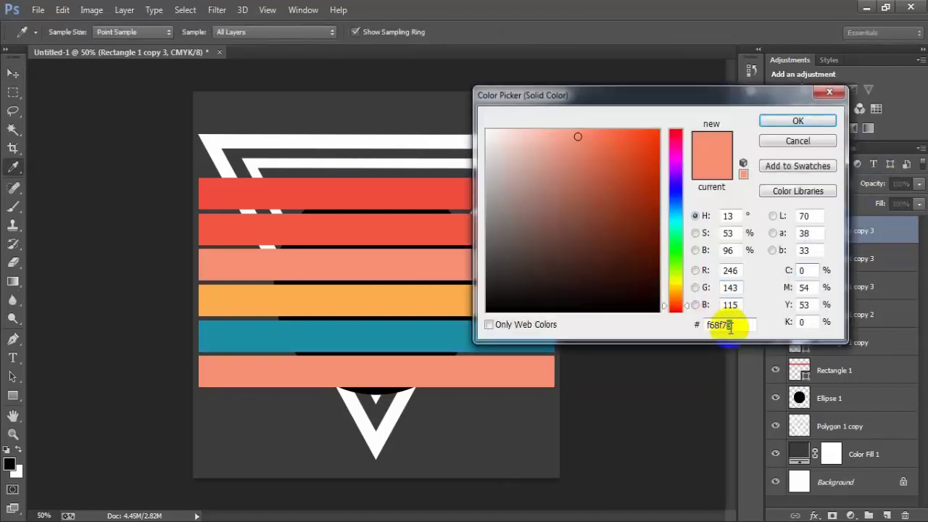
left_click_drag(729, 326, 656, 328)
type("55")
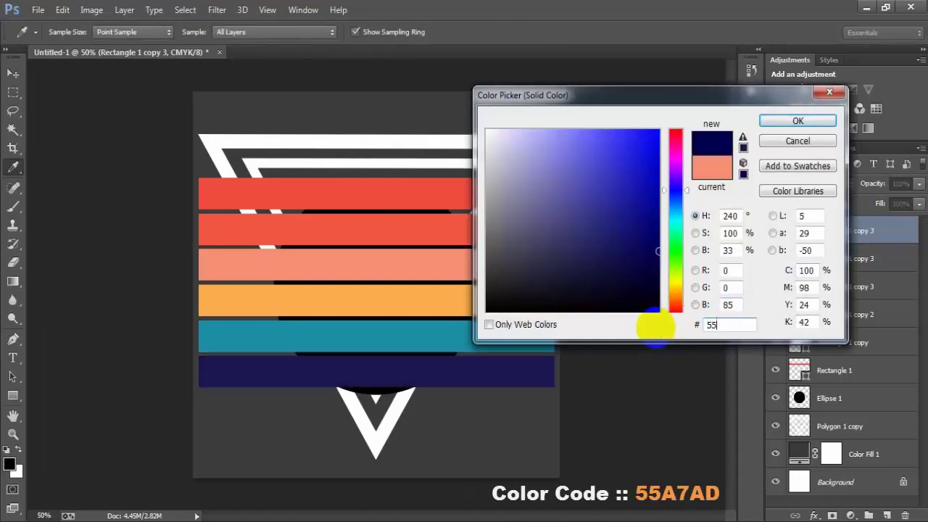
type("A7A")
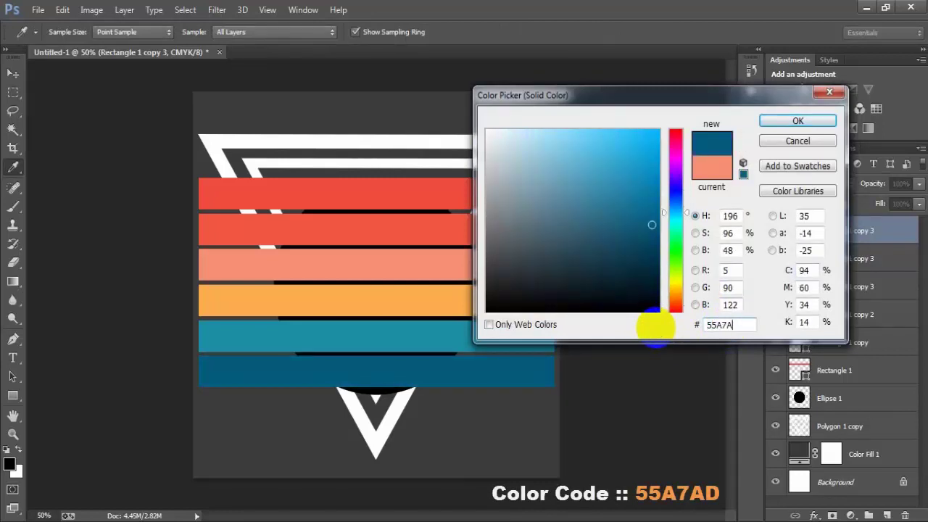
type("D")
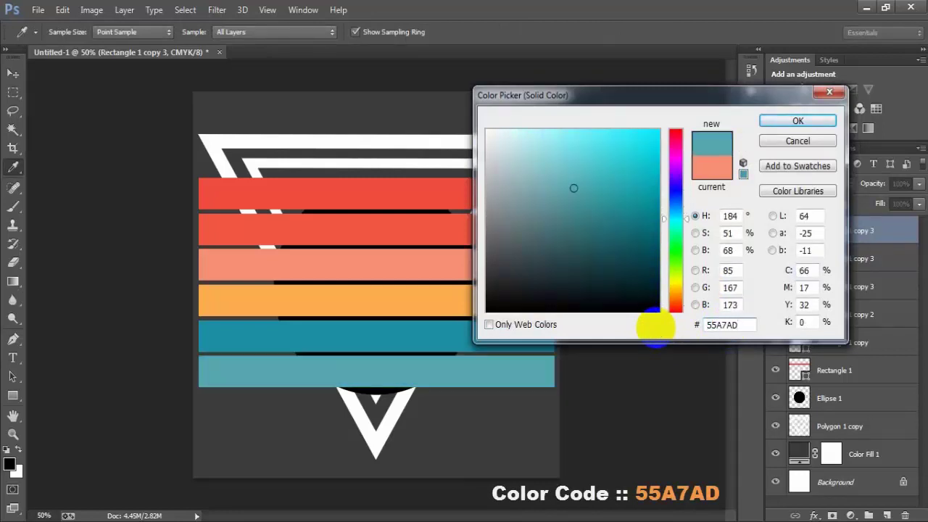
key("BackSpace")
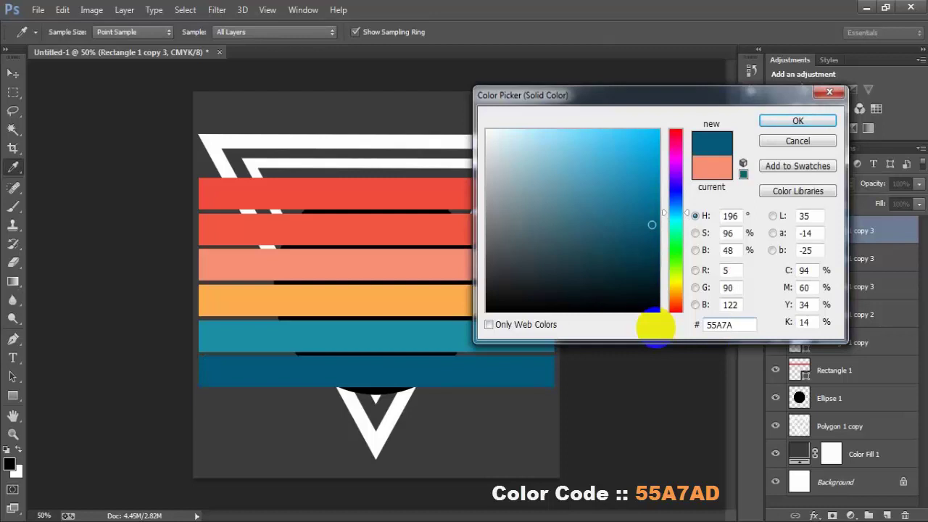
type("B")
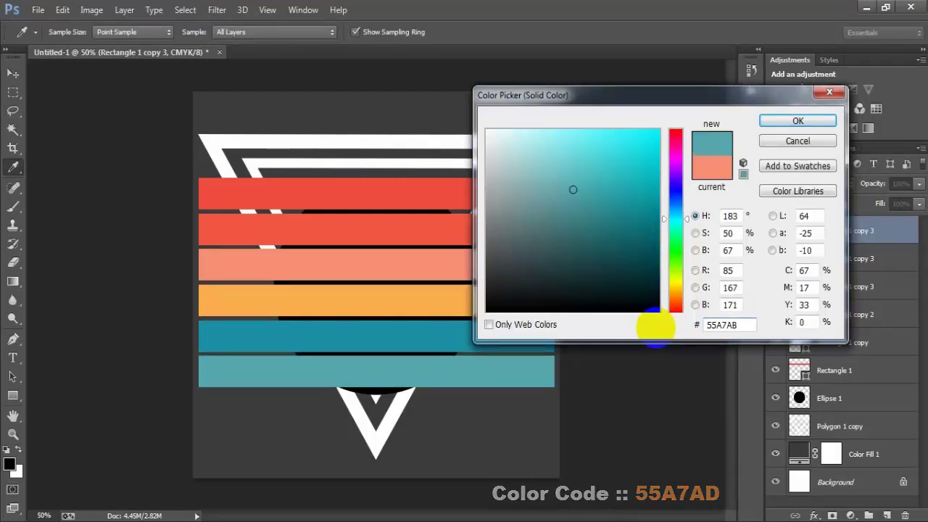
key("BackSpace")
type("D")
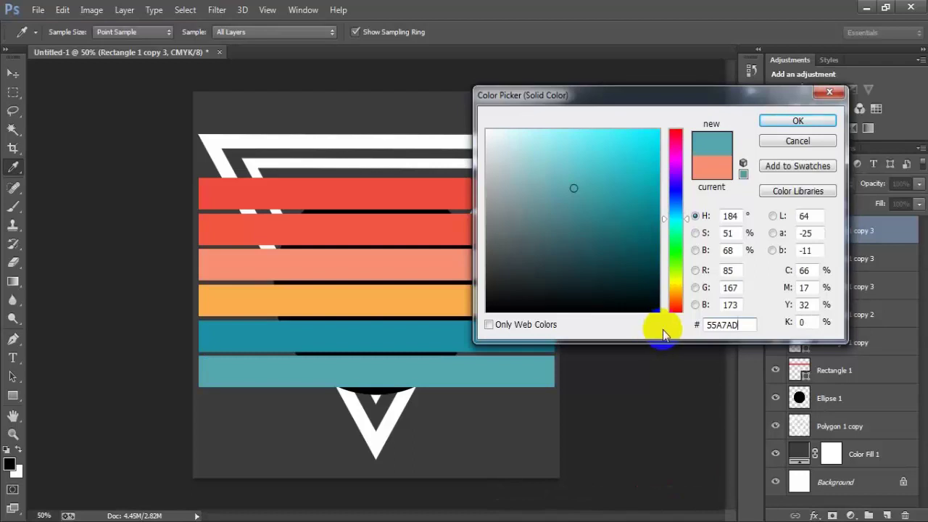
left_click(797, 121)
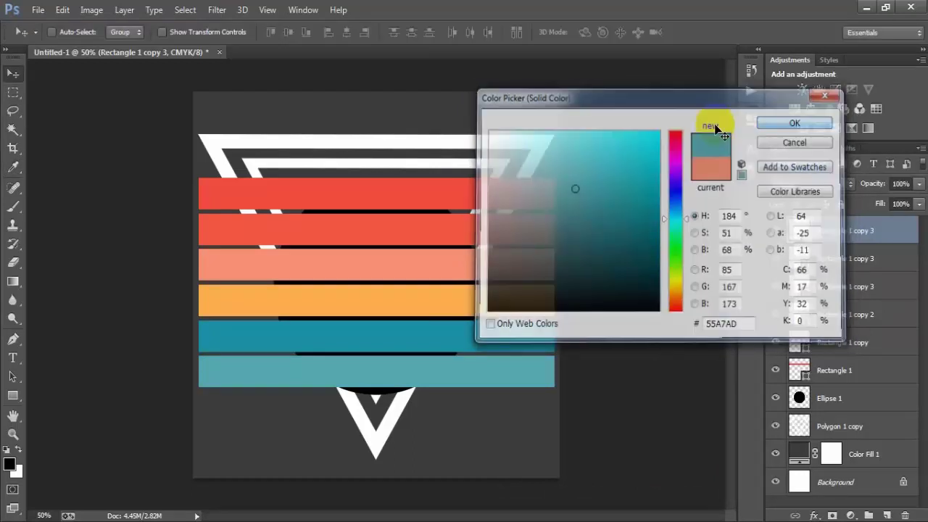
Step: Select all six bar layers, rasterize them and merge them into a single layer
left_click(832, 372, "shift")
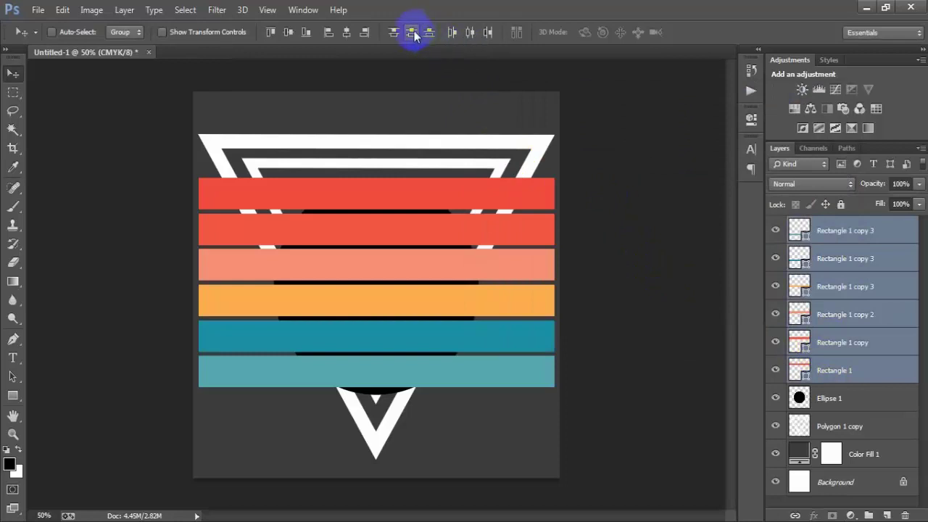
right_click(843, 278)
left_click(593, 196)
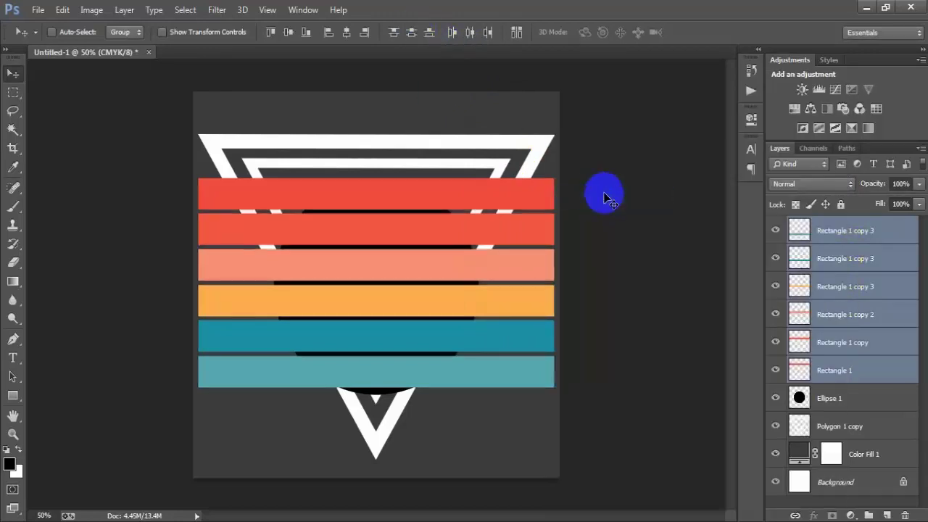
key("ctrl+e")
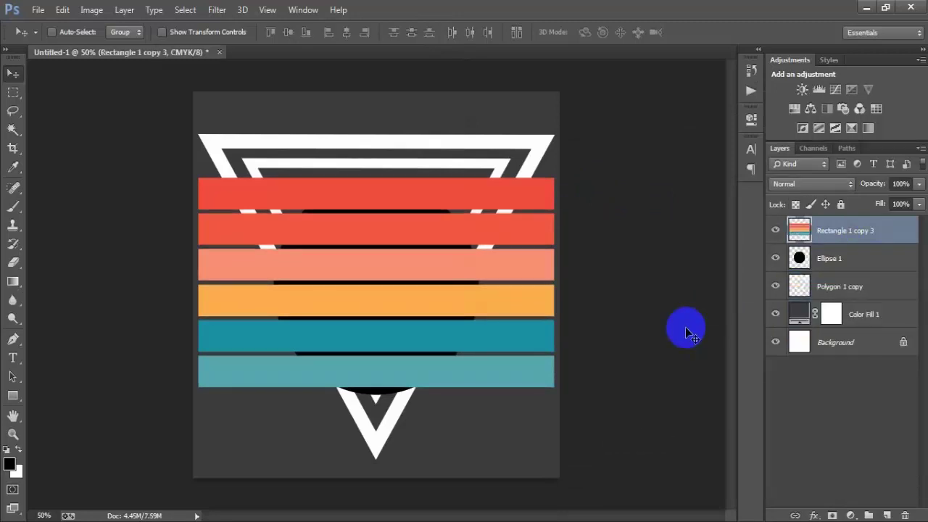
Step: Scale the merged bars around their centre to about 80% and move them up about 40 px over the circle
key("ctrl+t")
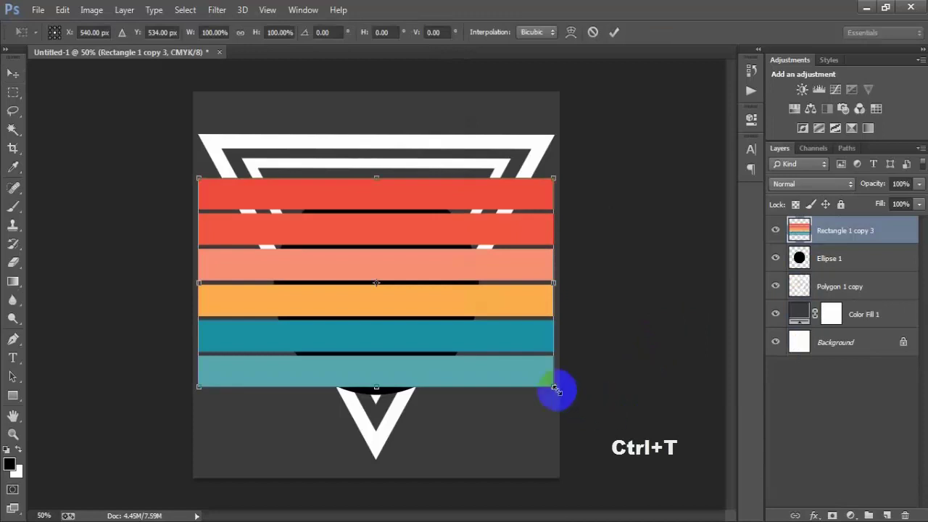
left_click_drag(554, 386, 517, 364)
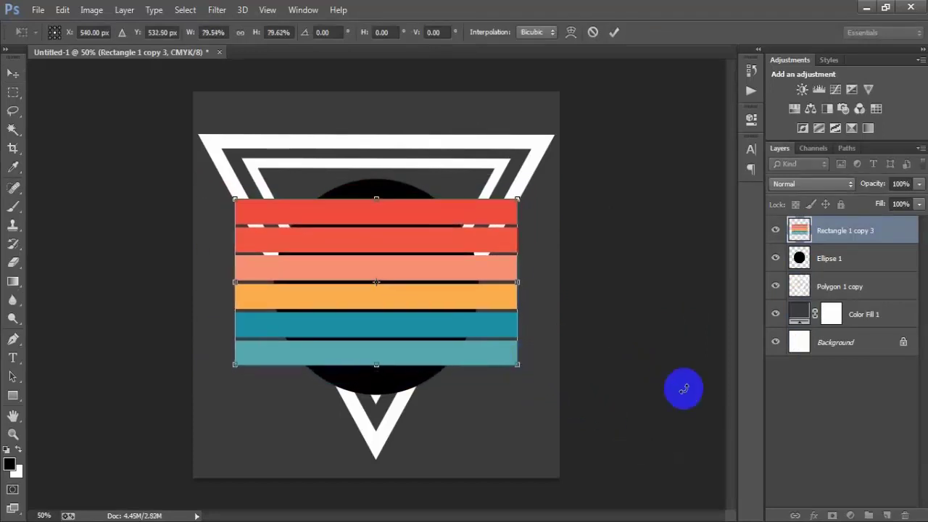
key("Up")
key("Up")
key("Up")
key("Up")
key("Up")
key("Up")
key("Up")
key("Up")
key("Up")
key("Up")
key("Up")
key("Up")
key("Up")
key("Up")
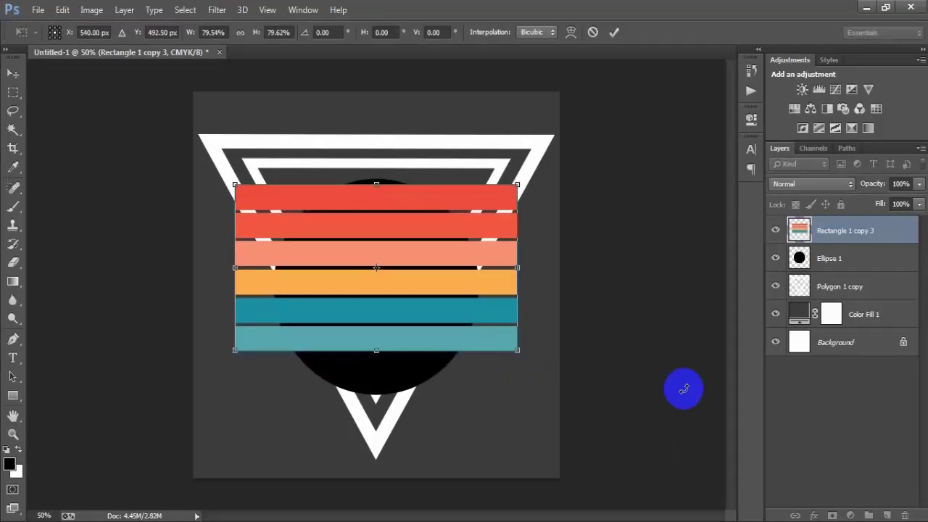
key("Return")
Step: Nudge the merged bars further up until their top edge lines up with the top of the black circle
key("Up")
key("Up")
key("Up")
key("Up")
key("Up")
key("Up")
key("Up")
key("Up")
key("Up")
key("Up")
key("Up")
key("Up")
key("Up")
key("Up")
key("Up")
key("Up")
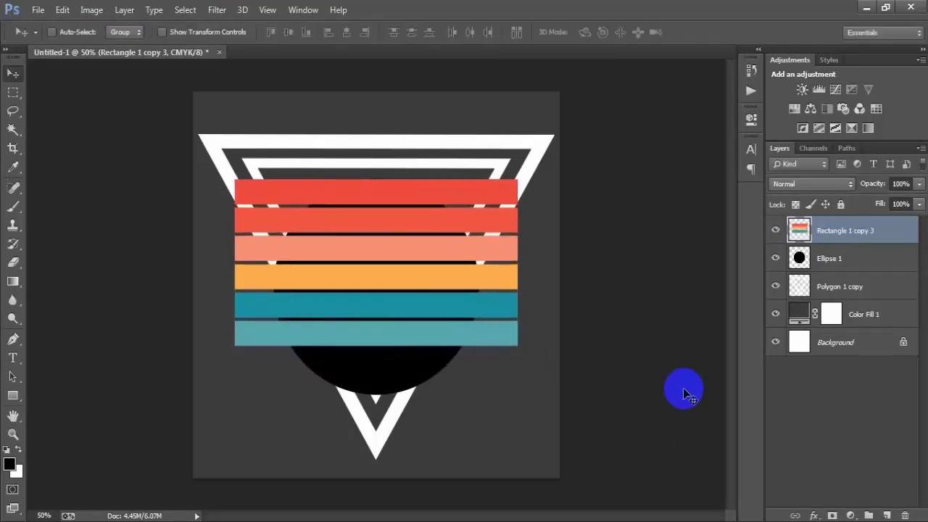
key("Up")
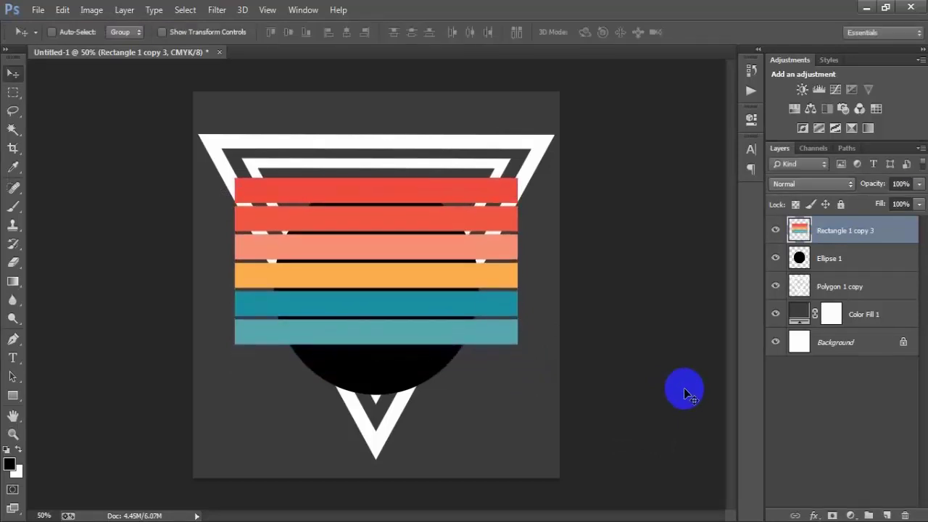
Step: Hide and show the bars layer and the circle layer in turn to compare their positions
left_click(776, 230)
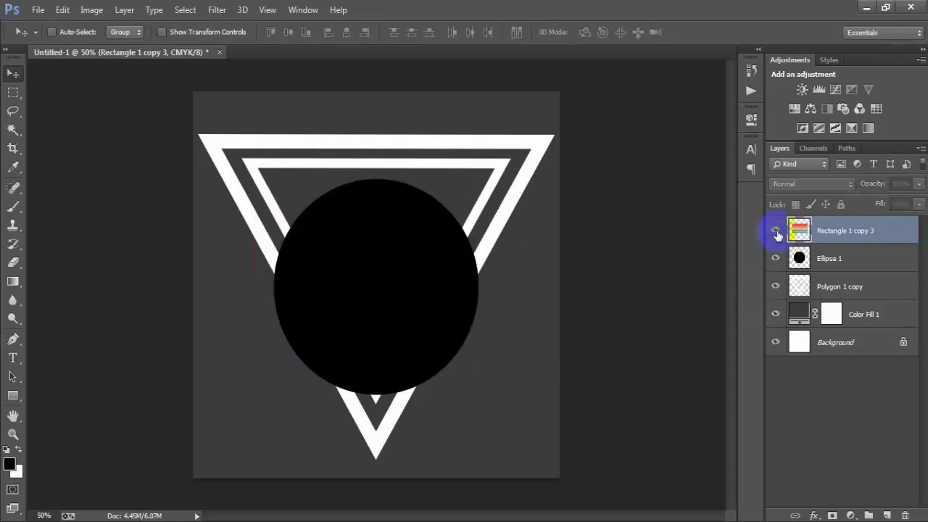
left_click(775, 230)
left_click(776, 230)
left_click(776, 231)
left_click(794, 263)
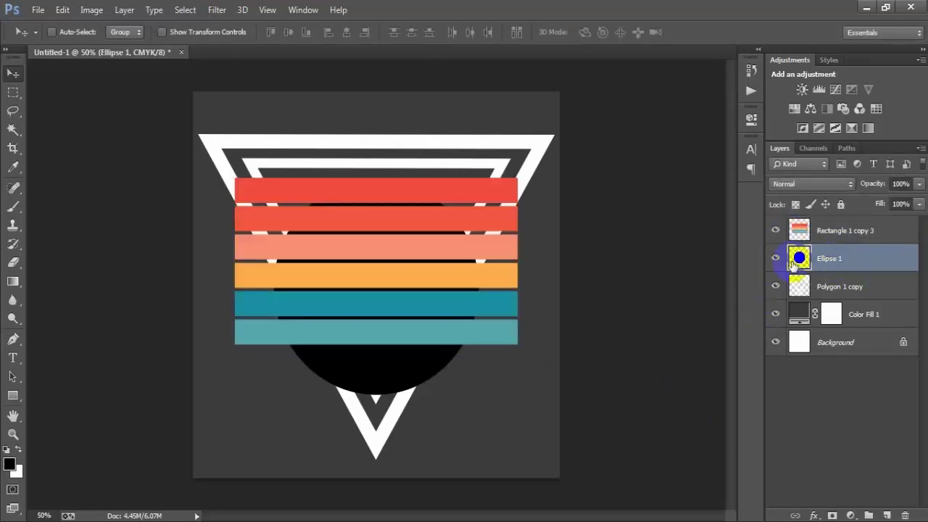
left_click(776, 258)
left_click(776, 258)
left_click(775, 258)
left_click(776, 259)
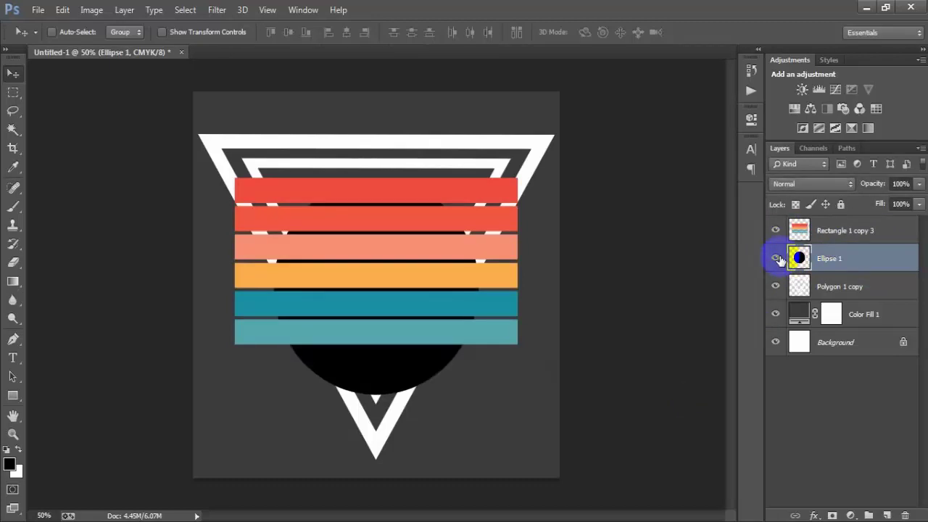
Step: Fine-tune the vertical position of the merged bars against the circle's top edge
left_click(840, 230)
key("Down")
key("Down")
key("Down")
key("Down")
key("Down")
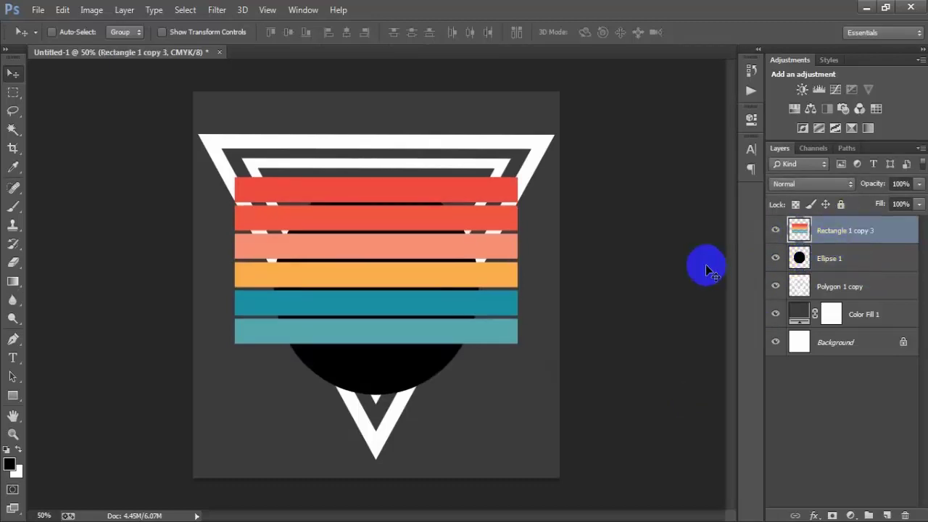
key("Up")
key("Up")
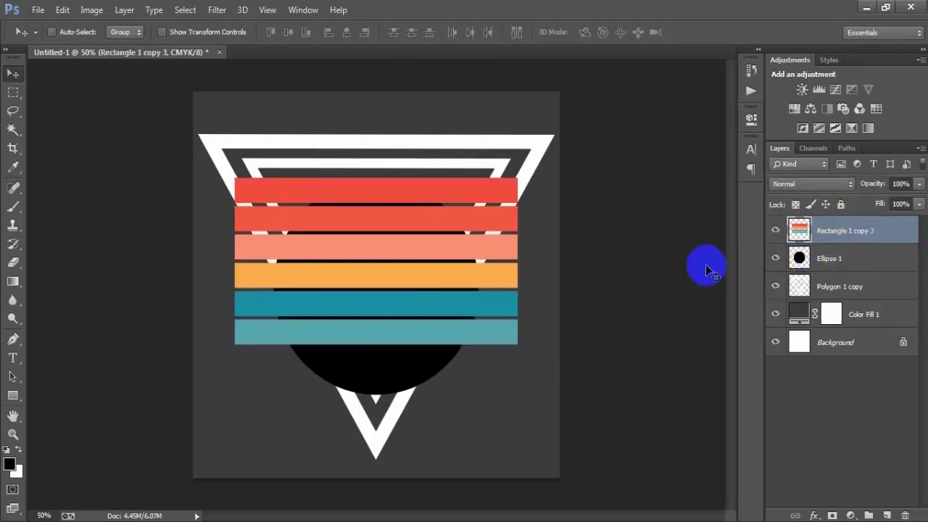
Step: Load the circle's outline as a selection and use it to add a layer mask to the merged bars
left_click(815, 258)
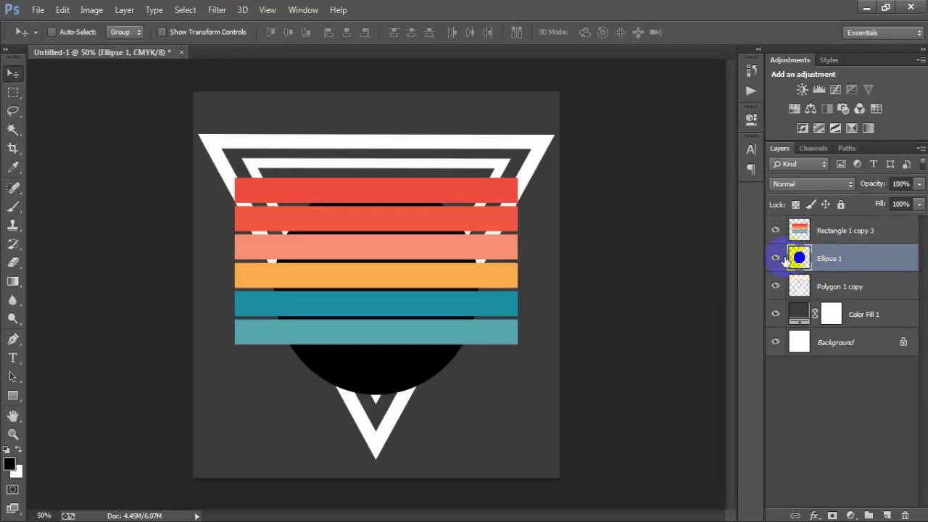
left_click(776, 259)
left_click(776, 259)
double_click(775, 258)
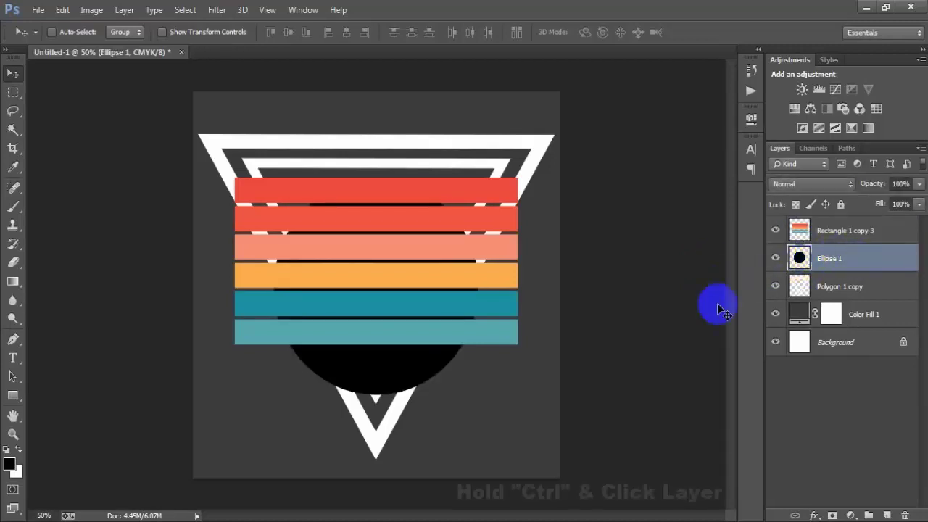
left_click(801, 259, "ctrl")
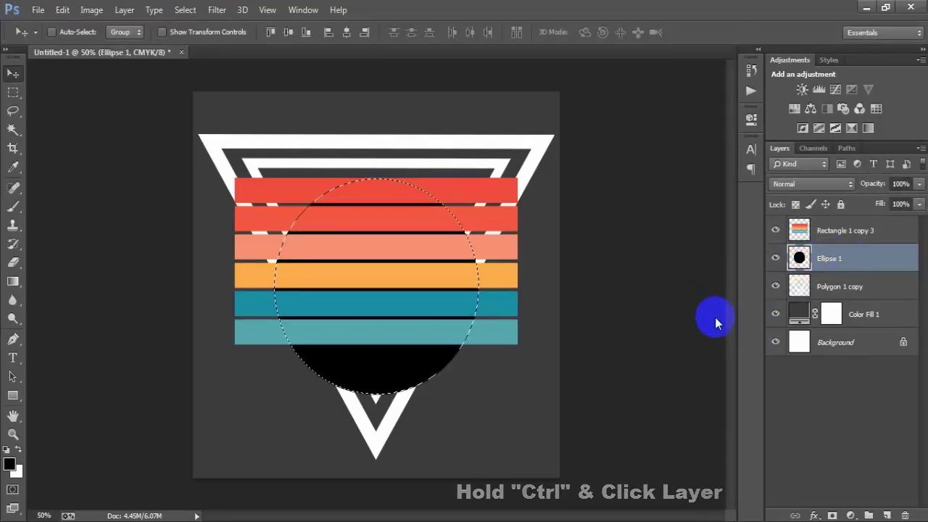
left_click(840, 232)
left_click(775, 230)
left_click(775, 230)
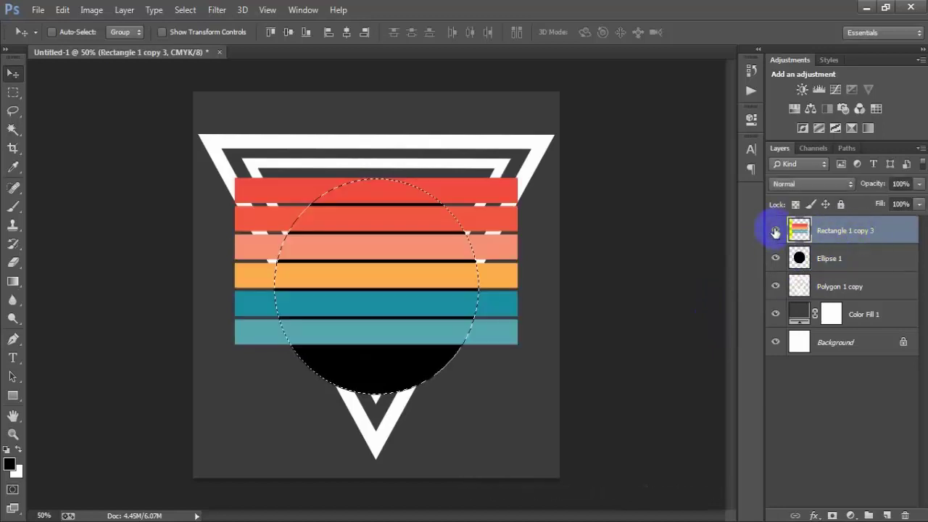
left_click(775, 231)
left_click(775, 230)
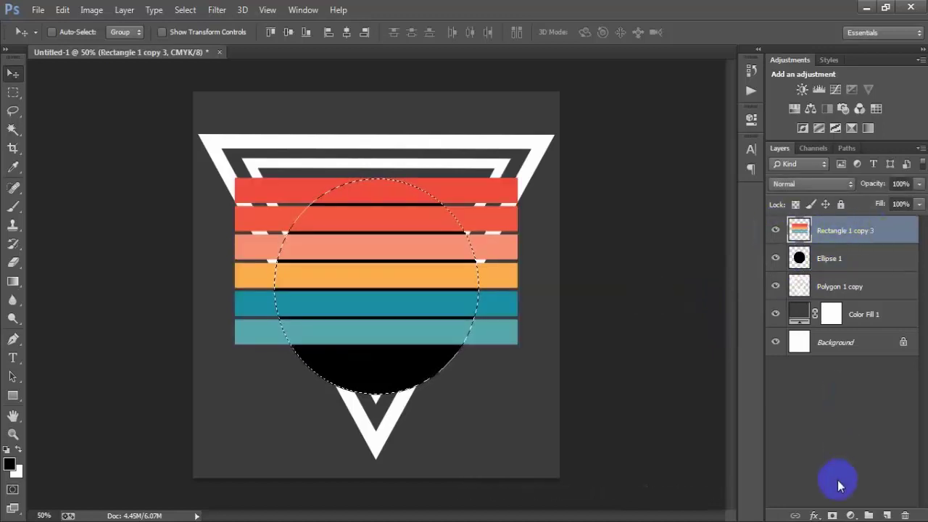
left_click(832, 513)
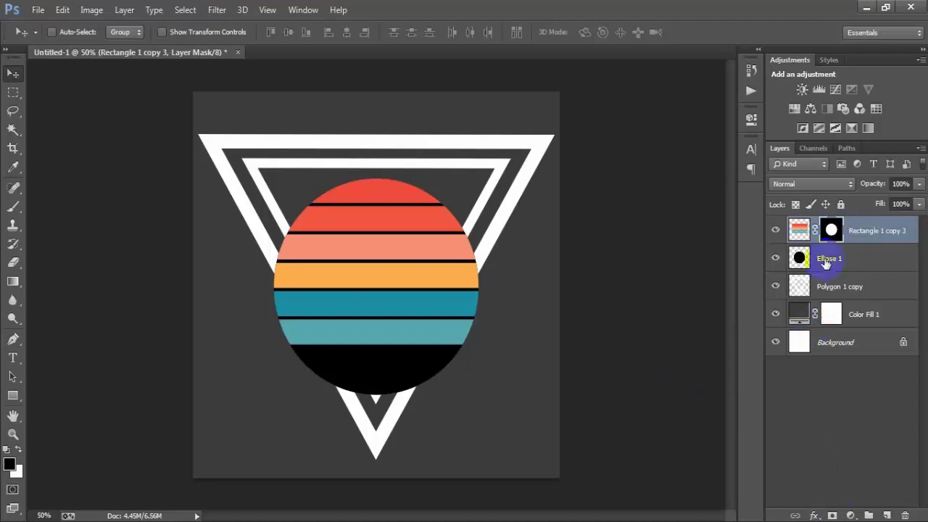
Step: Check the black circle layer by hiding and showing it, and delete that layer
left_click(791, 262)
left_click(776, 258)
left_click(775, 259)
left_click(775, 258)
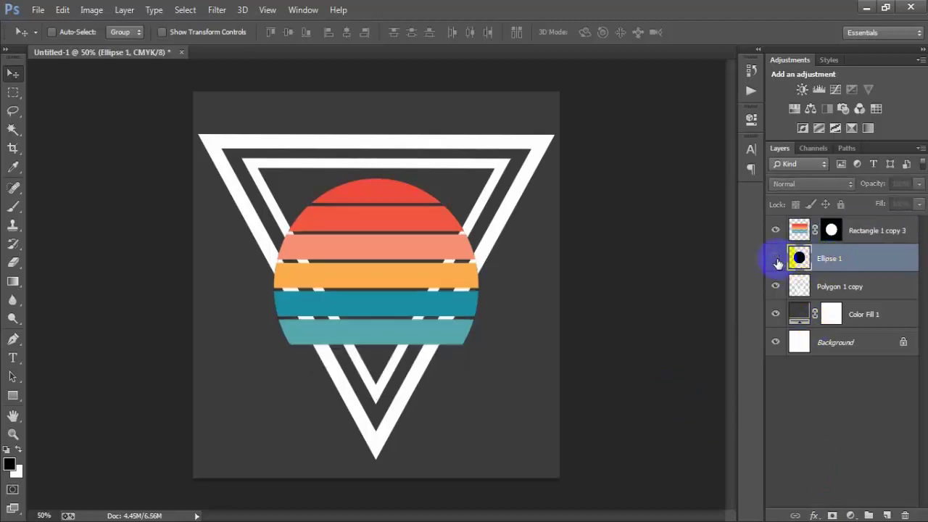
left_click(775, 258)
key("Delete")
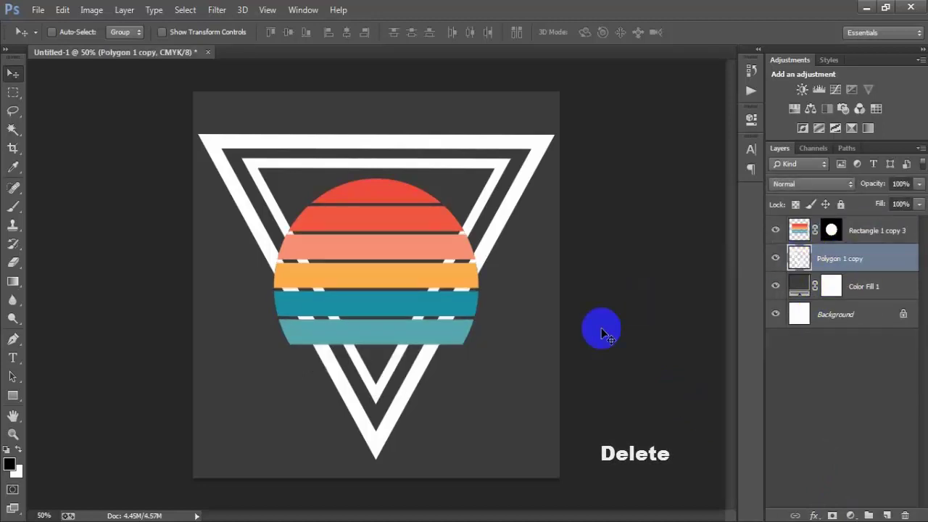
Step: Apply the circular layer mask permanently to the merged bars layer
left_click(831, 230)
right_click(831, 232)
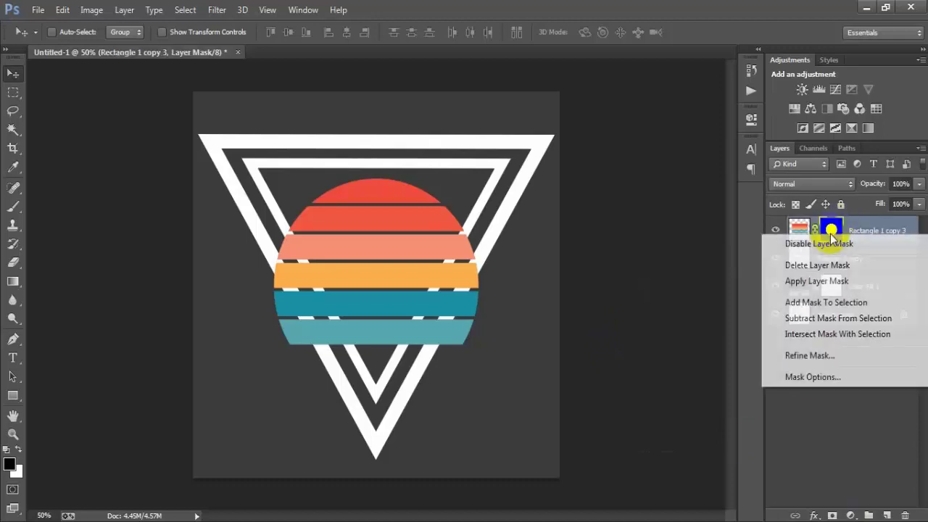
left_click(812, 280)
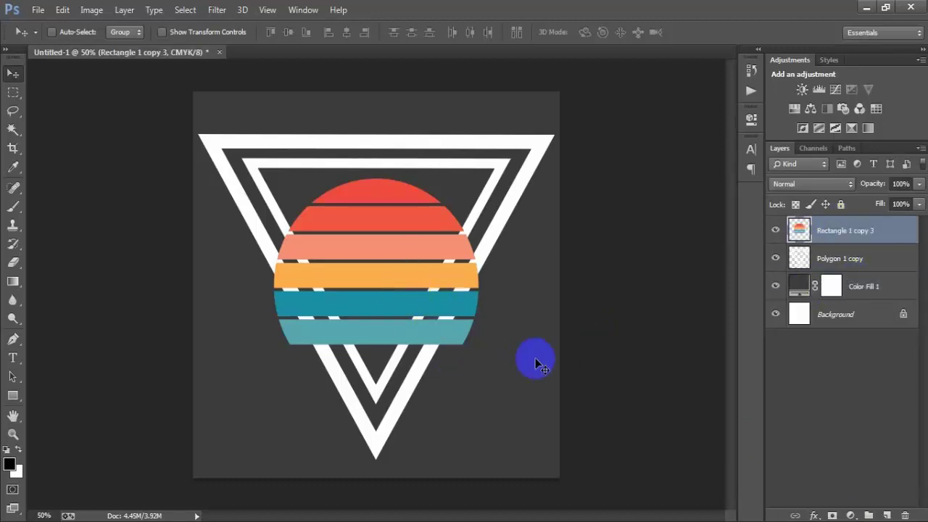
Step: Load the outline of the merged bars layer as a selection and expand it by 4 pixels
left_click(776, 230)
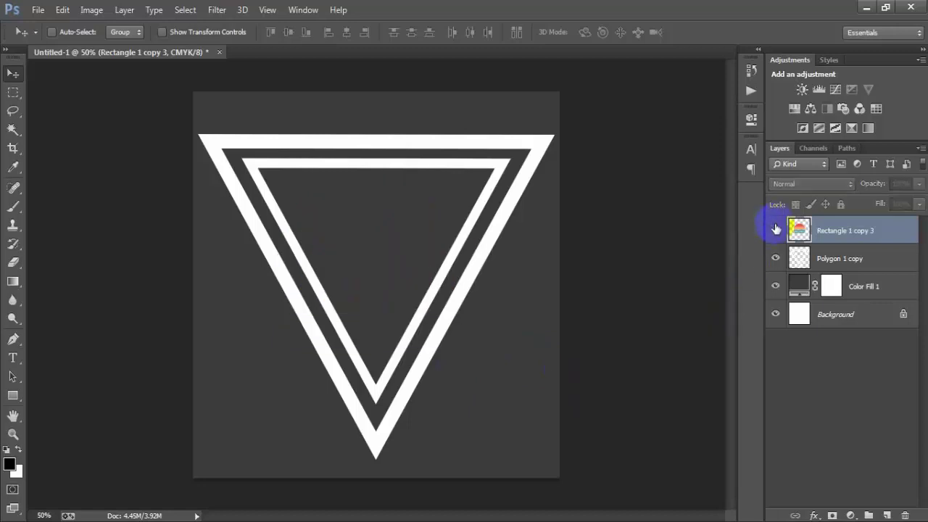
left_click(775, 230)
left_click(800, 230, "ctrl")
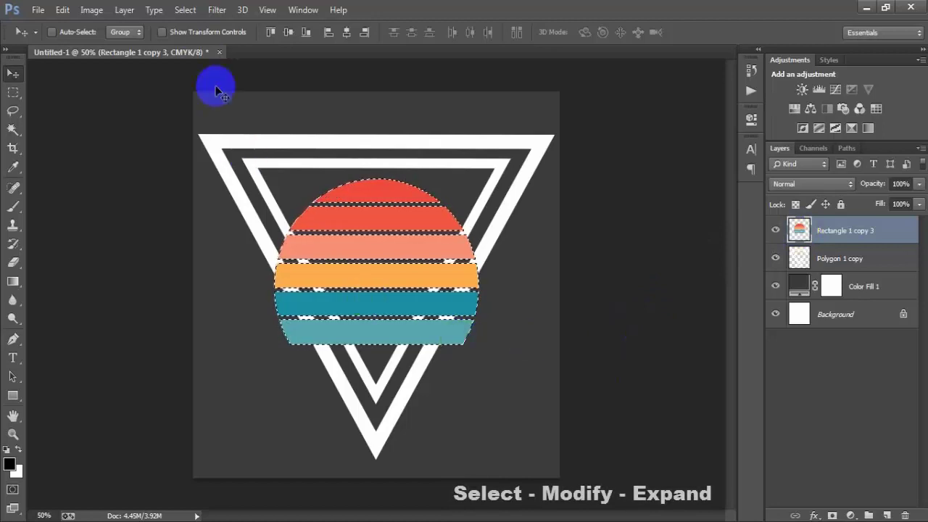
left_click(190, 14)
mouse_move(224, 182)
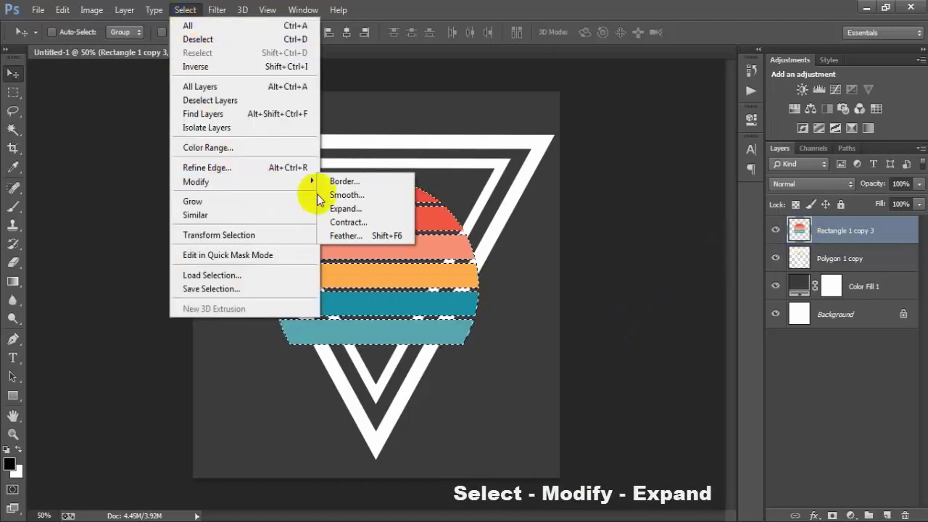
left_click(346, 209)
type("4")
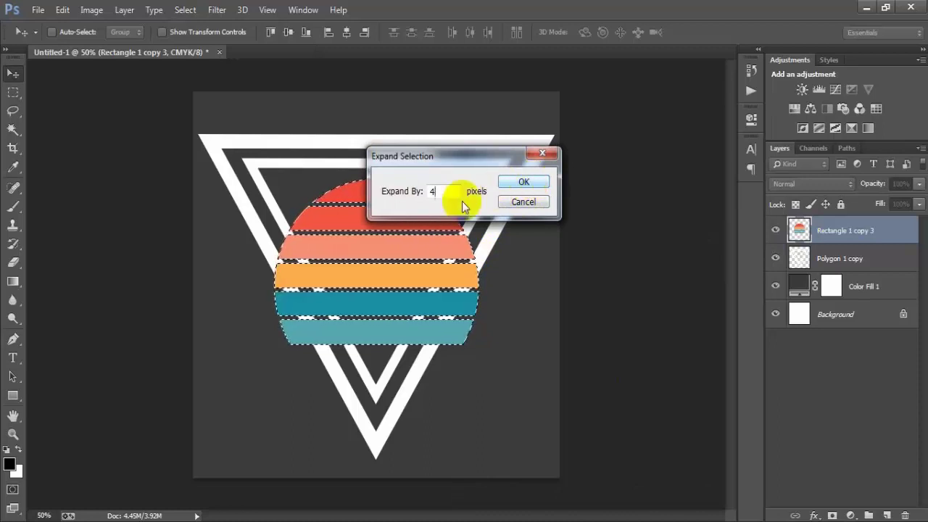
left_click(524, 183)
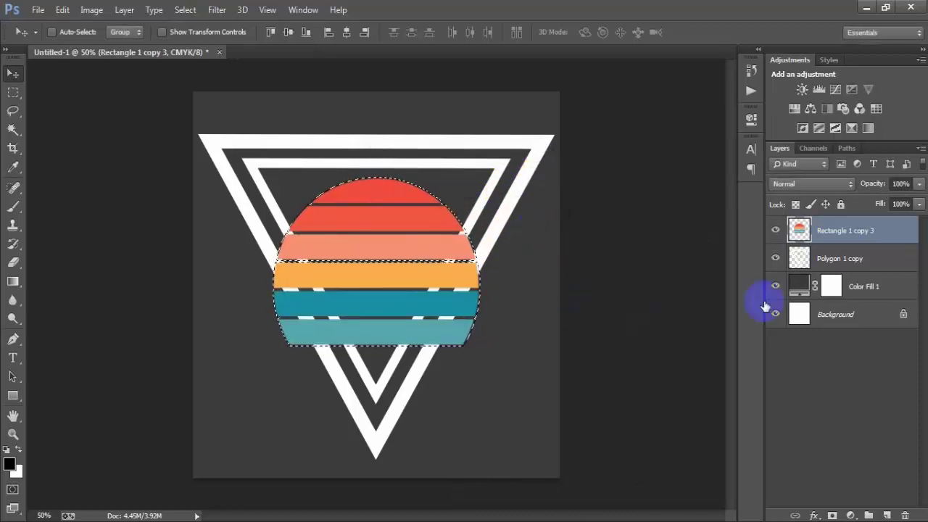
Step: Delete the expanded selection's area from the Polygon 1 copy triangle layer and deselect
left_click(839, 261)
left_click(776, 258)
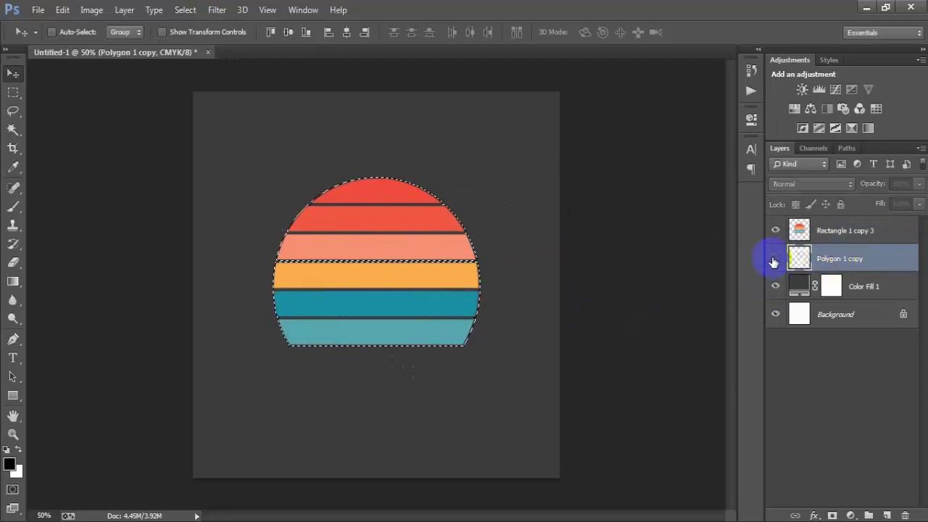
left_click(776, 258)
key("Delete")
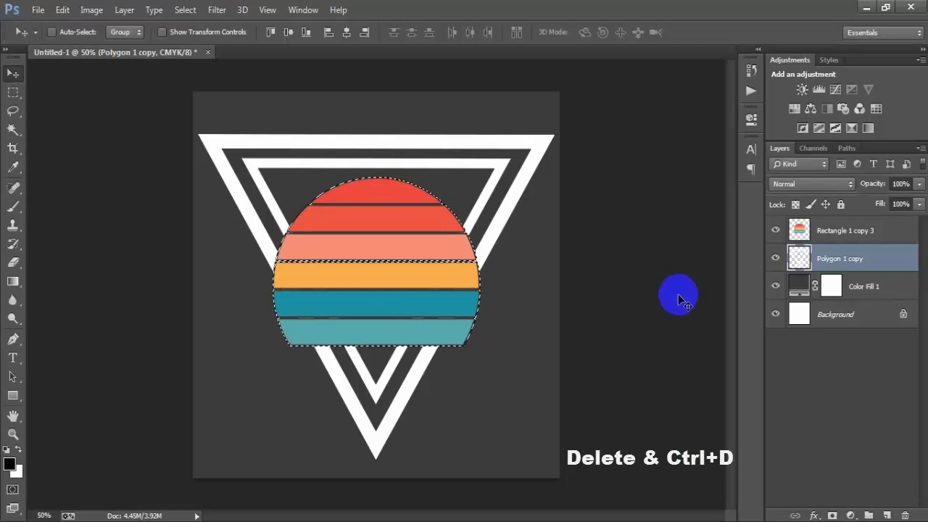
key("ctrl+d")
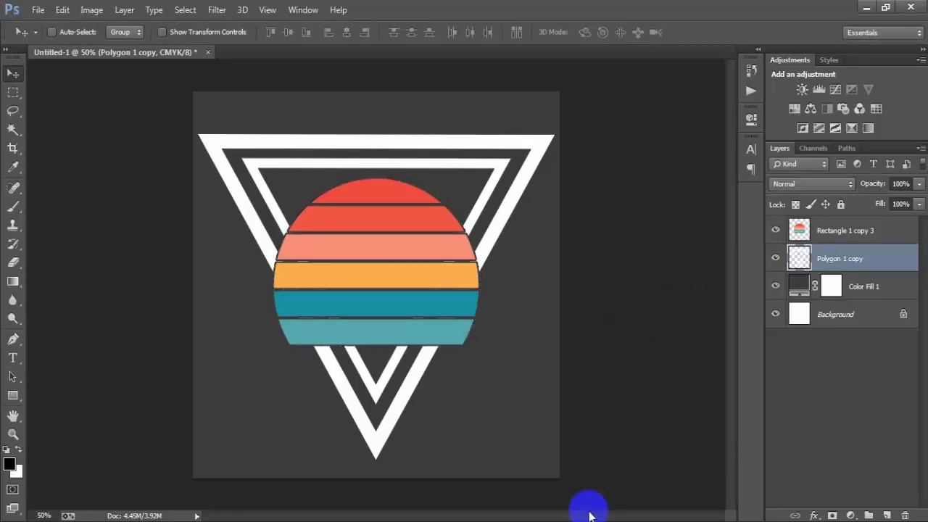
Step: Add the text PARADISE ISLAND on a new layer above the bars and move it fully onto the canvas
left_click(839, 231)
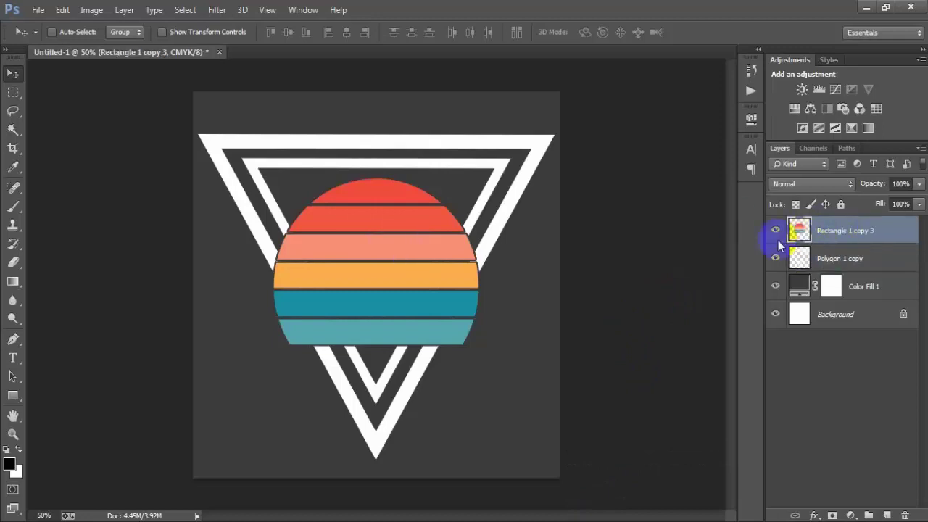
left_click(888, 514)
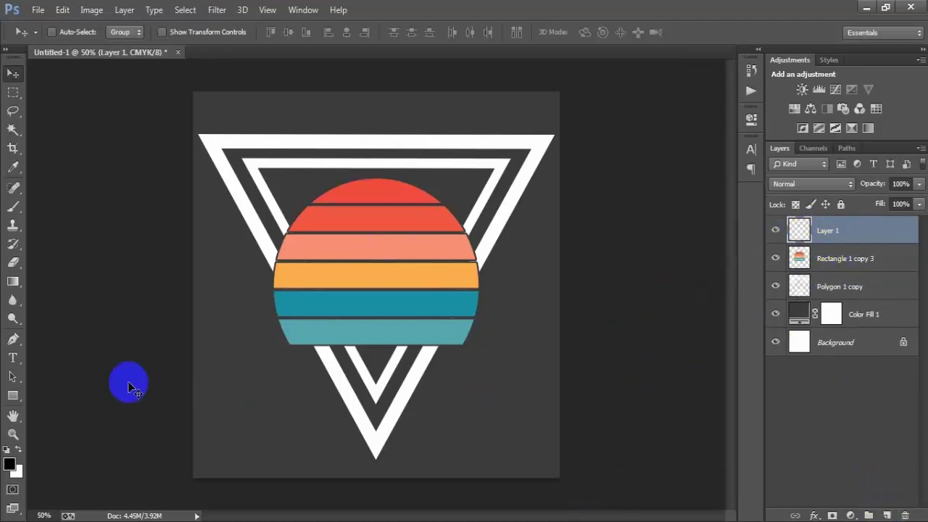
left_click(12, 357)
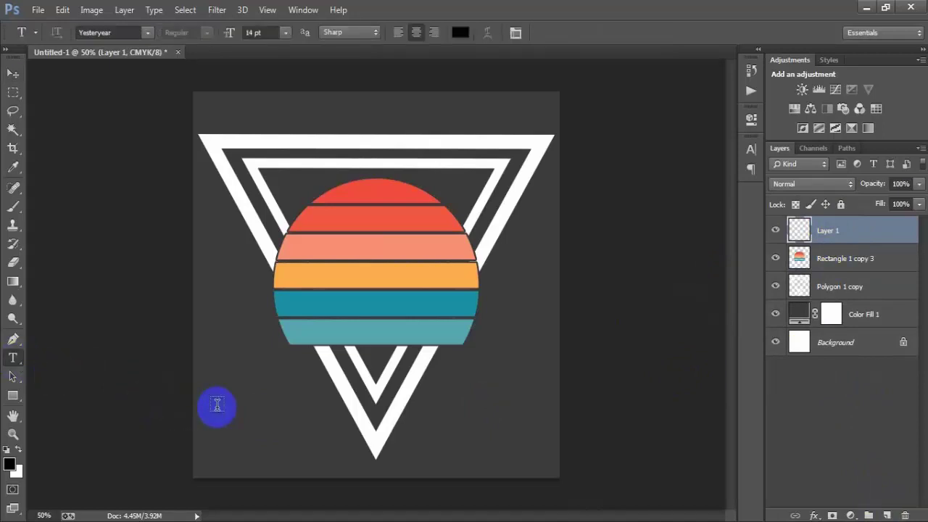
left_click(338, 435)
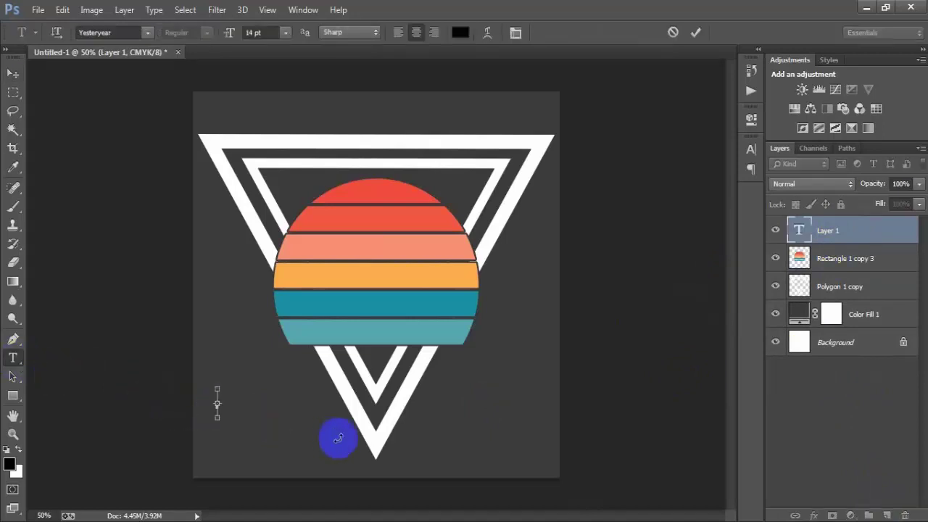
key("ctrl+v")
left_click(12, 73)
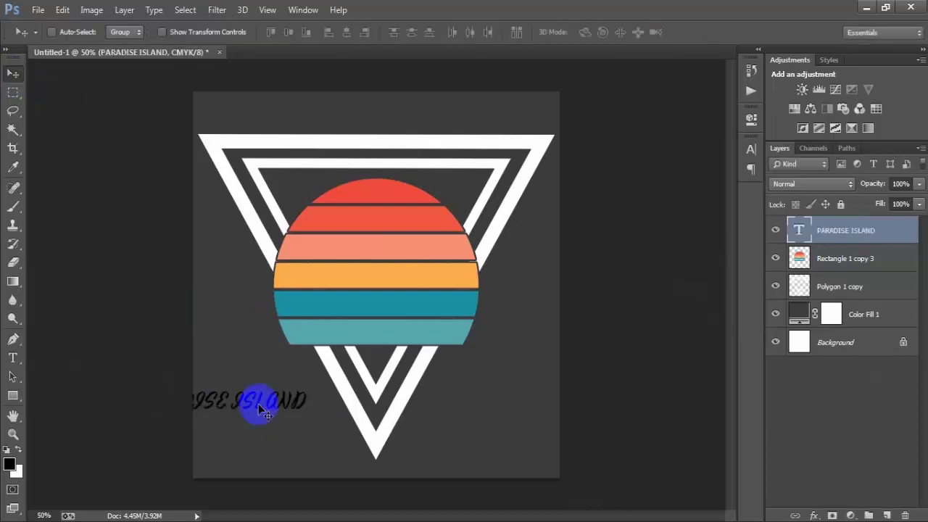
left_click_drag(267, 407, 332, 425)
Step: Set the PARADISE ISLAND text's font to Winner W29 and its colour to white
left_click(751, 153)
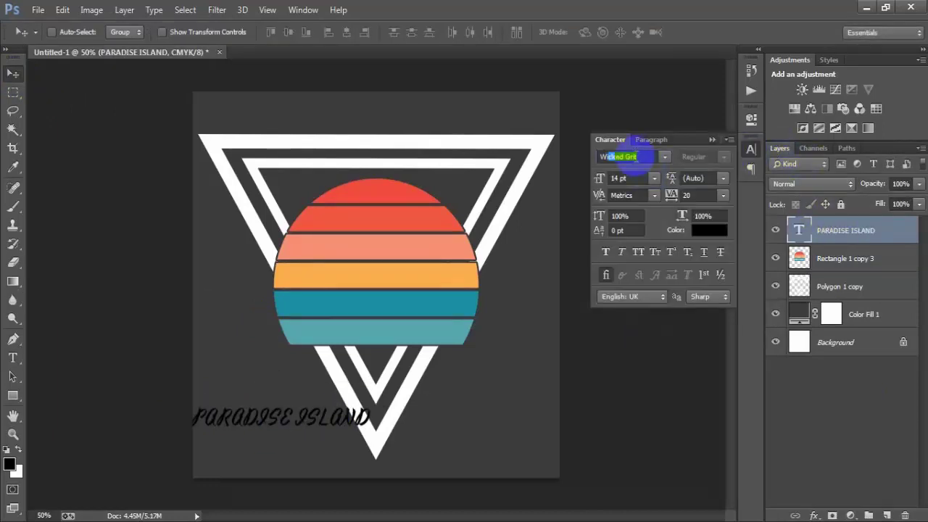
key("Return")
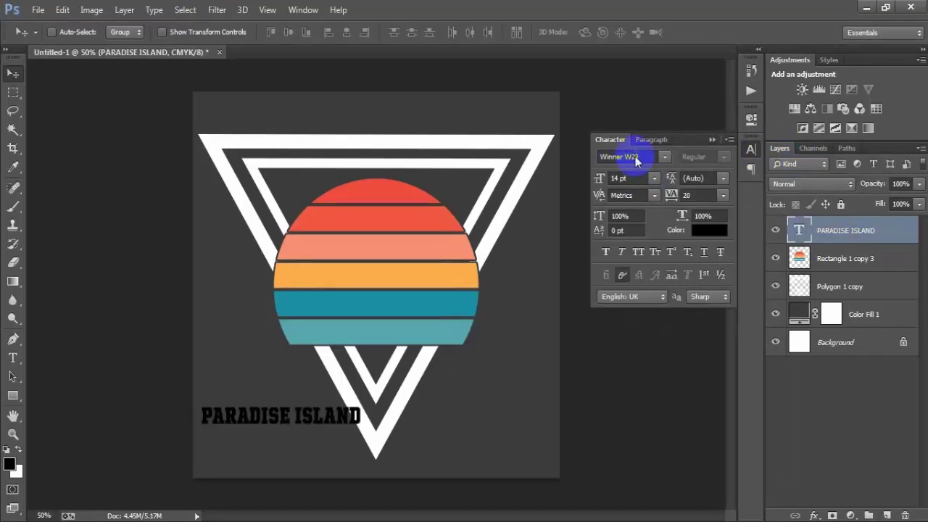
left_click(718, 231)
left_click(509, 162)
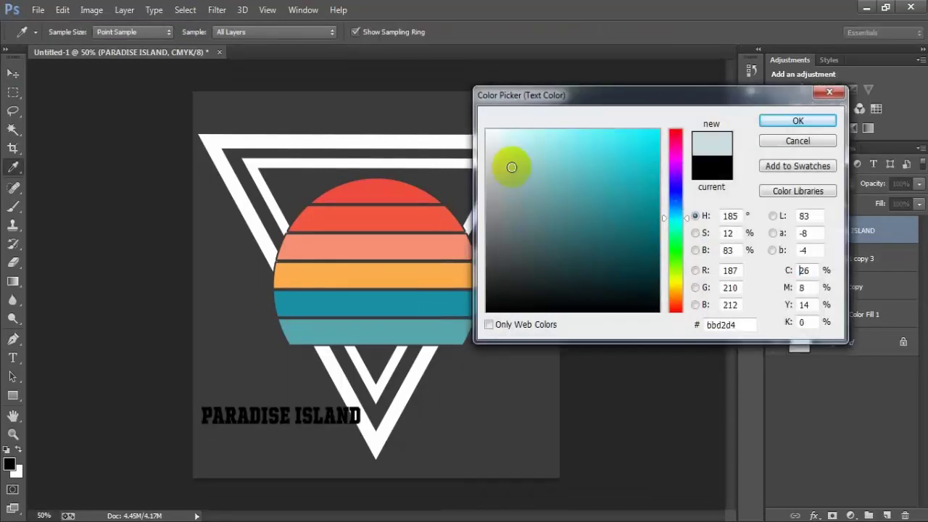
left_click(489, 131)
left_click(780, 124)
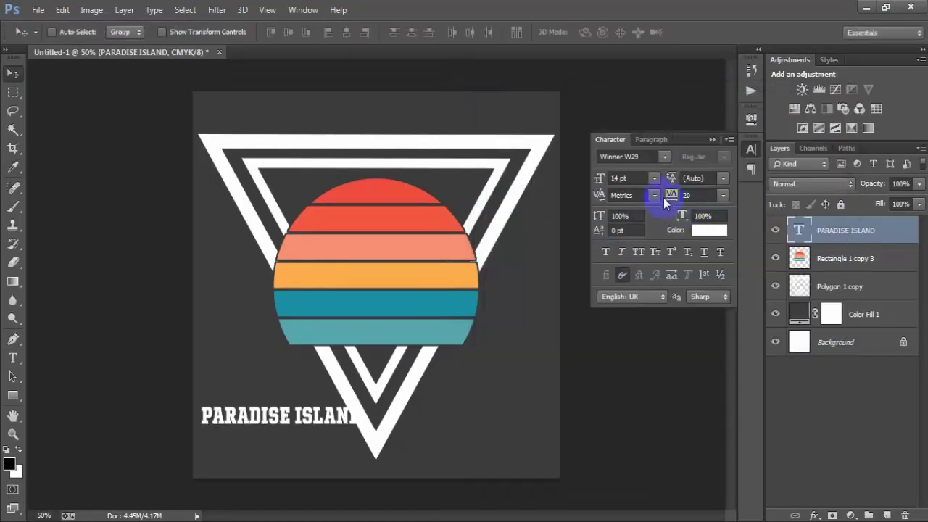
Step: Move the PARADISE ISLAND text above the triangle's top edge and widen its tracking to slightly more than 240
left_click(394, 390)
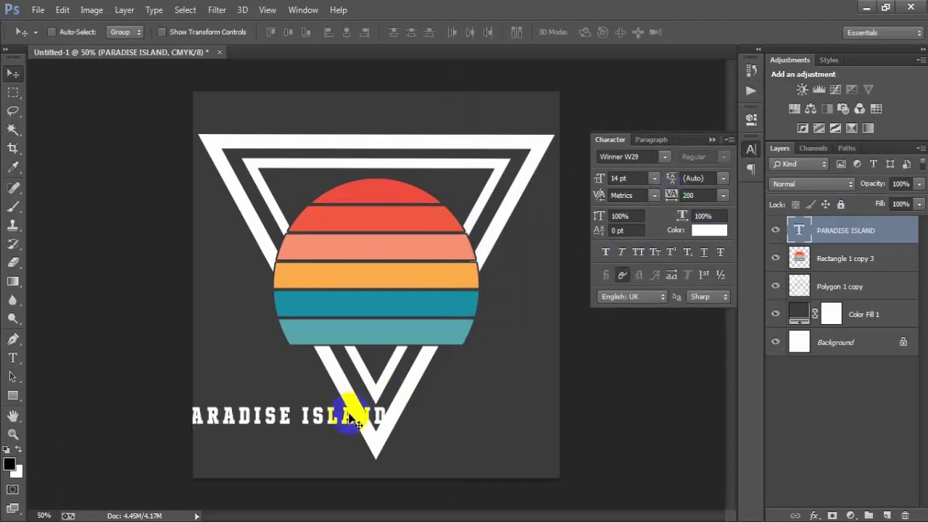
left_click_drag(356, 410, 432, 121)
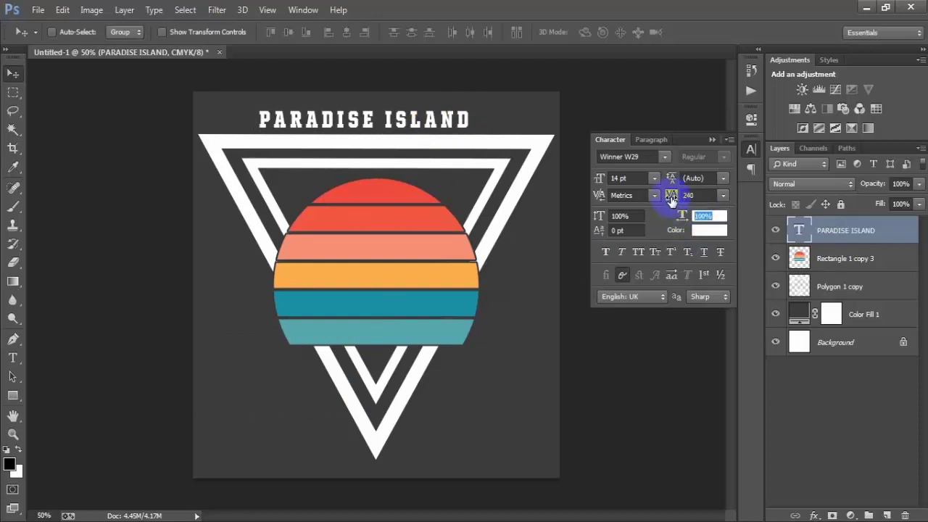
left_click_drag(672, 201, 674, 201)
left_click(712, 139)
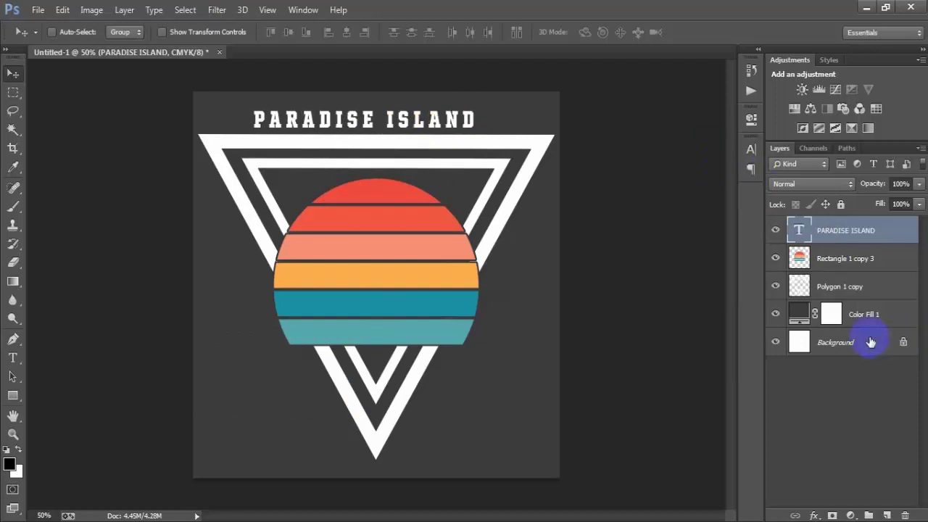
Step: Centre the PARADISE ISLAND text horizontally on the Background layer, leaving only the text layer selected
left_click(871, 342, "ctrl")
left_click(350, 32)
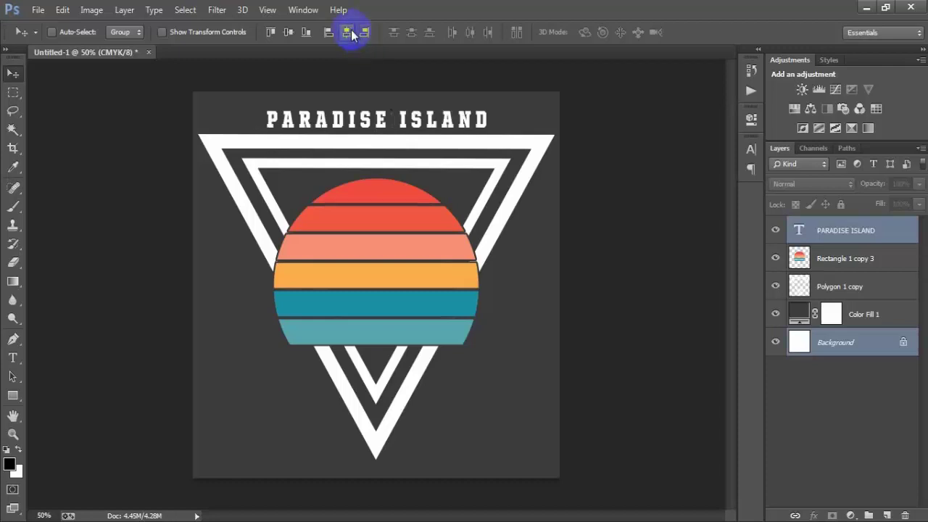
left_click(886, 234)
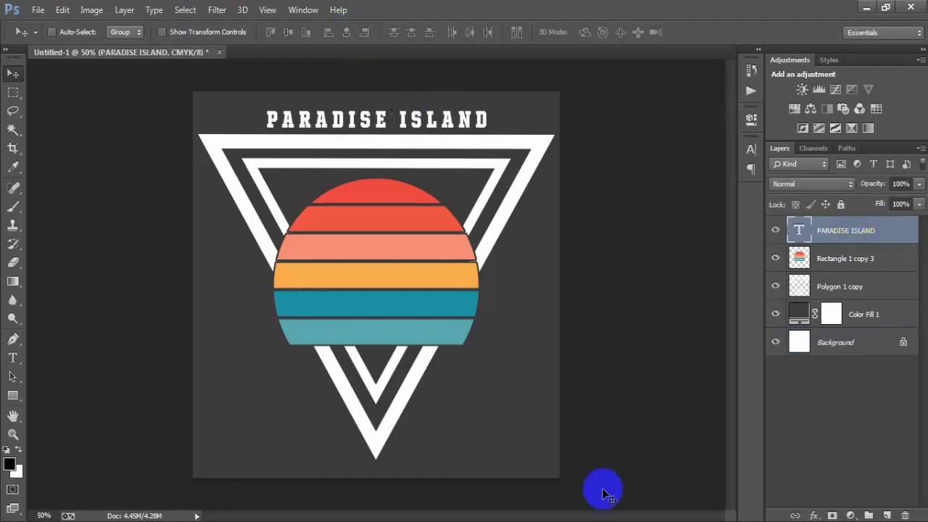
Step: Place the linked grunge texture 00001 (2) above the bars layer, scaled to 3.32% and positioned over the striped circle
left_click(846, 260)
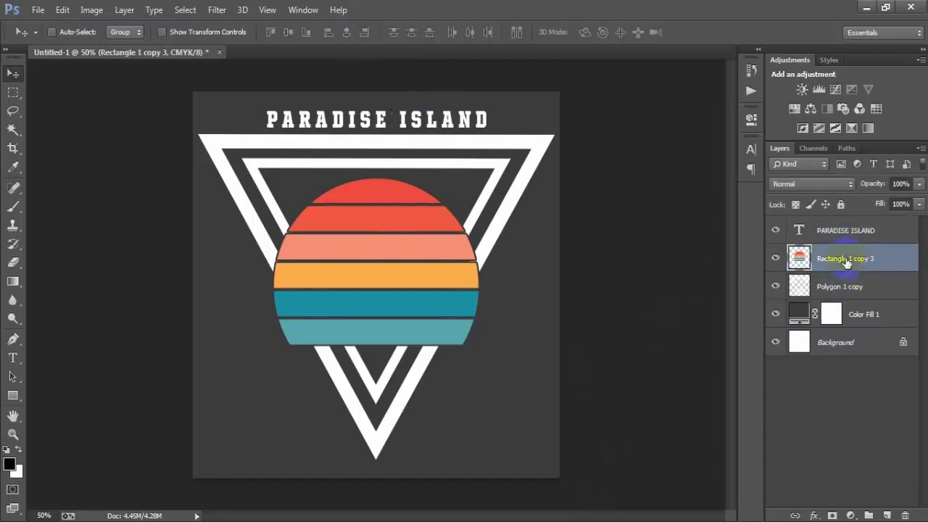
left_click(776, 259)
left_click(774, 259)
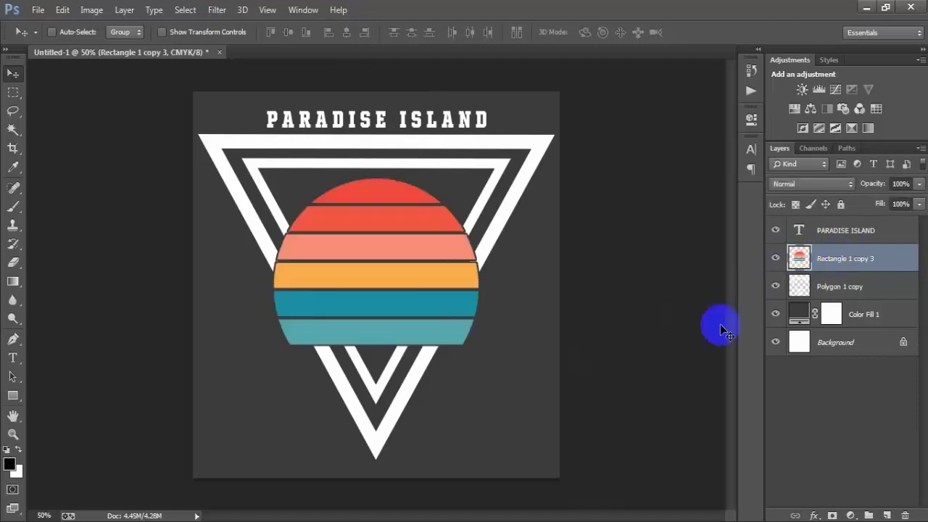
left_click(38, 10)
left_click(50, 228)
left_click(491, 145)
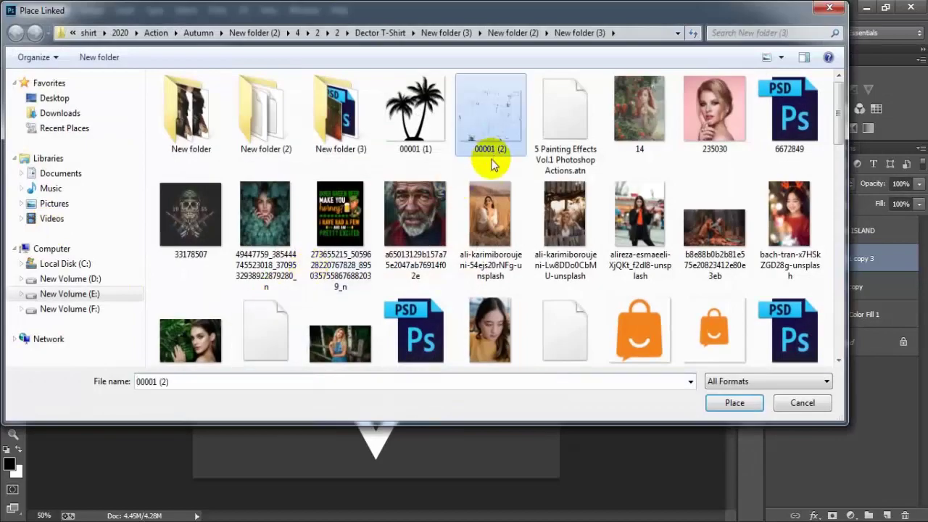
left_click(731, 407)
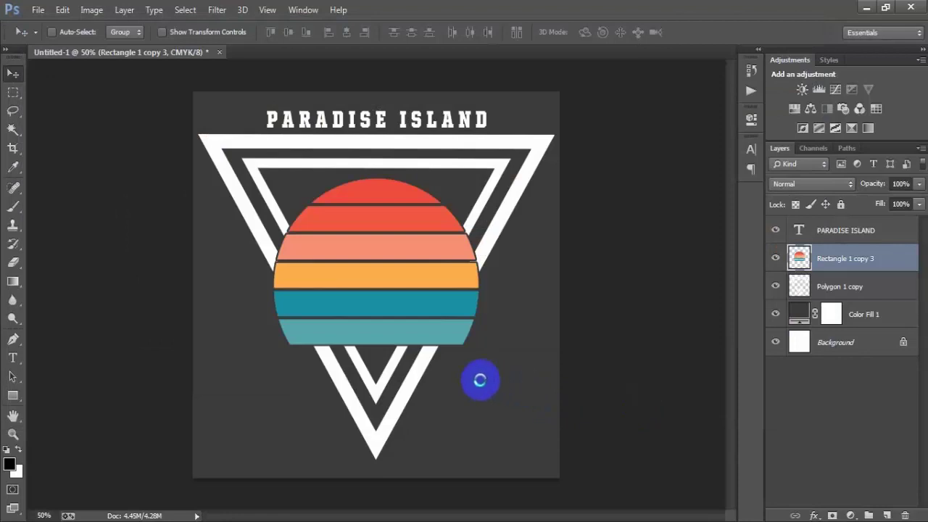
left_click_drag(561, 435, 490, 357)
left_click_drag(463, 325, 459, 306)
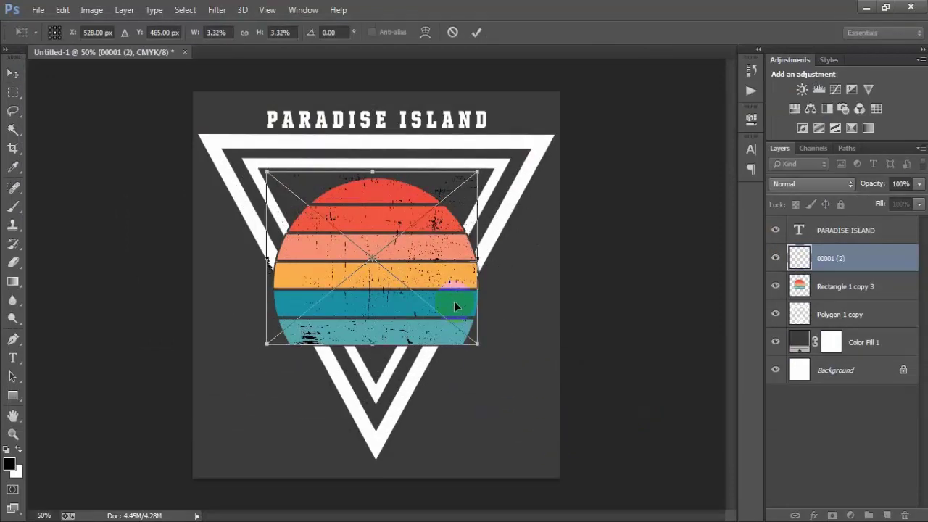
Step: Rasterize the placed 00001 (2) texture layer and check it by hiding and showing it
right_click(886, 264)
left_click(630, 271)
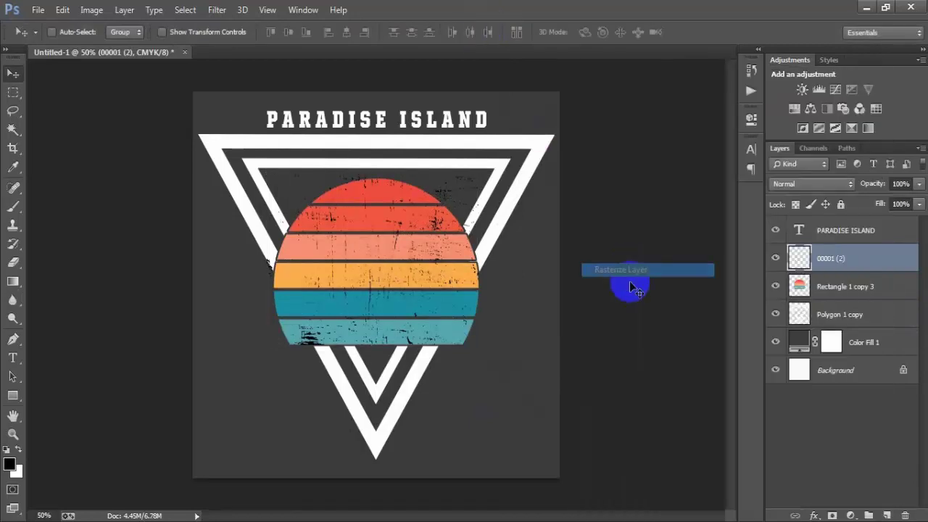
left_click(776, 261)
left_click(776, 260)
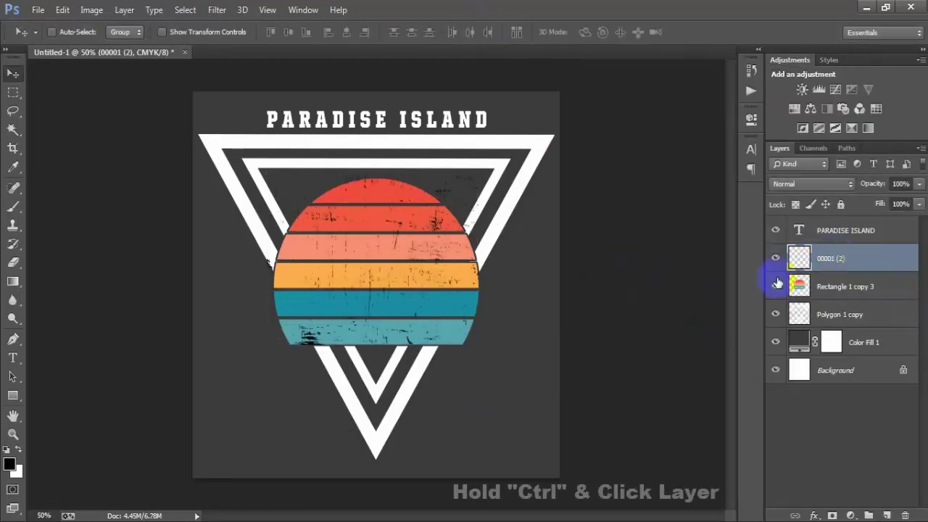
Step: Load the texture's outline as a selection, delete that area from the merged bars layer, and deselect
left_click(799, 258, "ctrl")
left_click(809, 287)
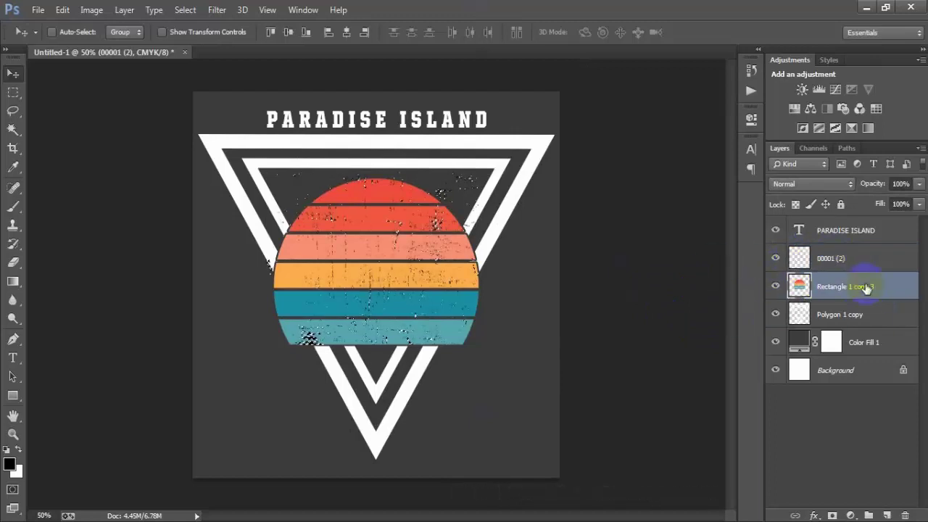
left_click(776, 286)
left_click(776, 287)
left_click(775, 287)
left_click(776, 287)
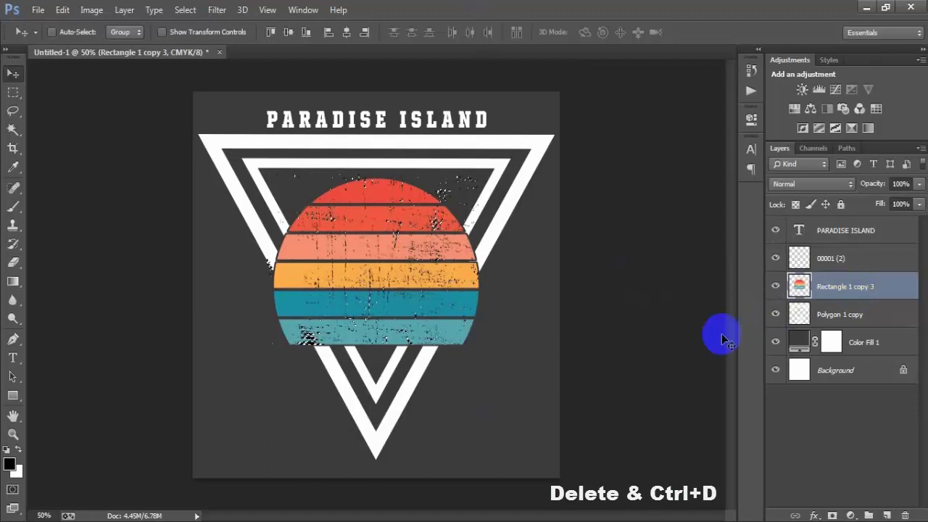
key("Delete")
key("ctrl+d")
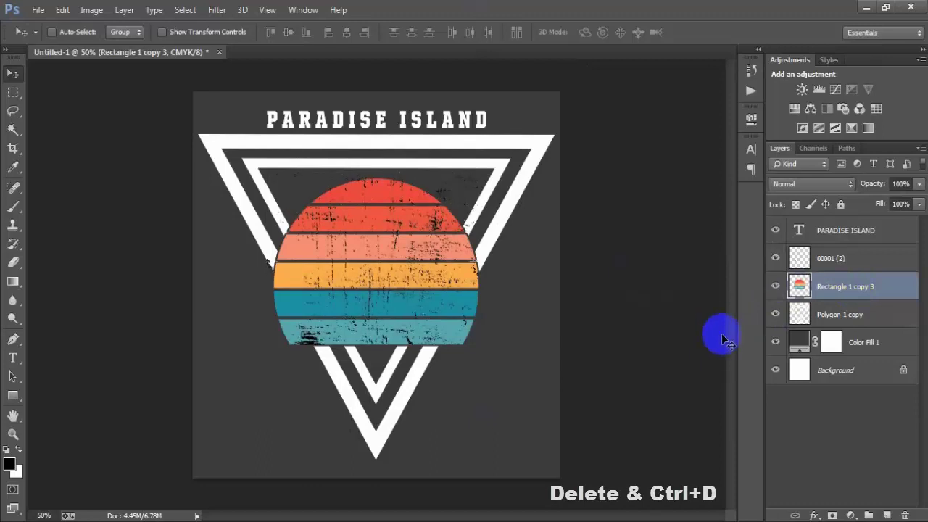
Step: Delete the 00001 (2) texture layer and select the PARADISE ISLAND text layer
left_click(856, 265)
left_click(775, 260)
left_click(775, 260)
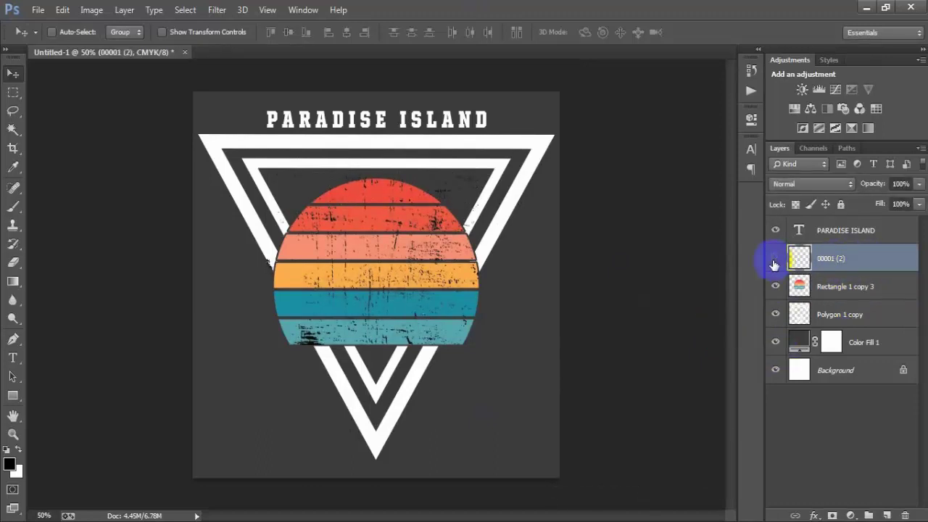
left_click(774, 260)
left_click(775, 260)
key("Delete")
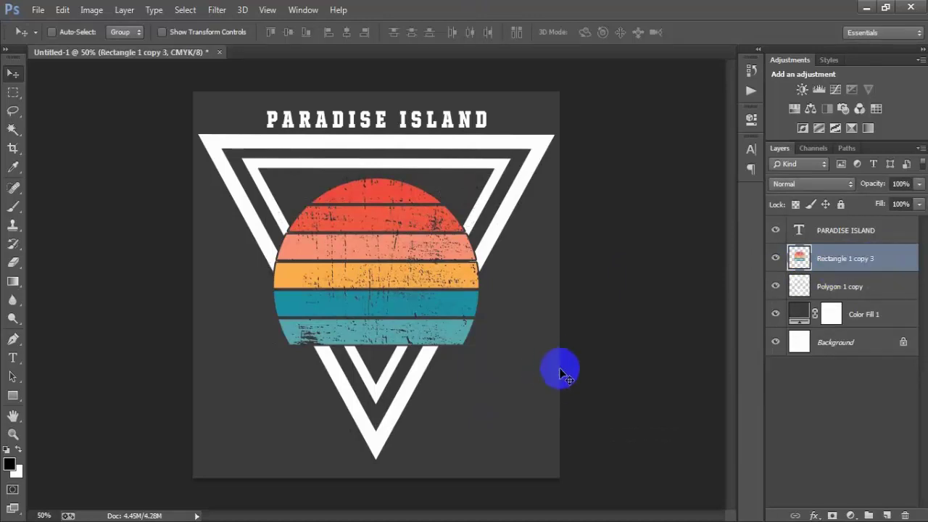
left_click(821, 239)
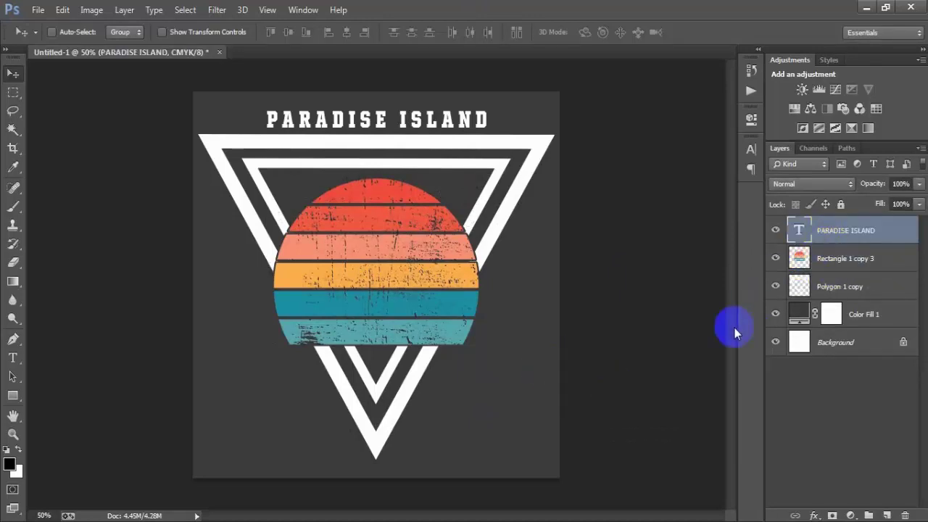
Step: Add the text "Summer" on a new layer in the dark area beside the triangle's lower tip
left_click(887, 515)
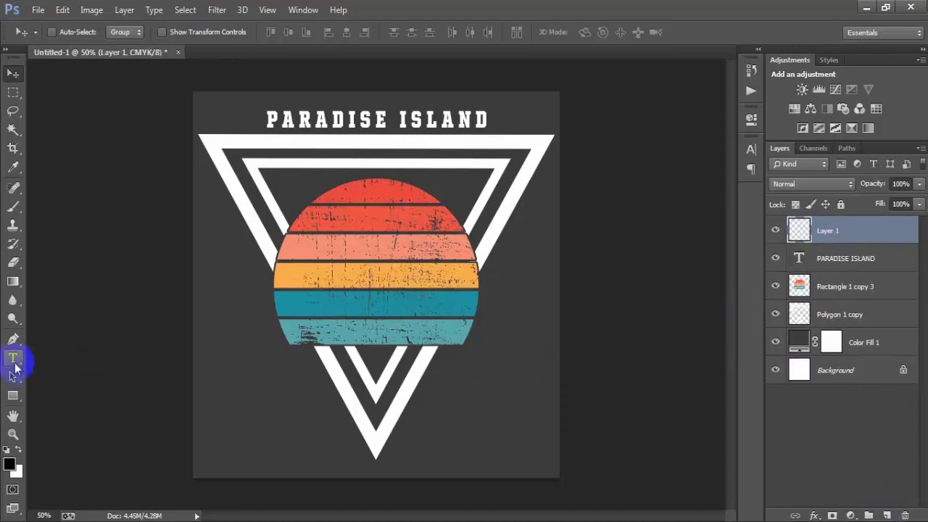
left_click(13, 358)
left_click(269, 426)
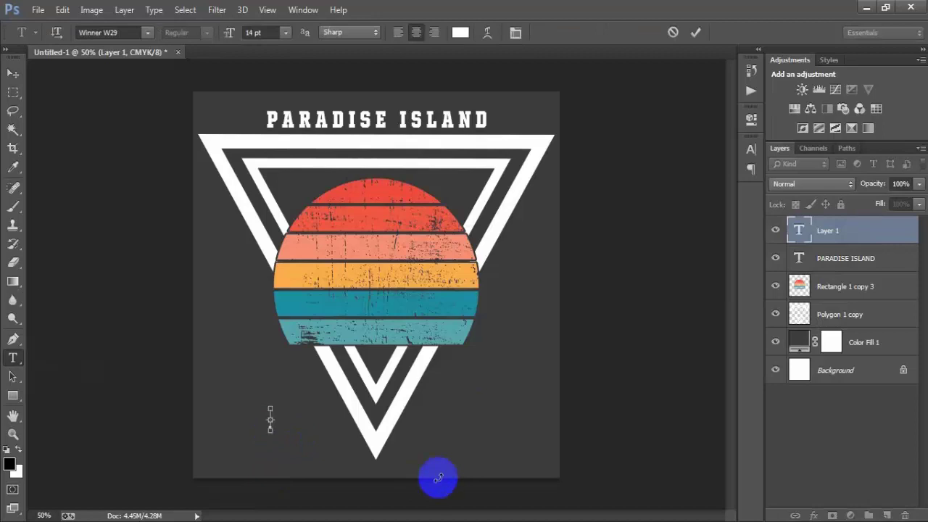
type("Summer")
left_click(12, 72)
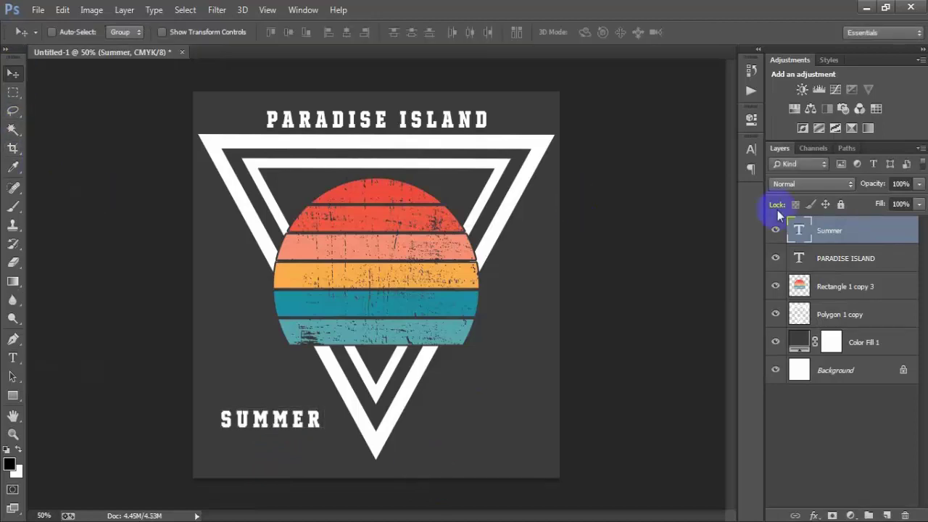
Step: Change the Summer text's font to Yesteryear and set its tracking to 20
left_click(752, 149)
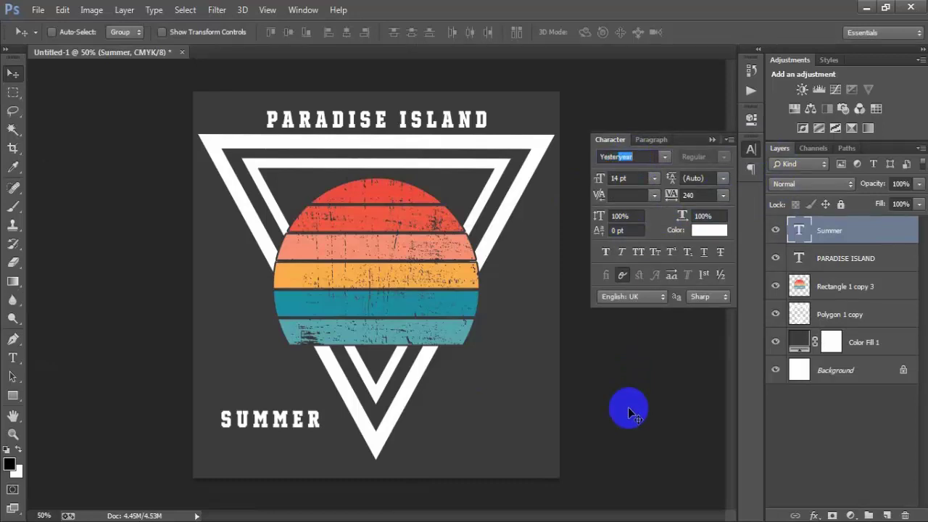
type("Yestery")
key("Return")
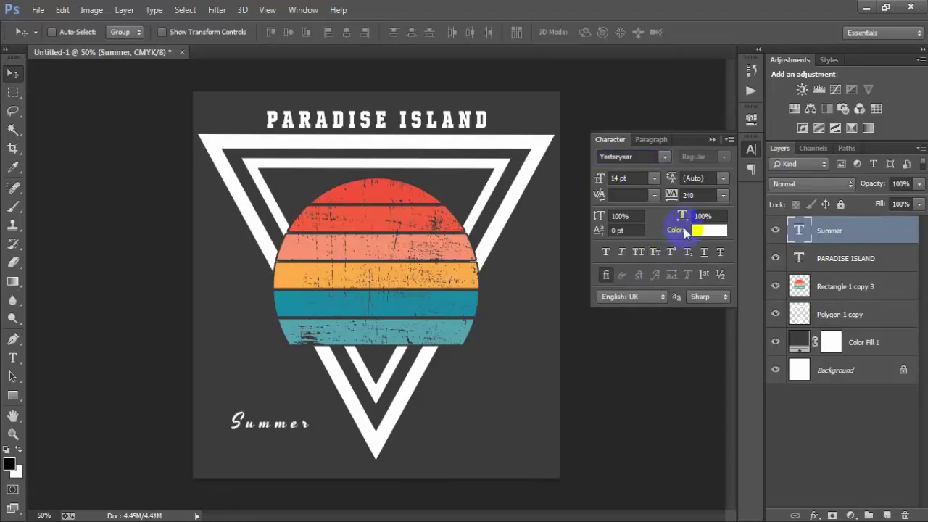
left_click(694, 194)
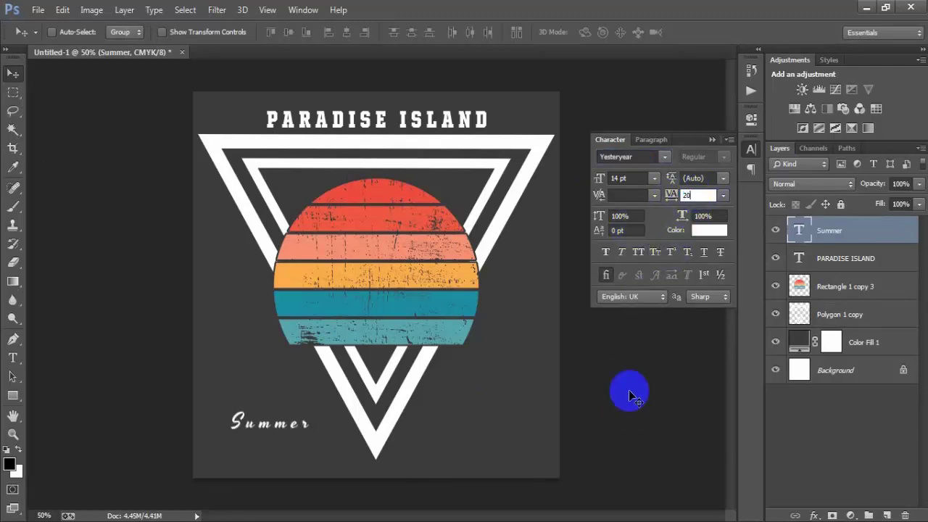
left_click(713, 140)
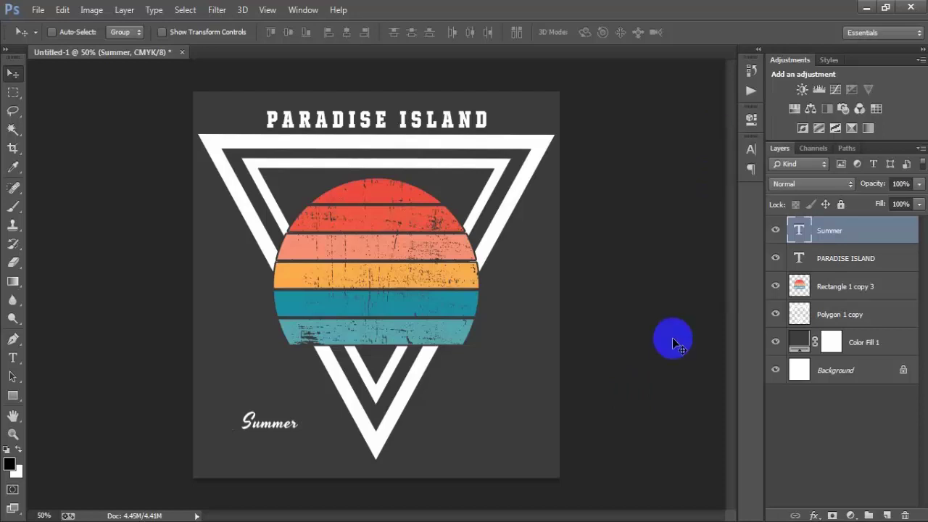
Step: Scale the Summer text to about 380%, rotate it about -2.1°, and place it across the sun's lower stripes
key("ctrl+t")
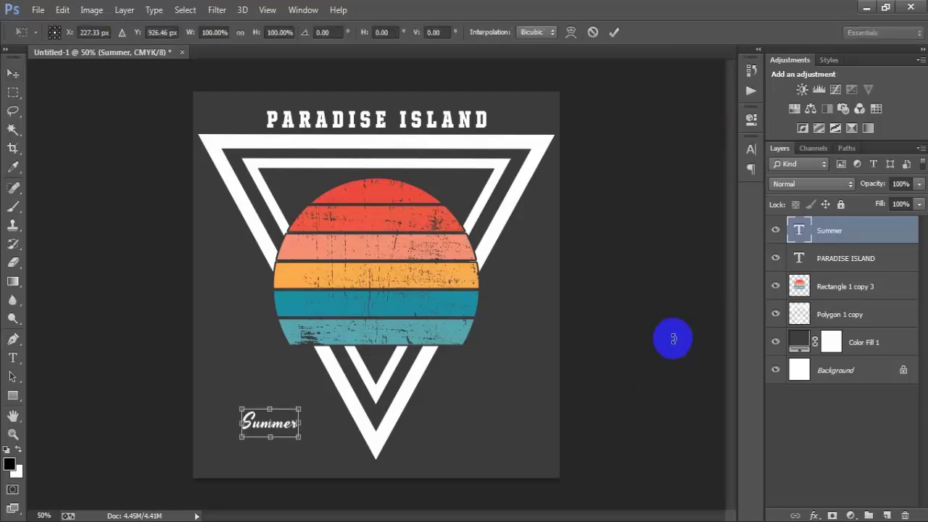
left_click_drag(301, 438, 388, 477)
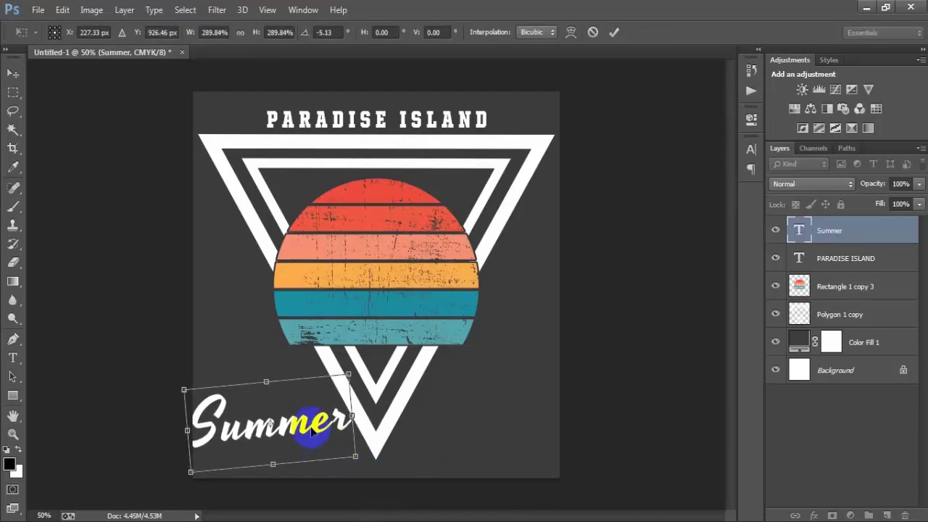
left_click_drag(312, 430, 497, 404)
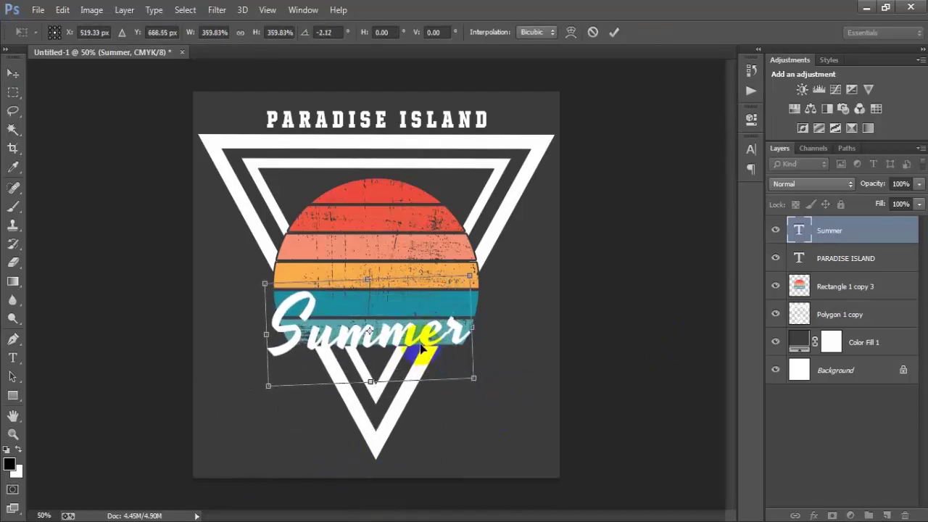
left_click_drag(423, 348, 429, 350)
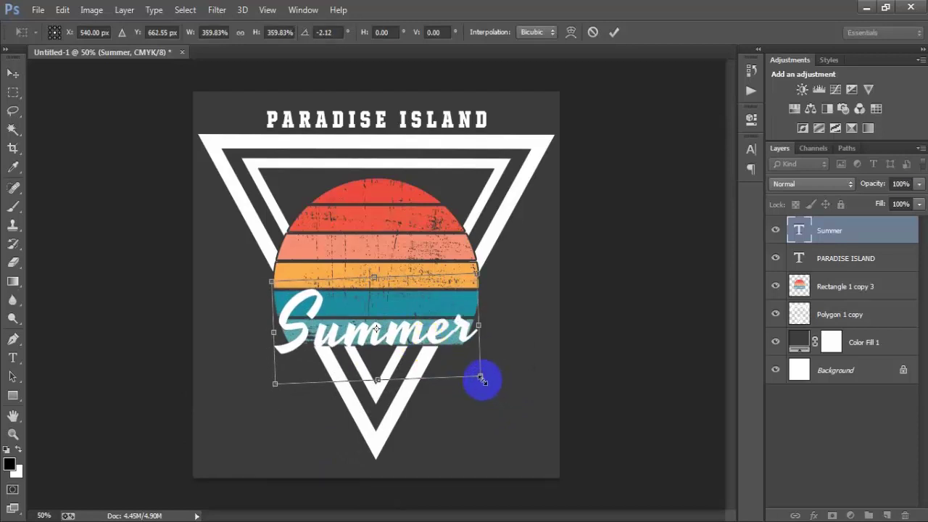
left_click_drag(481, 377, 487, 380)
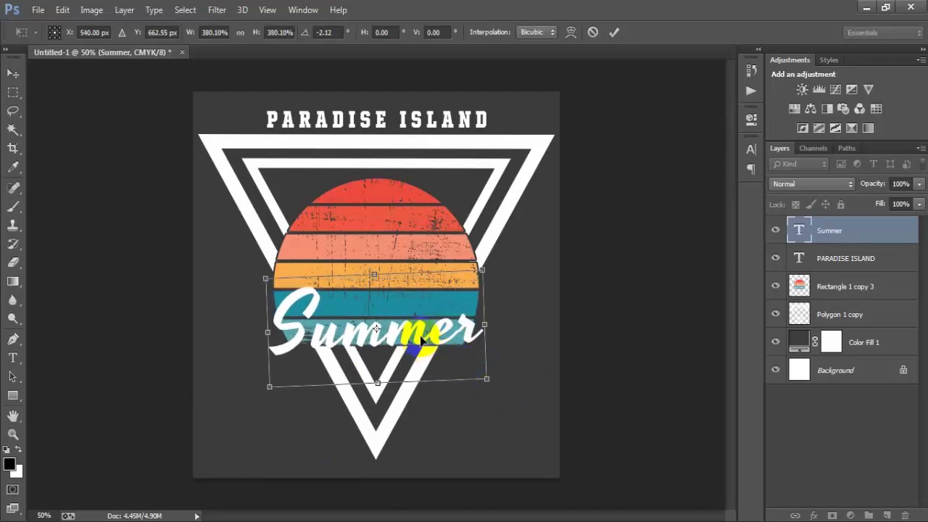
left_click(613, 32)
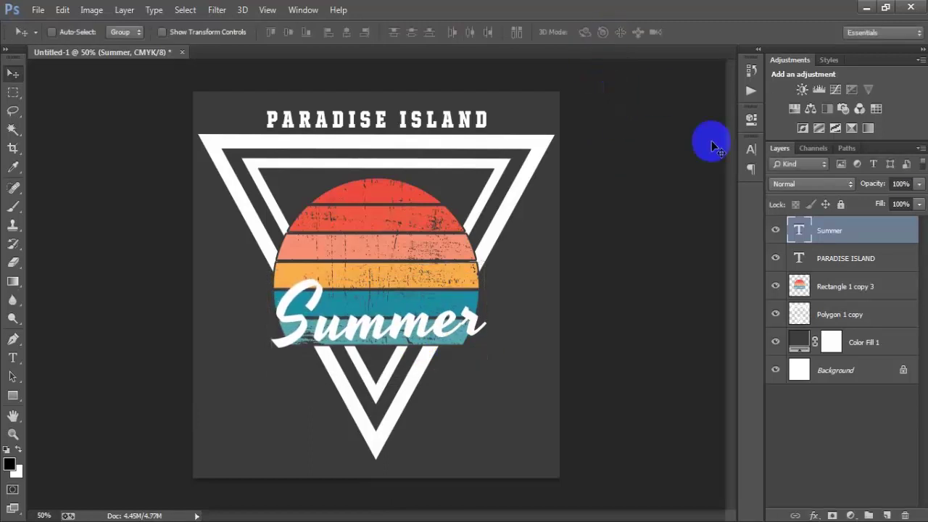
Step: Nudge the Summer text down and align its horizontal centre with the Background layer
key("shift+Down")
key("shift+Down")
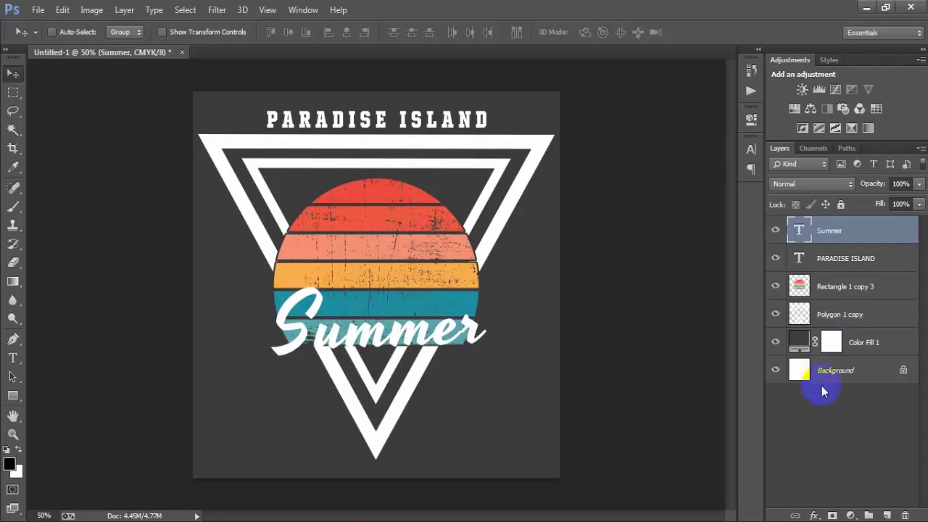
left_click(822, 384, "ctrl")
left_click(347, 33)
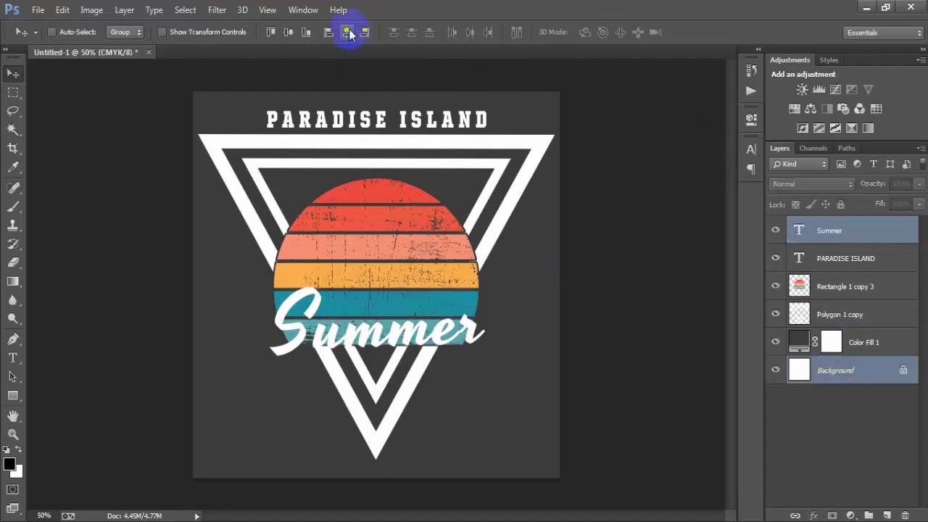
left_click(896, 230)
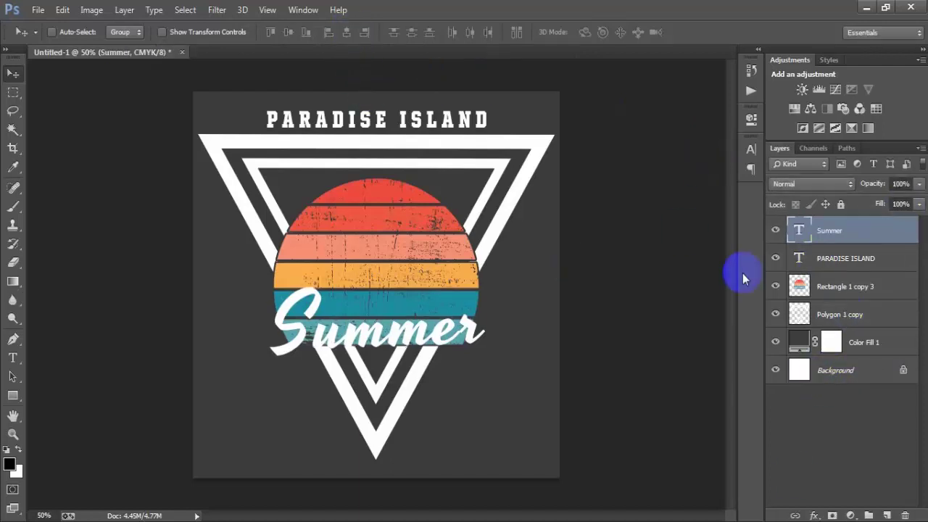
Step: Give the Summer text a 4 px black outside stroke and collapse its layer effects
left_click(773, 232)
left_click(773, 232)
double_click(904, 238)
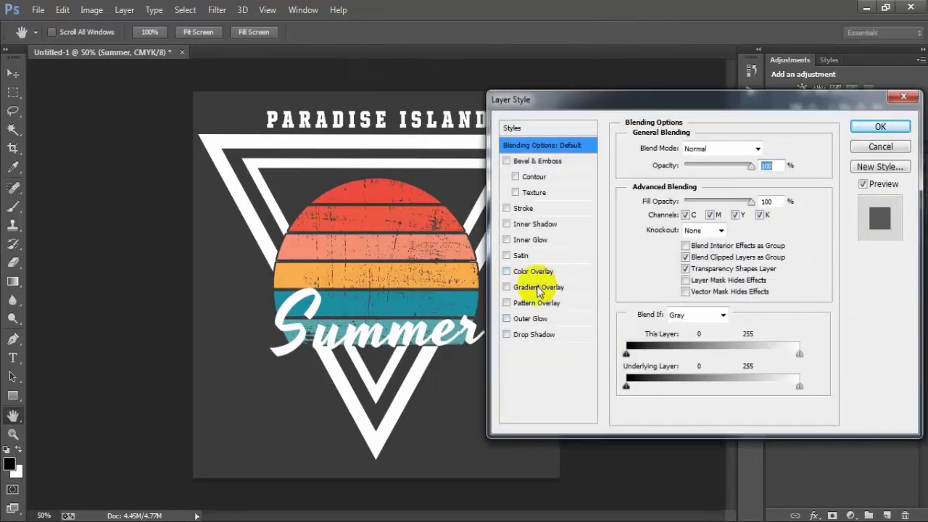
left_click(508, 208)
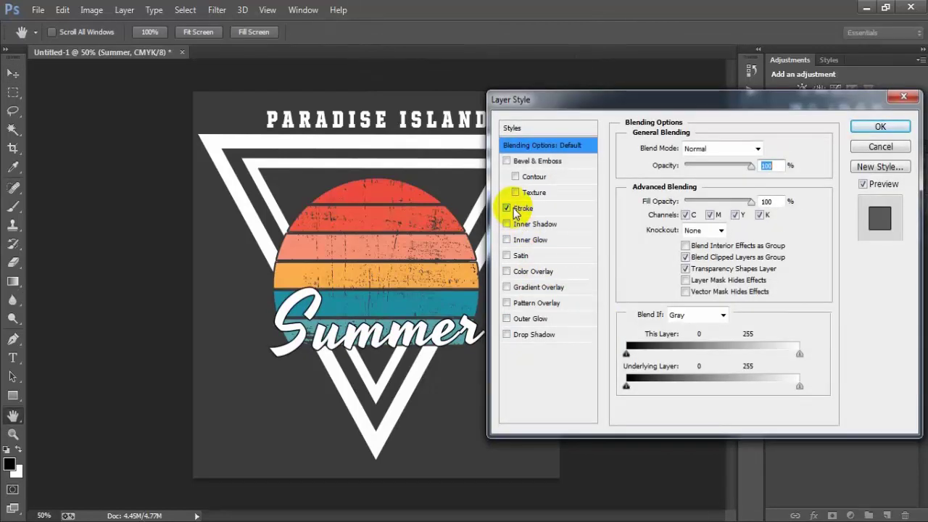
left_click(565, 208)
double_click(753, 148)
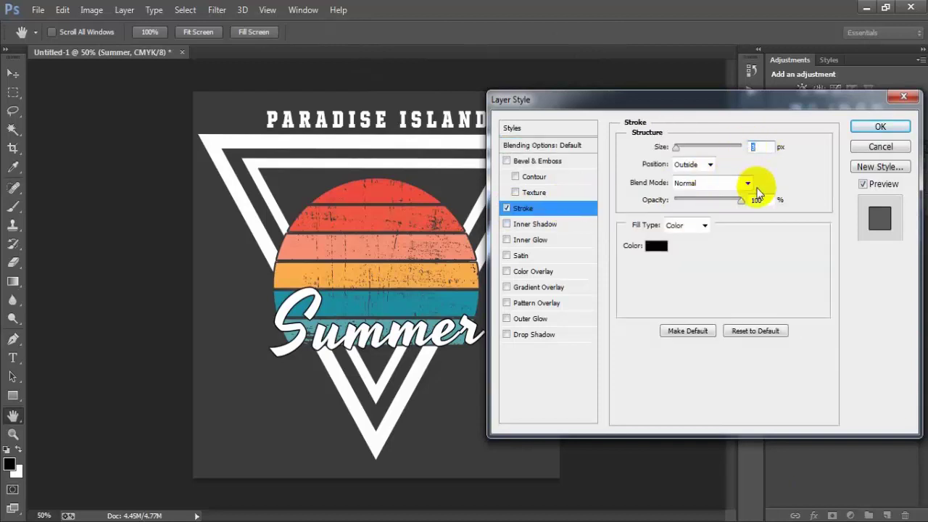
type("4")
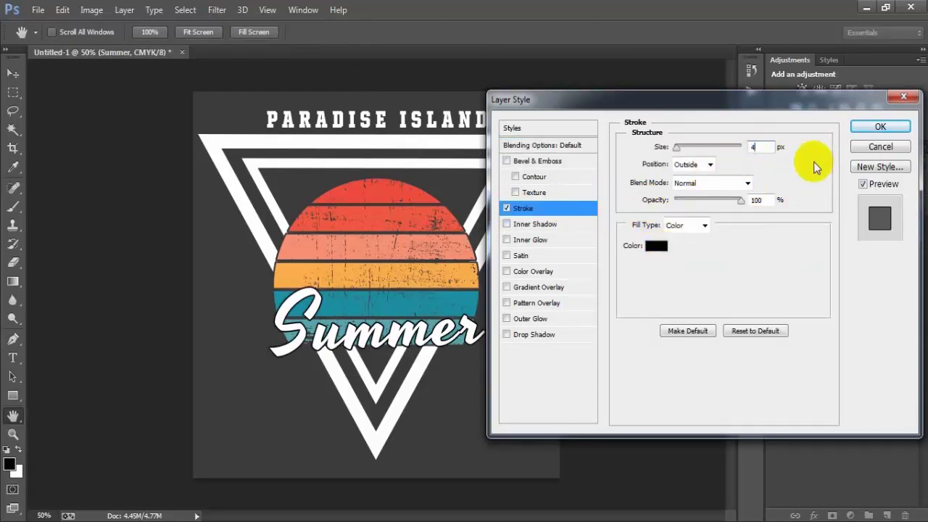
left_click(874, 127)
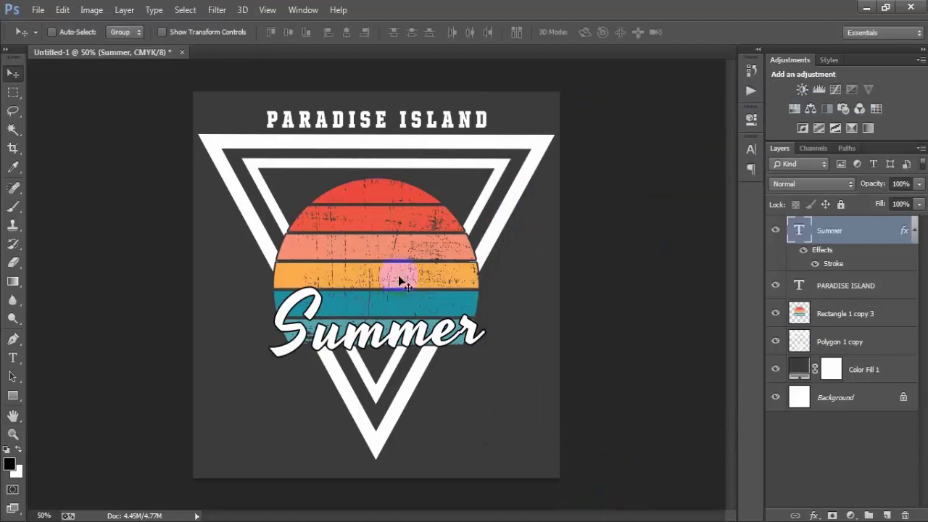
left_click(914, 230)
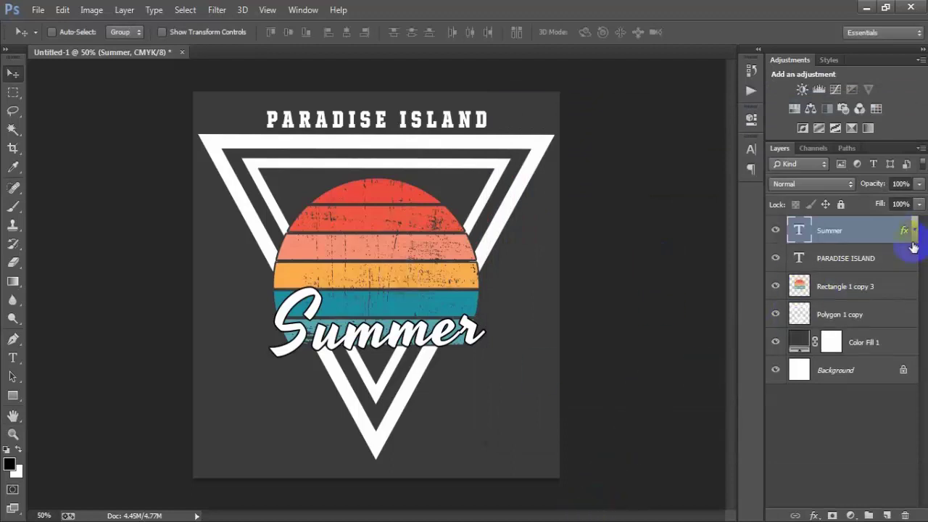
Step: Duplicate the PARADISE ISLAND text, stack the copy above the Summer layer, and move it just below the Summer text
left_click(884, 269)
key("ctrl+j")
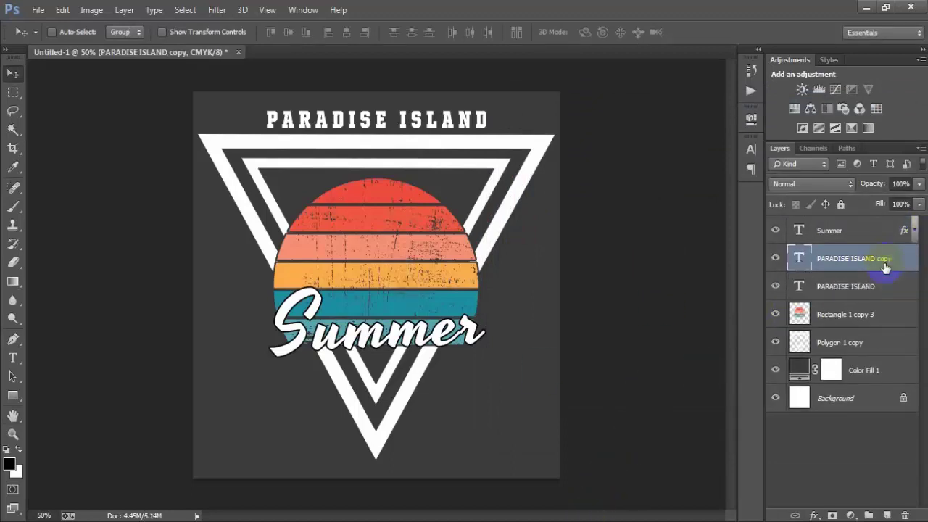
left_click_drag(886, 267, 880, 230)
left_click_drag(372, 141, 386, 369)
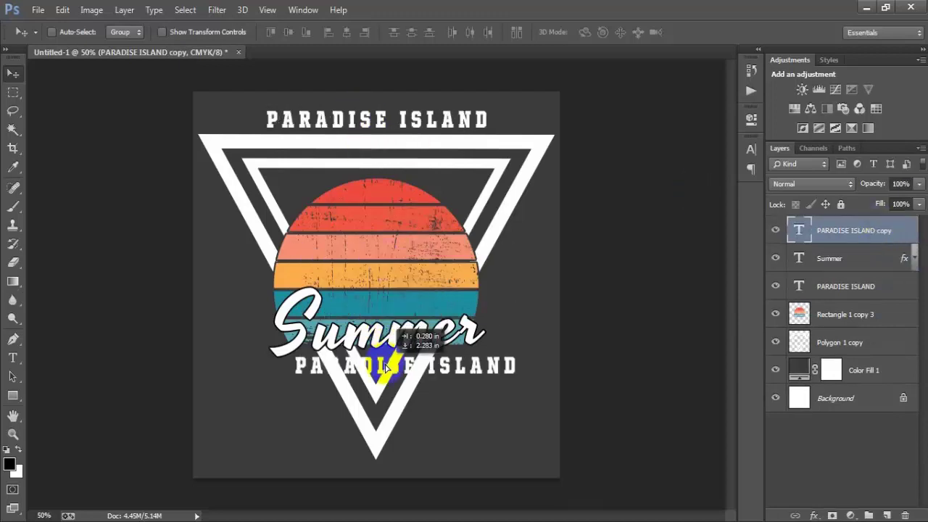
Step: Change the copied title's wording to "SANTA MONICA BEACH"
double_click(800, 234)
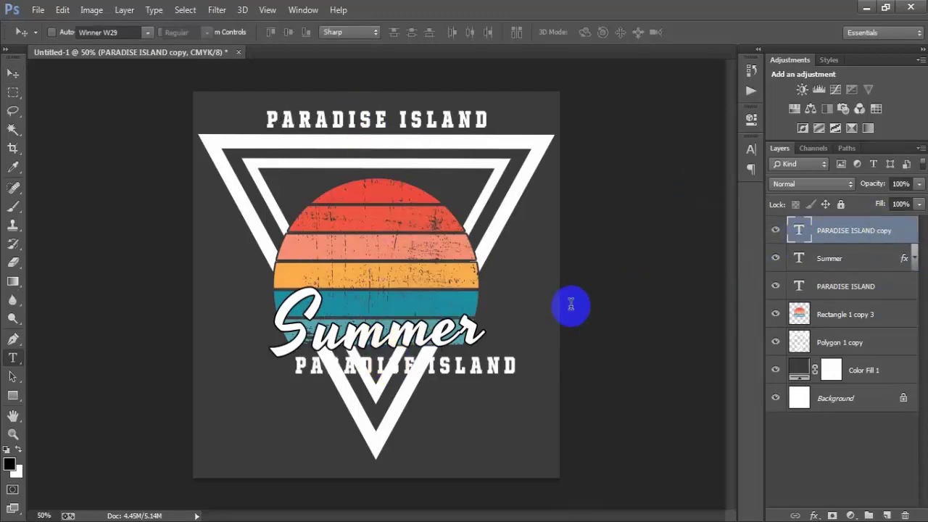
type("SANTA MONICA BEACH")
left_click(13, 73)
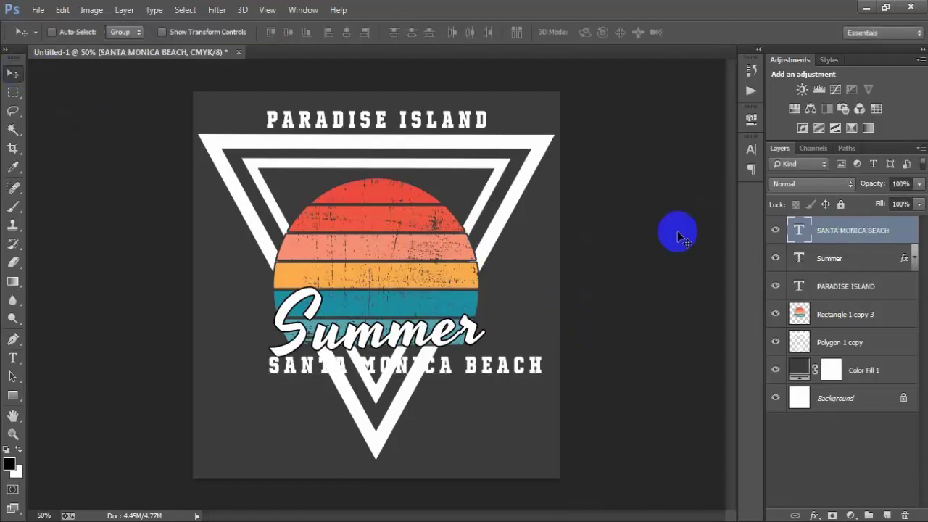
Step: Set the SANTA MONICA BEACH text's tracking to 20 and reduce its font size
left_click(751, 149)
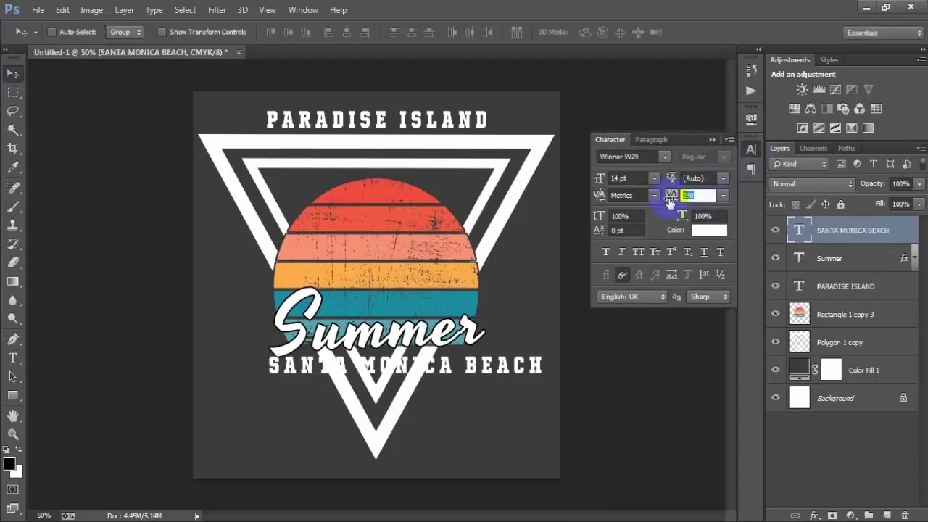
left_click(617, 182)
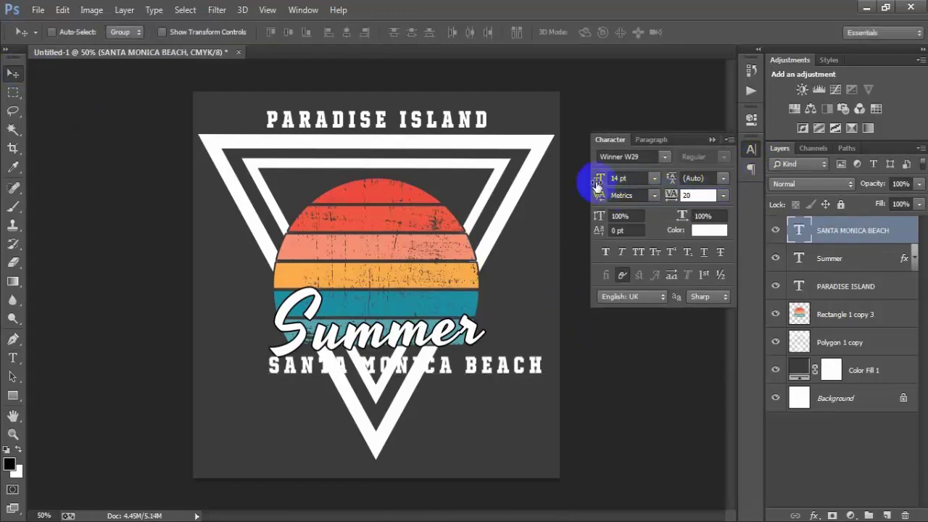
left_click_drag(599, 183, 593, 181)
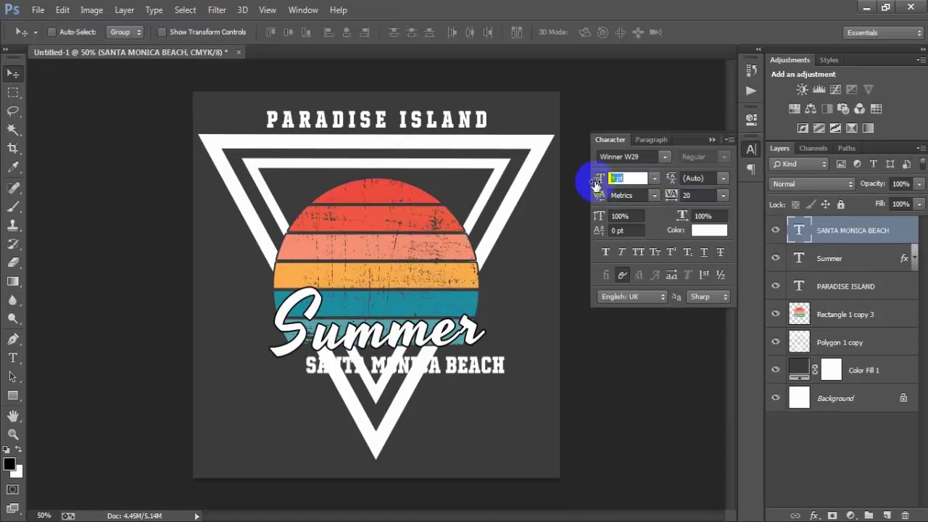
left_click(712, 139)
Step: Enlarge the SANTA MONICA BEACH text slightly and position it tightly beneath the Summer text, across the triangle's lower arms
key("ctrl+t")
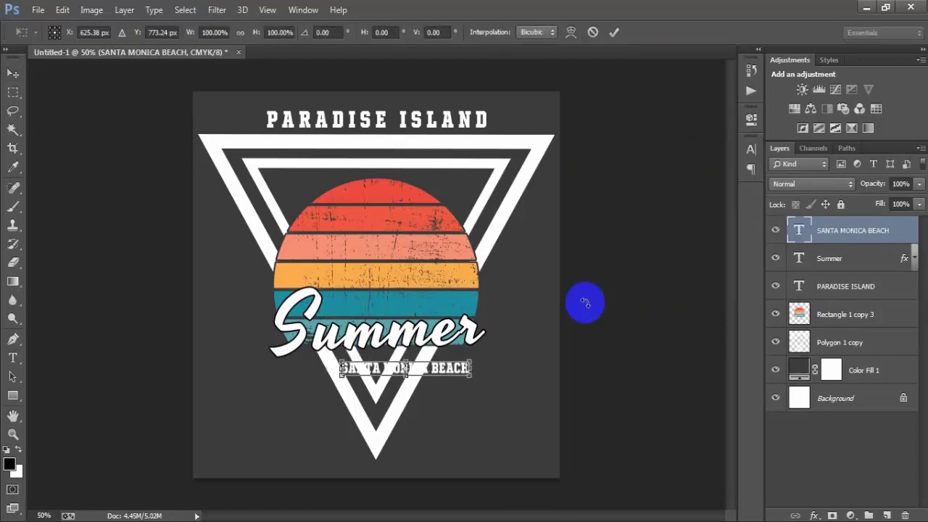
left_click_drag(469, 376, 492, 378)
left_click(614, 32)
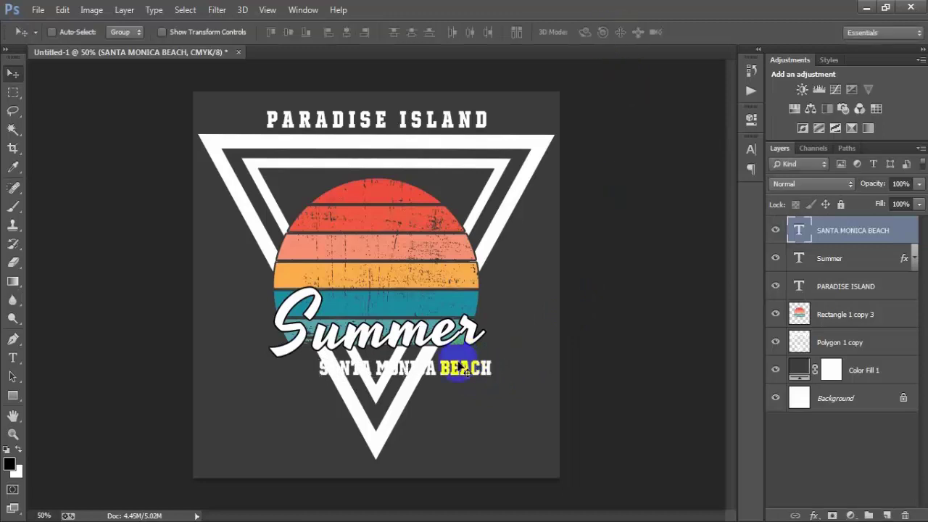
left_click_drag(435, 376, 419, 372)
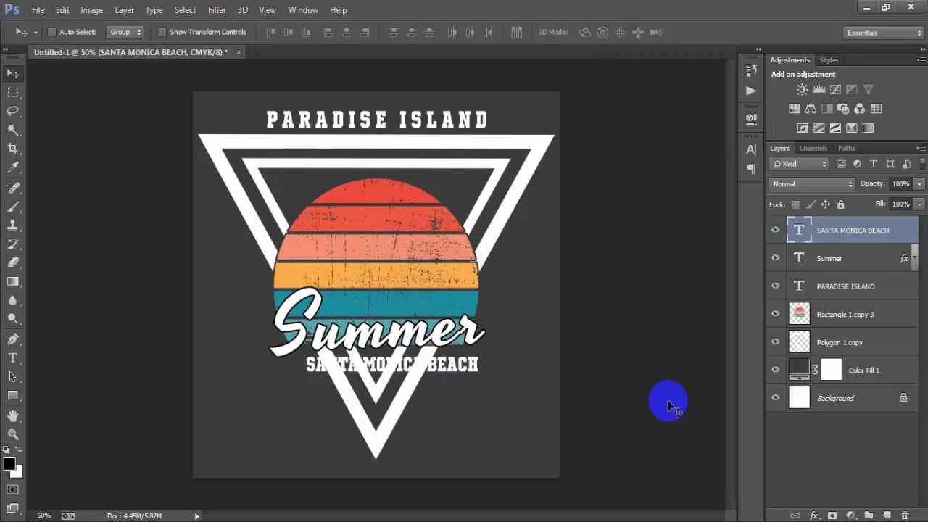
key("Up")
key("Up")
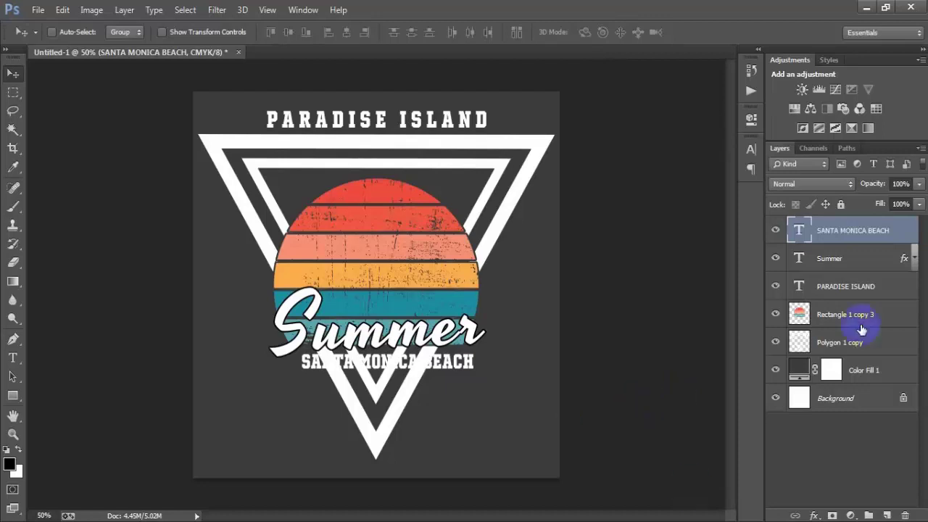
Step: Load the SANTA MONICA BEACH letters as a selection and expand it by 6 pixels
left_click(777, 233)
left_click(776, 233)
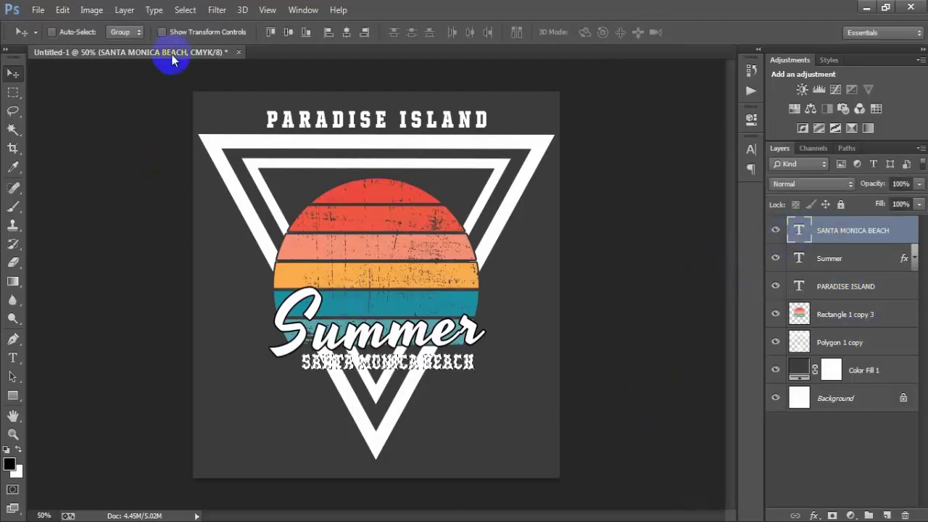
left_click(185, 9)
mouse_move(313, 181)
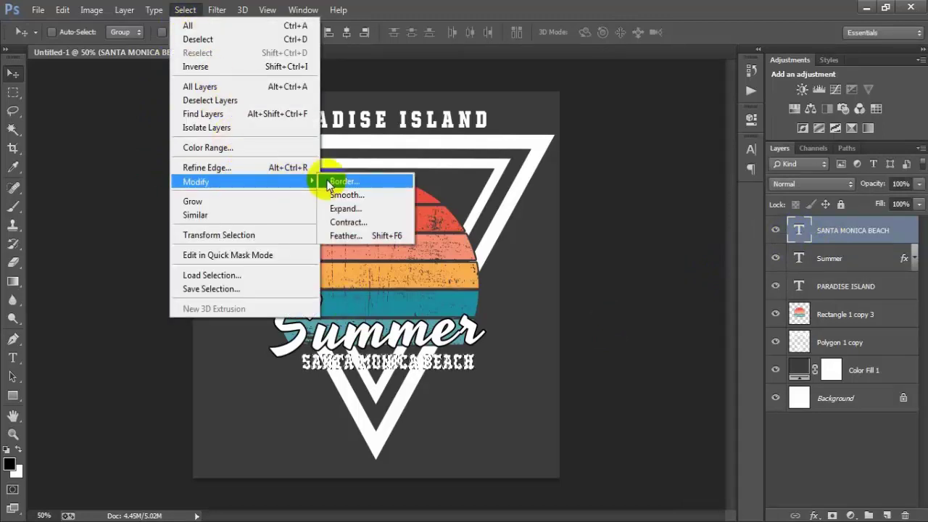
left_click(345, 208)
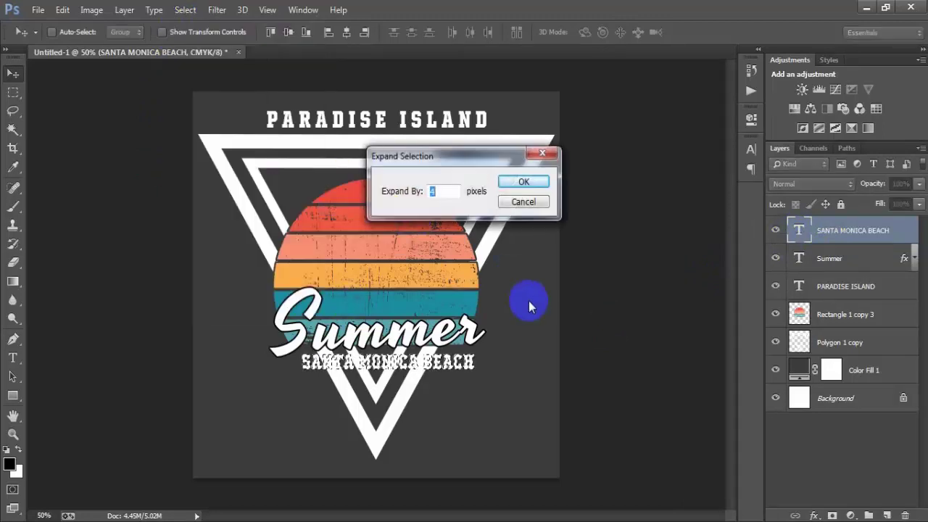
type("6")
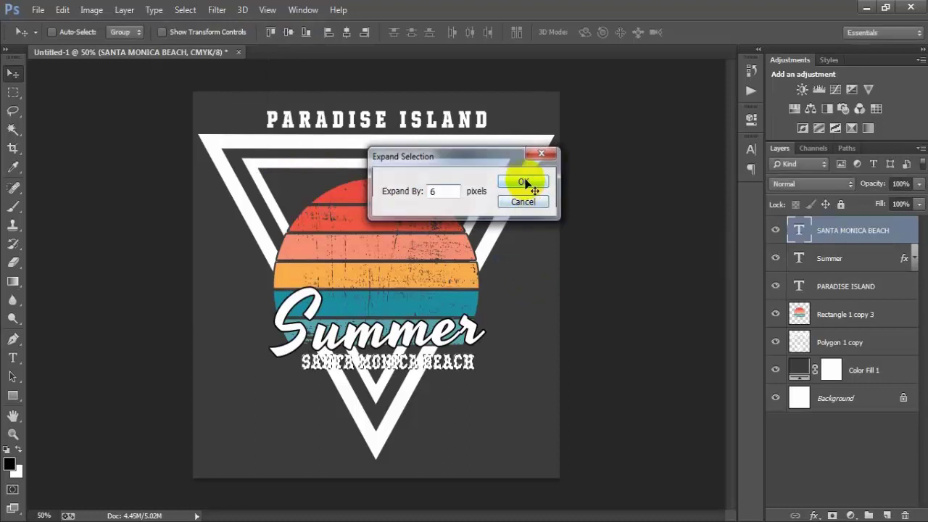
left_click(523, 182)
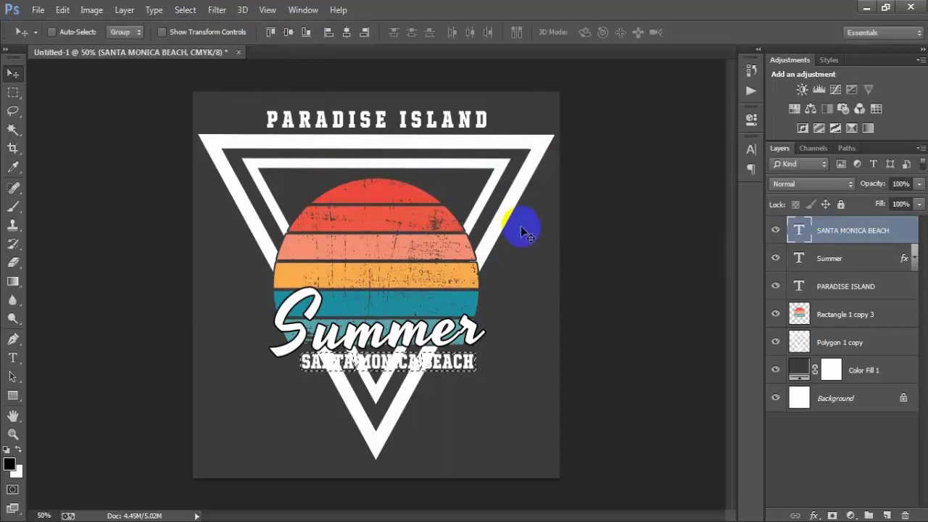
Step: Delete the expanded lettering selection from the Polygon 1 copy triangle layer and deselect, leaving a gap around the text
left_click(861, 343)
left_click(775, 342)
left_click(775, 342)
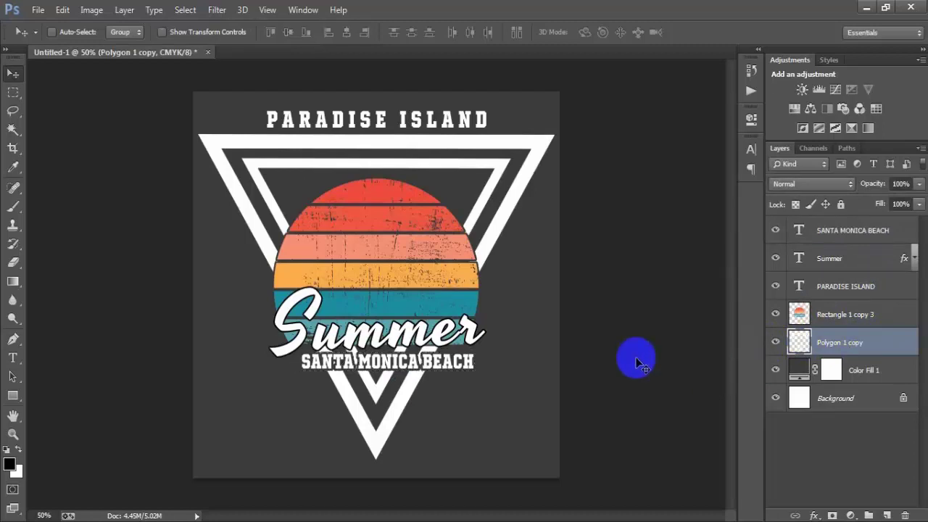
Step: Place the palm tree image "00001 (1)" as a linked file directly above the Rectangle 1 copy 3 sun layer
left_click(802, 316)
left_click(776, 314)
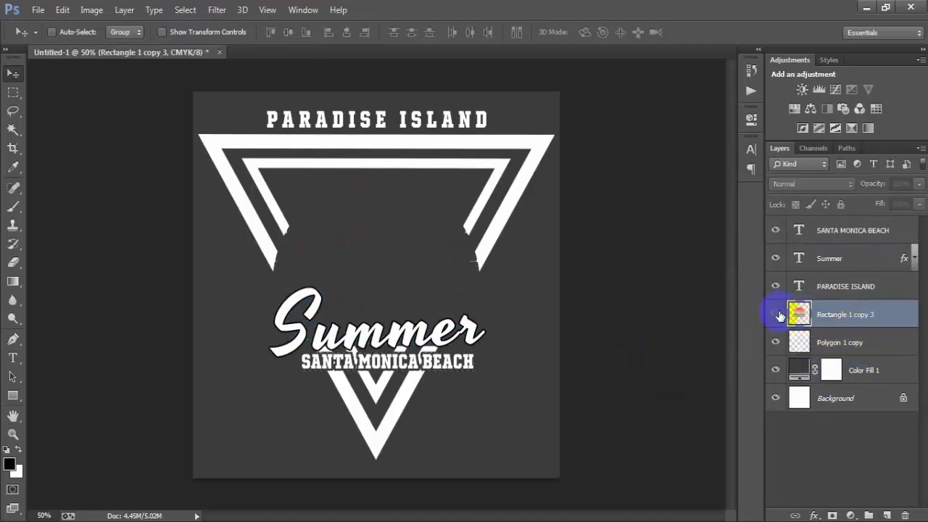
left_click(776, 314)
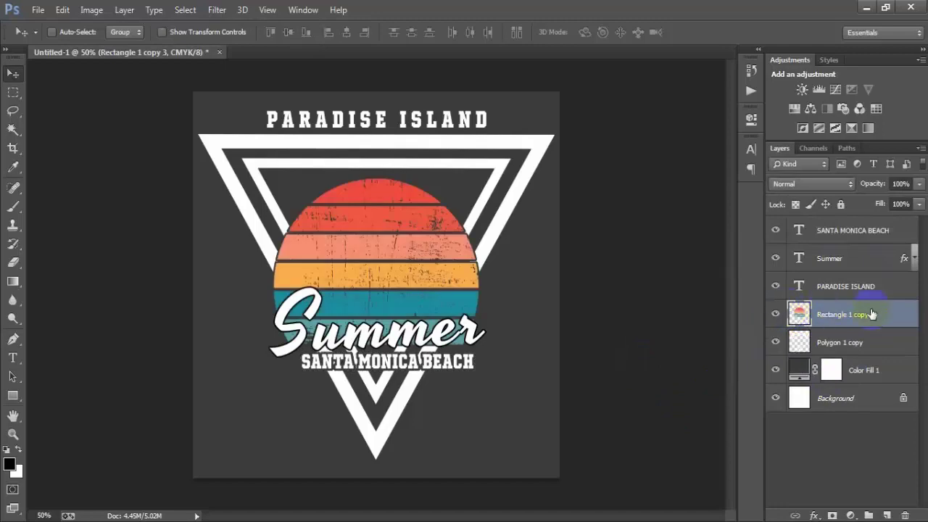
left_click(39, 11)
left_click(69, 168)
left_click(439, 154)
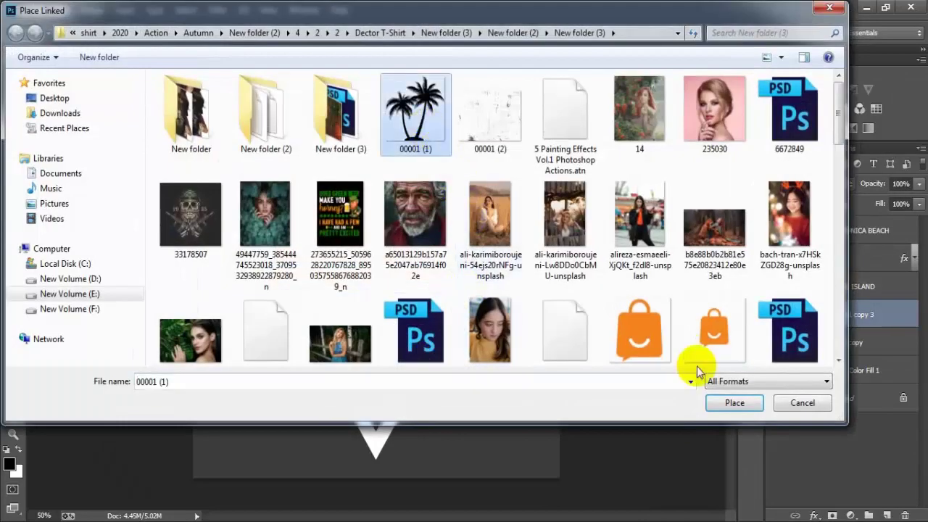
left_click(714, 402)
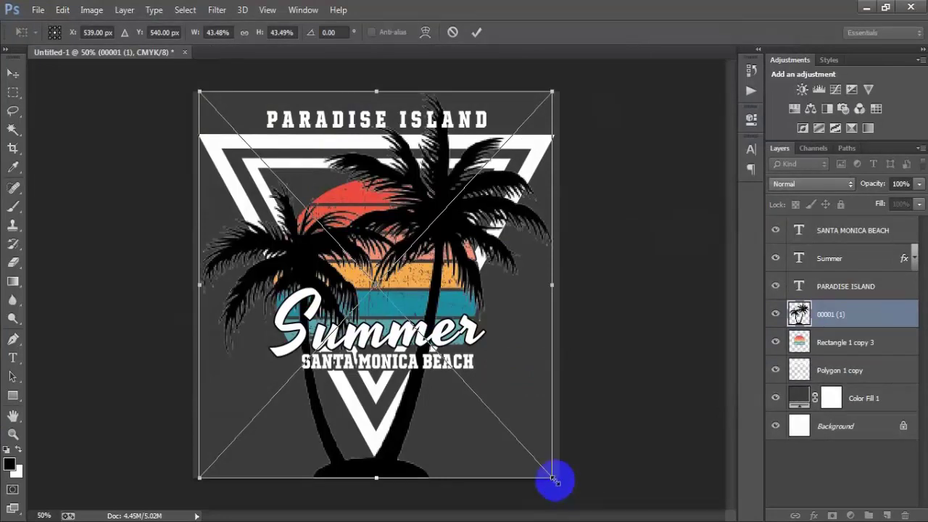
Step: Scale the palm trees to about 16.6% and position them over the sun with the trunks meeting the Summer text
left_click_drag(552, 480, 445, 286)
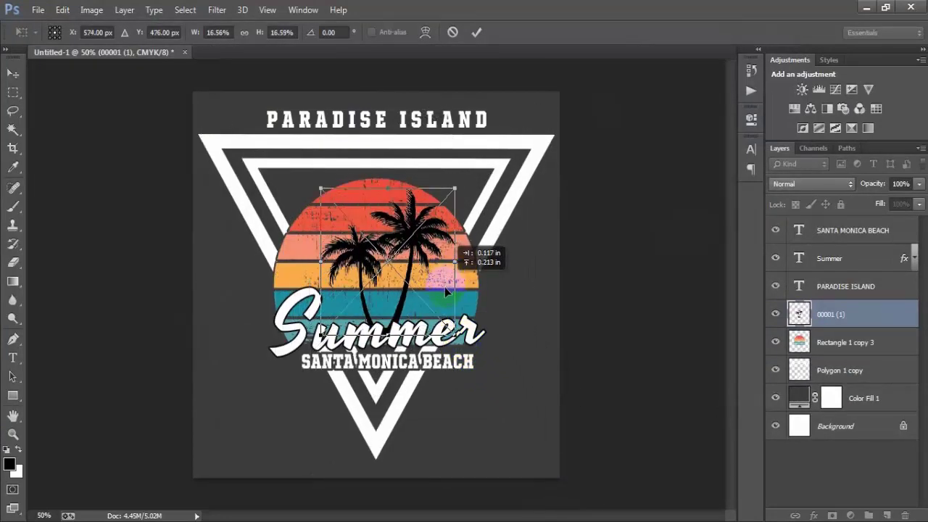
key("Down")
key("Down")
key("Down")
key("Down")
key("Down")
key("Down")
key("Down")
key("Down")
key("Down")
key("Down")
key("Down")
key("Down")
key("Down")
key("Down")
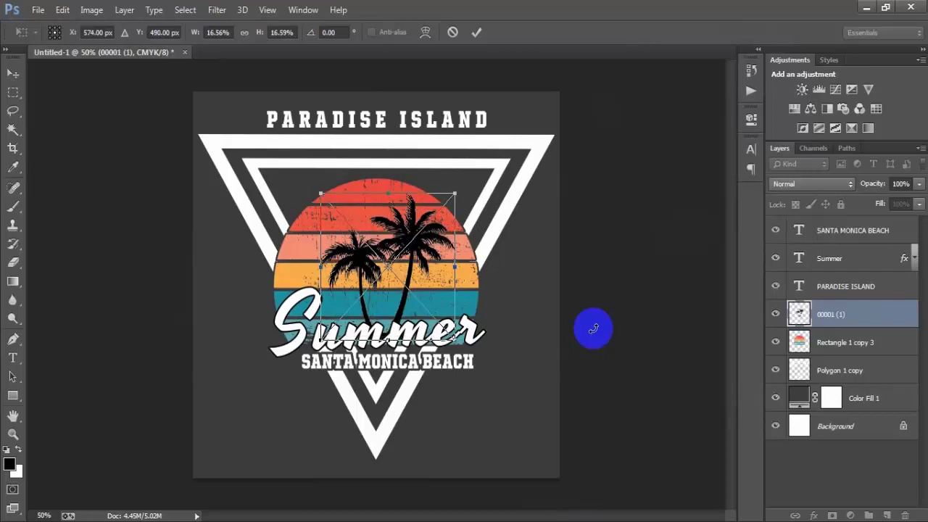
key("Down")
key("Down")
key("Down")
key("Down")
key("Down")
key("Down")
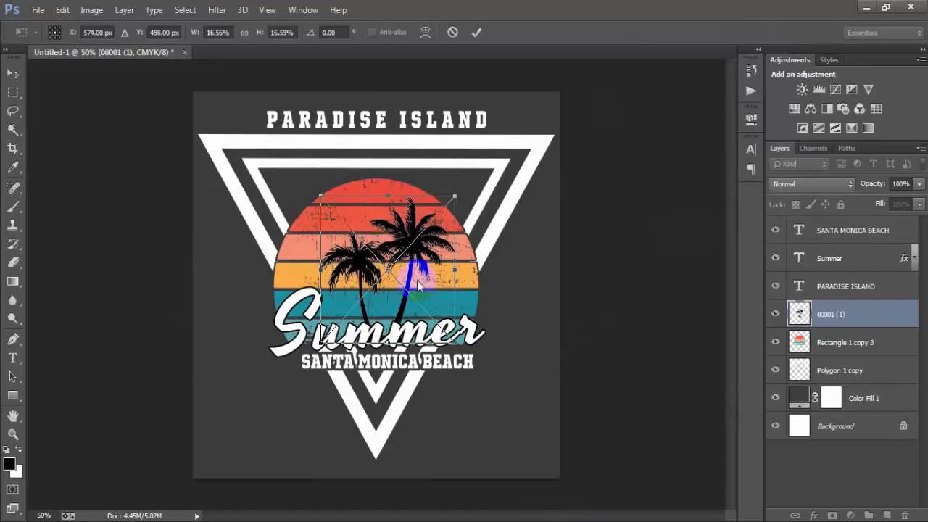
Step: Flip the palm trees horizontally and apply the transformation
right_click(418, 285)
left_click(479, 478)
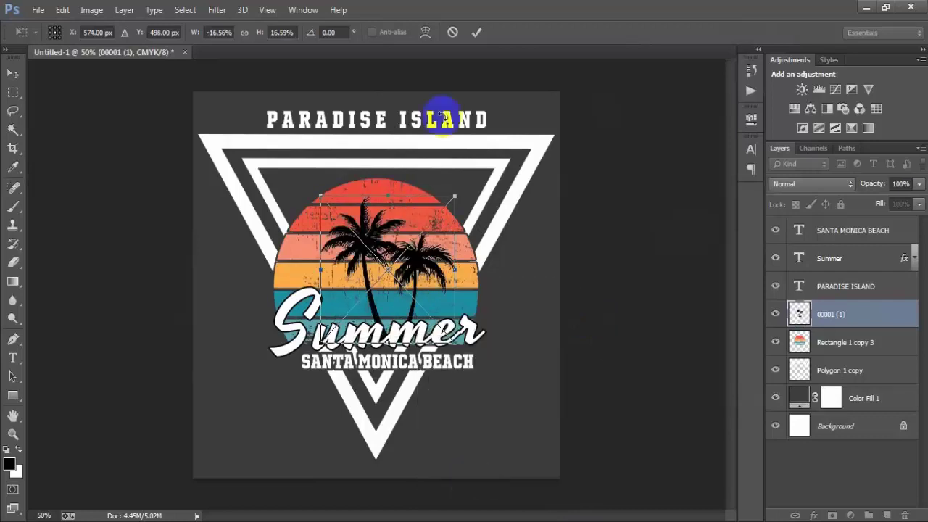
left_click(475, 32)
Step: Nudge the palm trees left, then center them horizontally on the Background layer
key("Left")
key("Left")
key("Left")
key("Left")
key("Left")
key("Left")
key("Left")
key("Left")
key("Left")
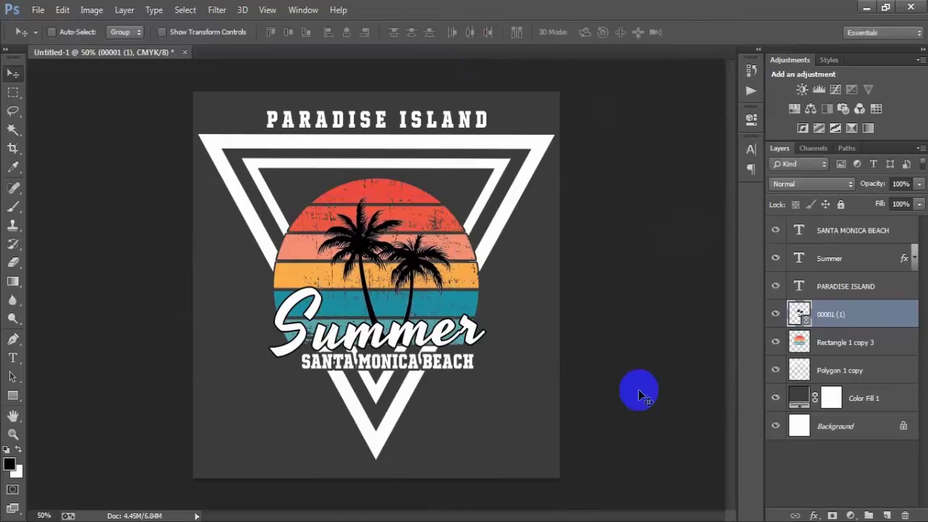
key("Left")
key("Left")
key("Left")
key("Left")
key("Left")
key("Left")
key("Left")
key("Left")
key("Left")
key("Left")
key("Left")
key("Left")
key("Left")
key("Left")
key("Left")
key("Left")
key("Left")
key("Left")
key("Left")
key("Left")
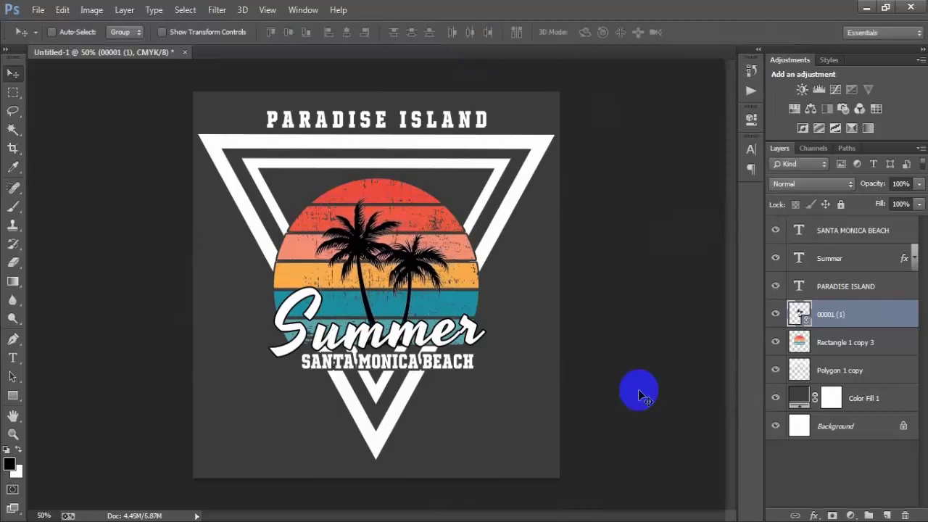
key("Left")
key("Left")
key("Left")
key("Left")
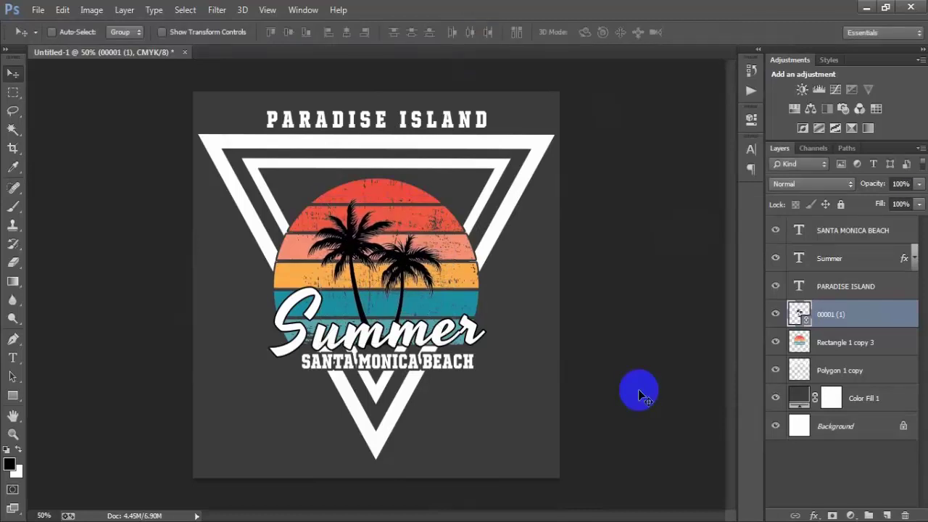
left_click(827, 426, "ctrl")
left_click(340, 32)
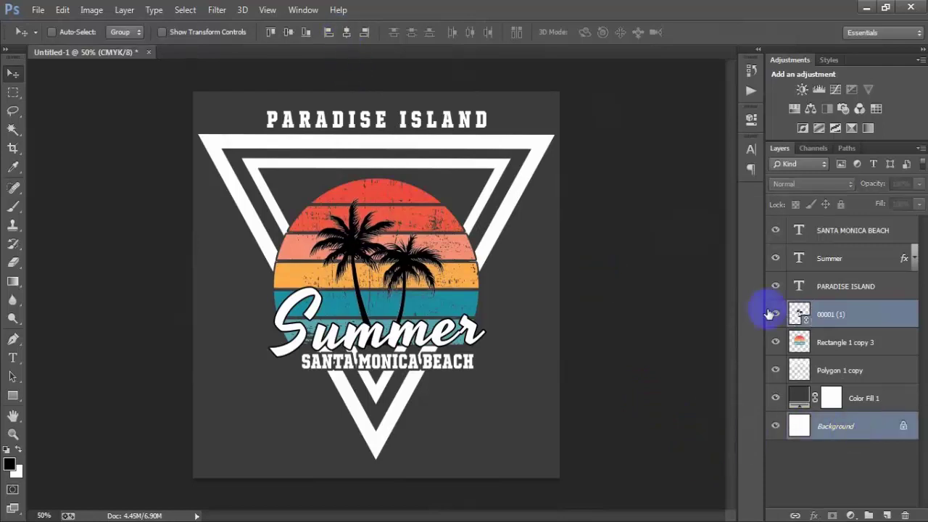
Step: Rasterize the palm layer, cut its silhouette out of the Rectangle 1 copy 3 sun layer, and remove the palm layer
left_click(840, 320)
right_click(840, 321)
left_click(593, 269)
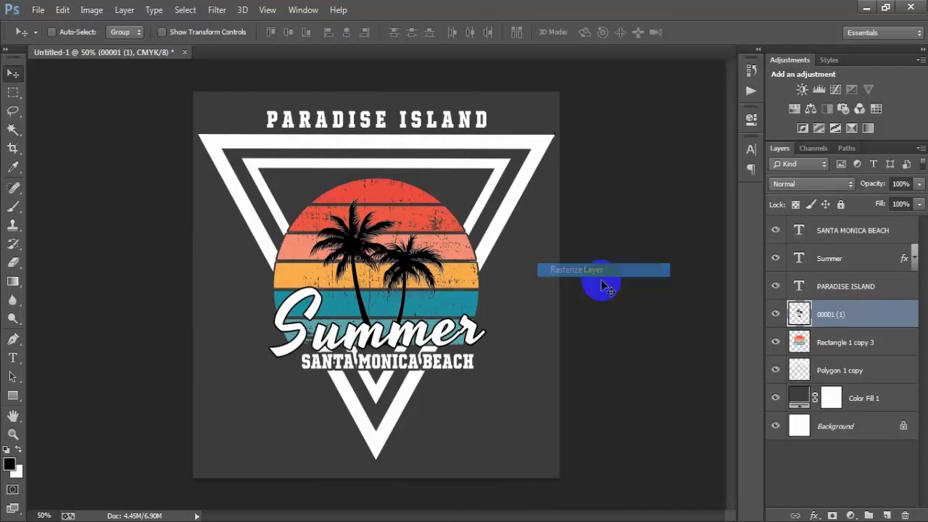
left_click(849, 348)
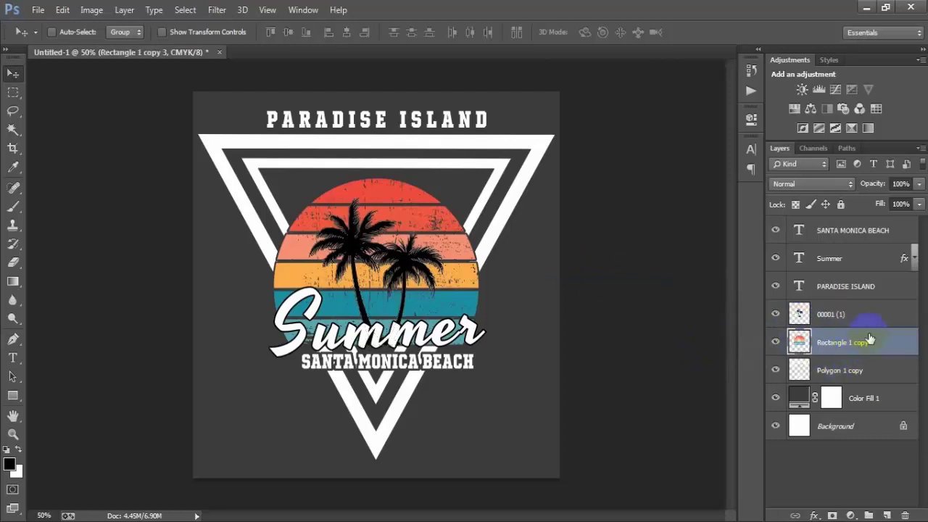
left_click(864, 324)
key("ctrl+e")
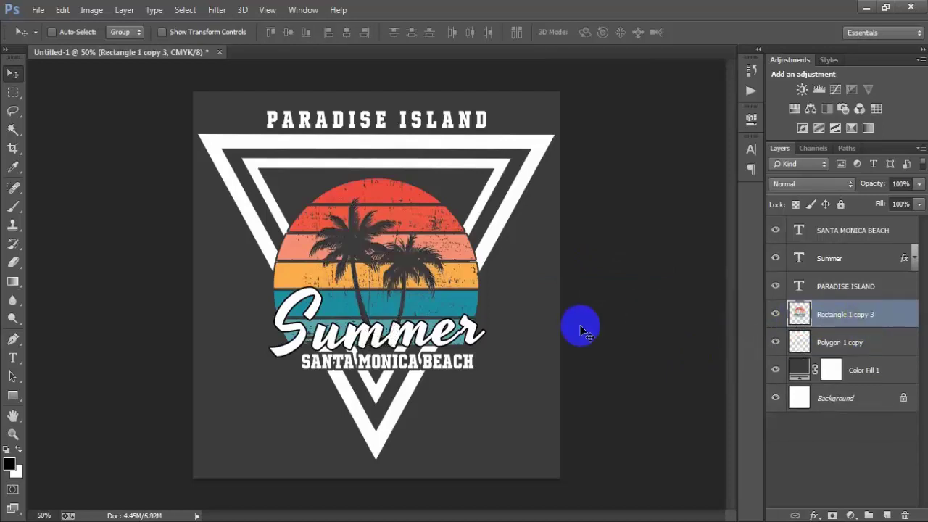
Step: Group all design layers from SANTA MONICA BEACH down to Polygon 1 copy
left_click(851, 231)
left_click(853, 344, "shift")
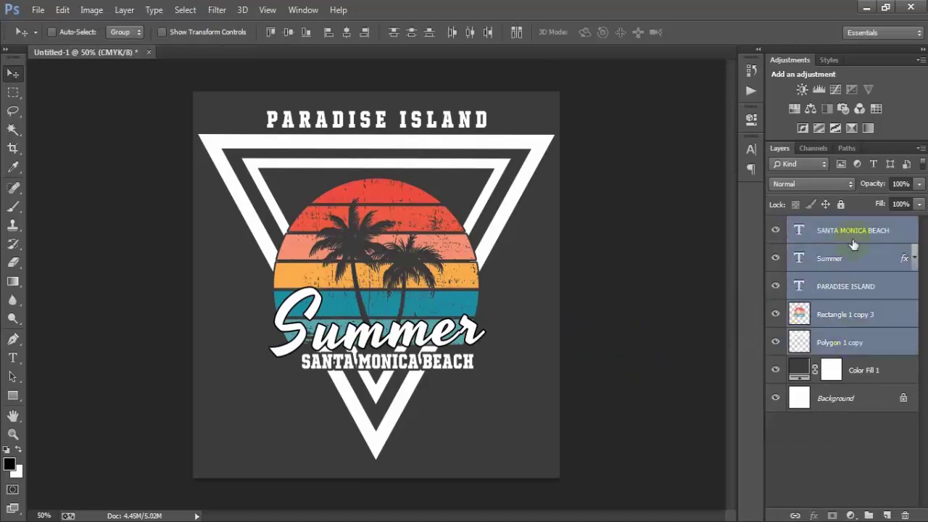
key("ctrl+g")
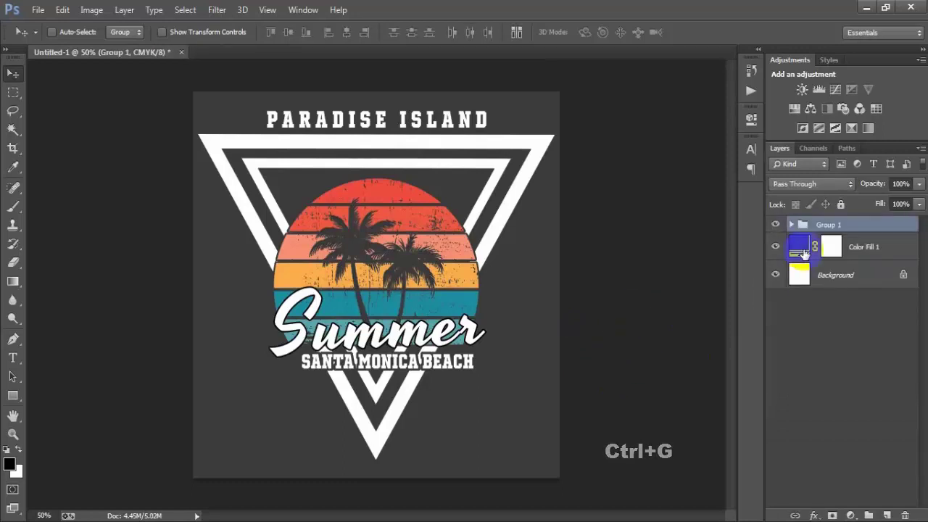
Step: Change the Color Fill 1 layer's color to black (000000)
double_click(798, 245)
left_click_drag(611, 255, 487, 312)
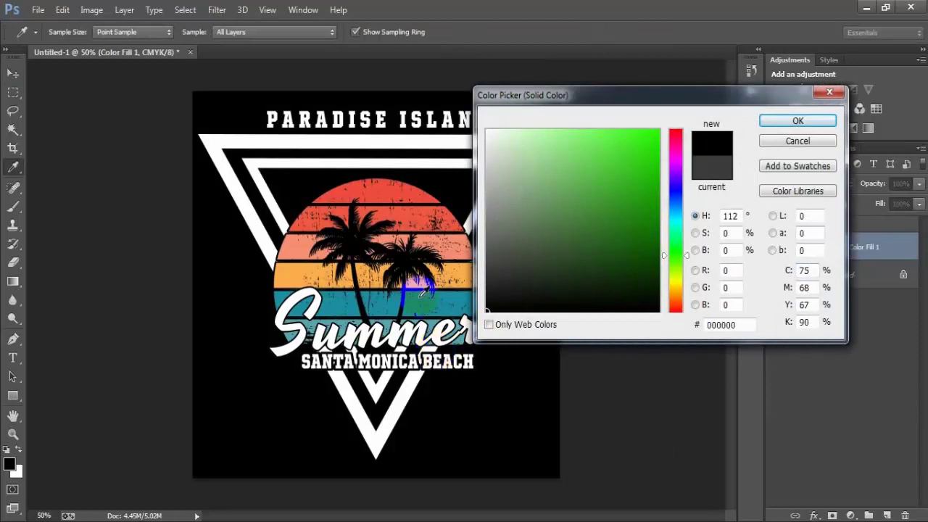
left_click(798, 121)
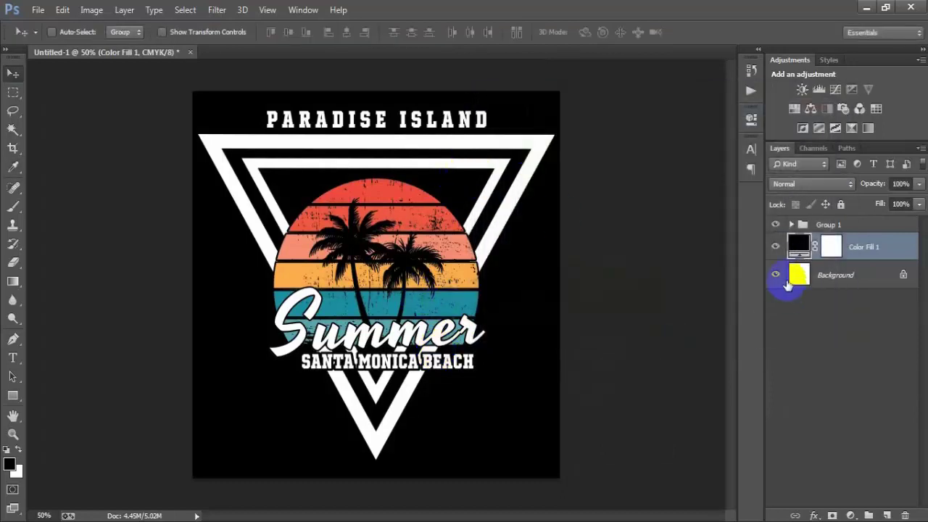
Step: Hide the Color Fill 1 and Background layers and set up a Save for Web export as transparent PNG-24
left_click_drag(775, 247, 776, 275)
key("shift+ctrl+alt+s")
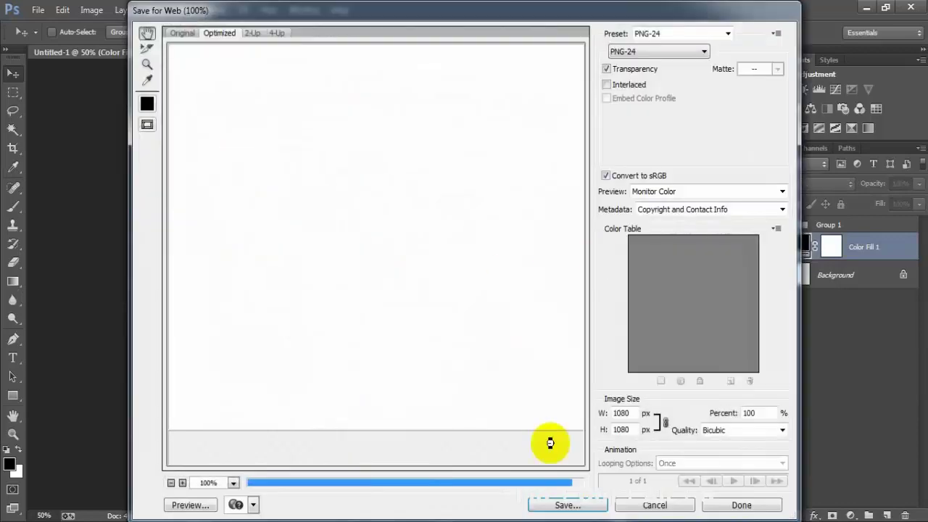
left_click_drag(501, 352, 398, 218)
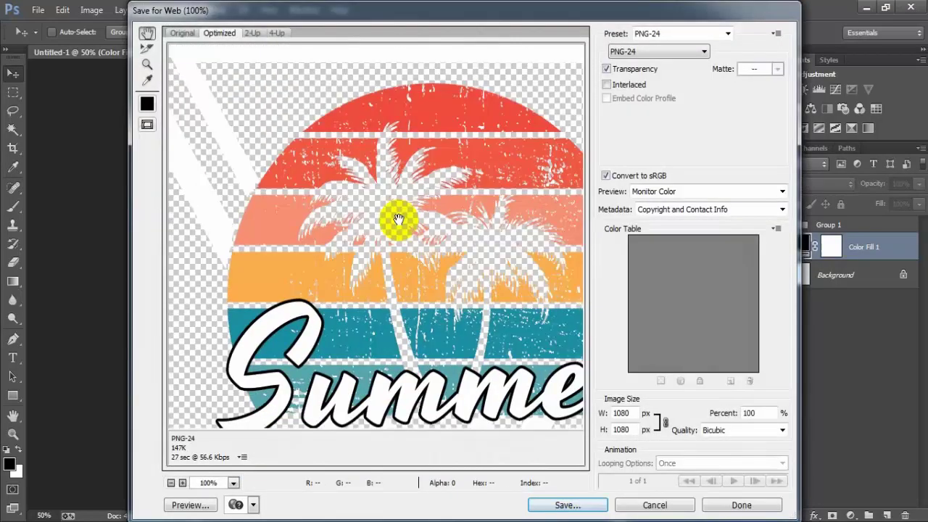
left_click(654, 52)
left_click(646, 92)
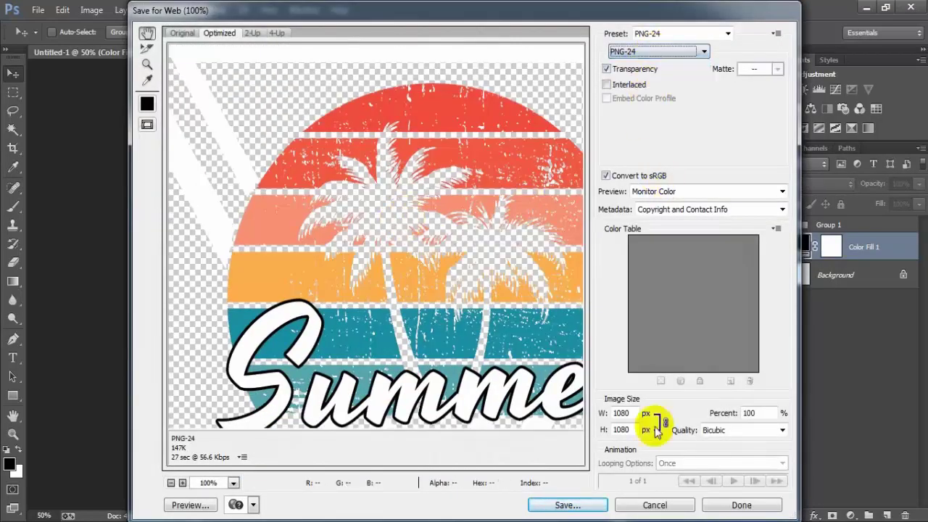
Step: Save the exported image to the Desktop as "S" and show the Background and Color Fill 1 layers again
left_click(585, 506)
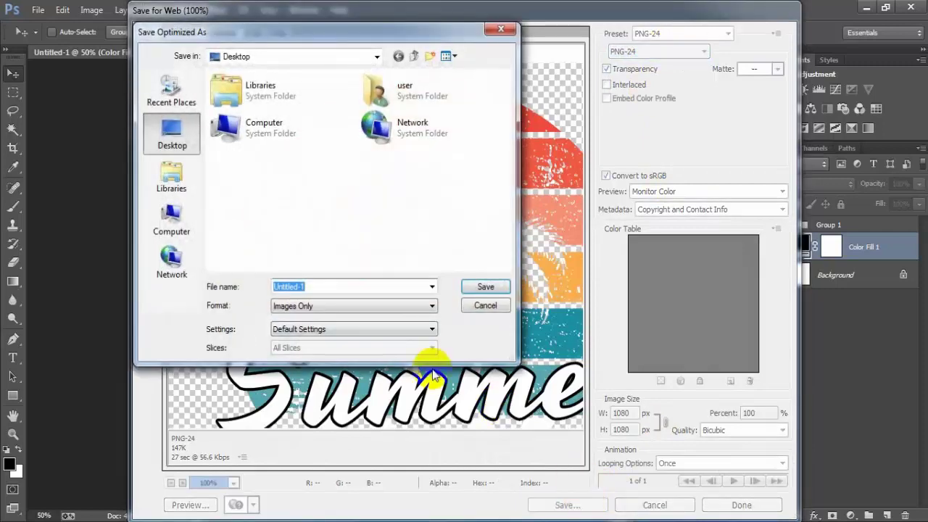
type("S")
left_click(478, 286)
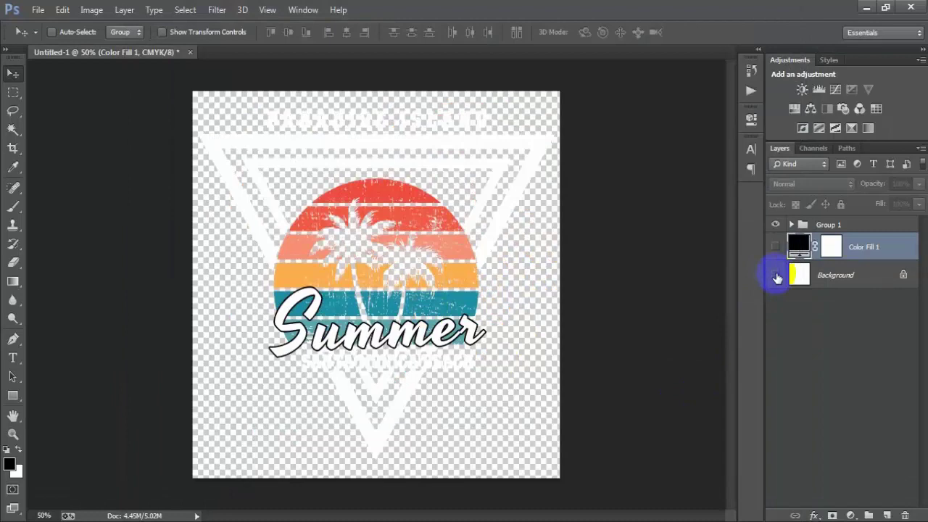
left_click(775, 275)
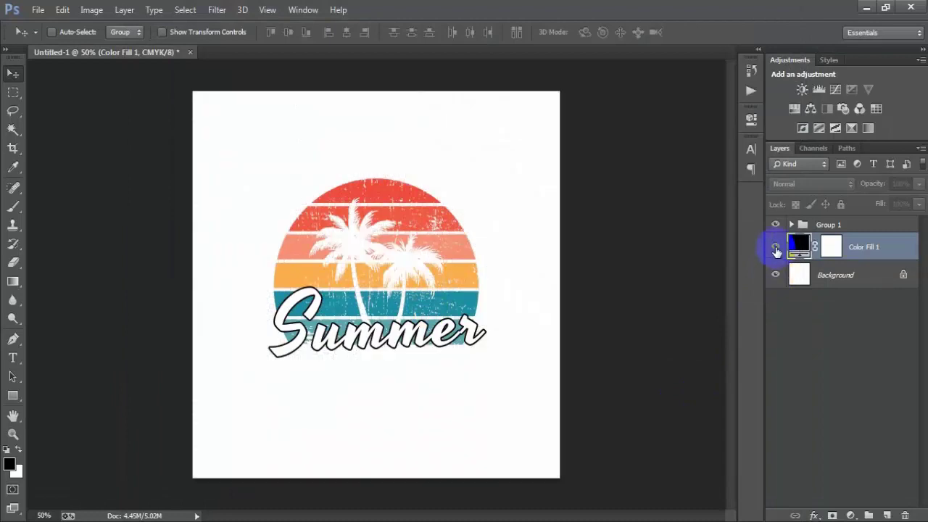
left_click(775, 247)
Step: Try teal (1695a0) and other colors on the Color Fill 1 layer, then return the color to black (000000)
double_click(799, 247)
left_click(524, 236)
left_click(636, 197)
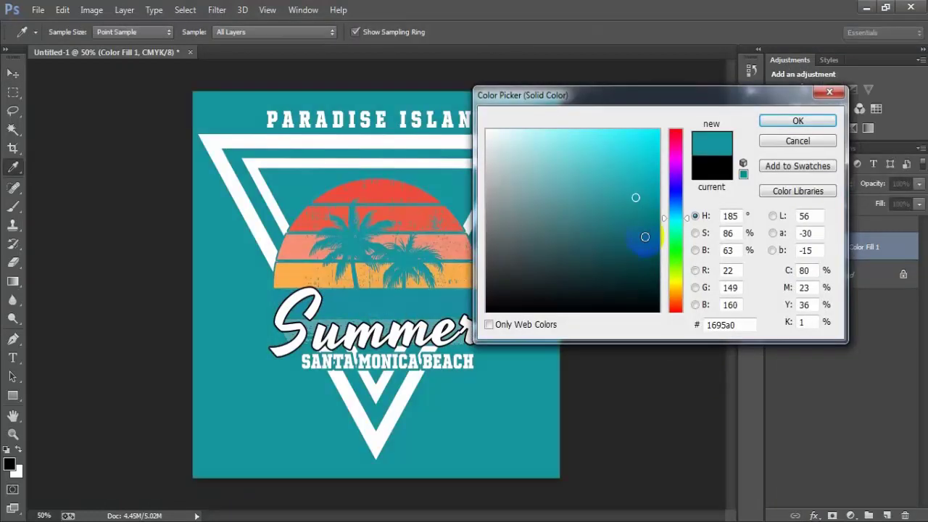
left_click(648, 277)
left_click(663, 300)
left_click_drag(662, 298, 440, 332)
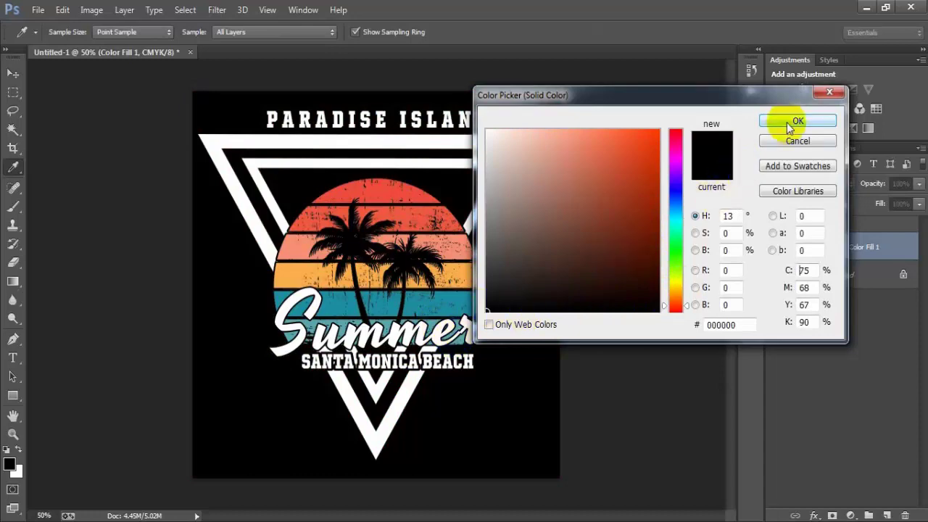